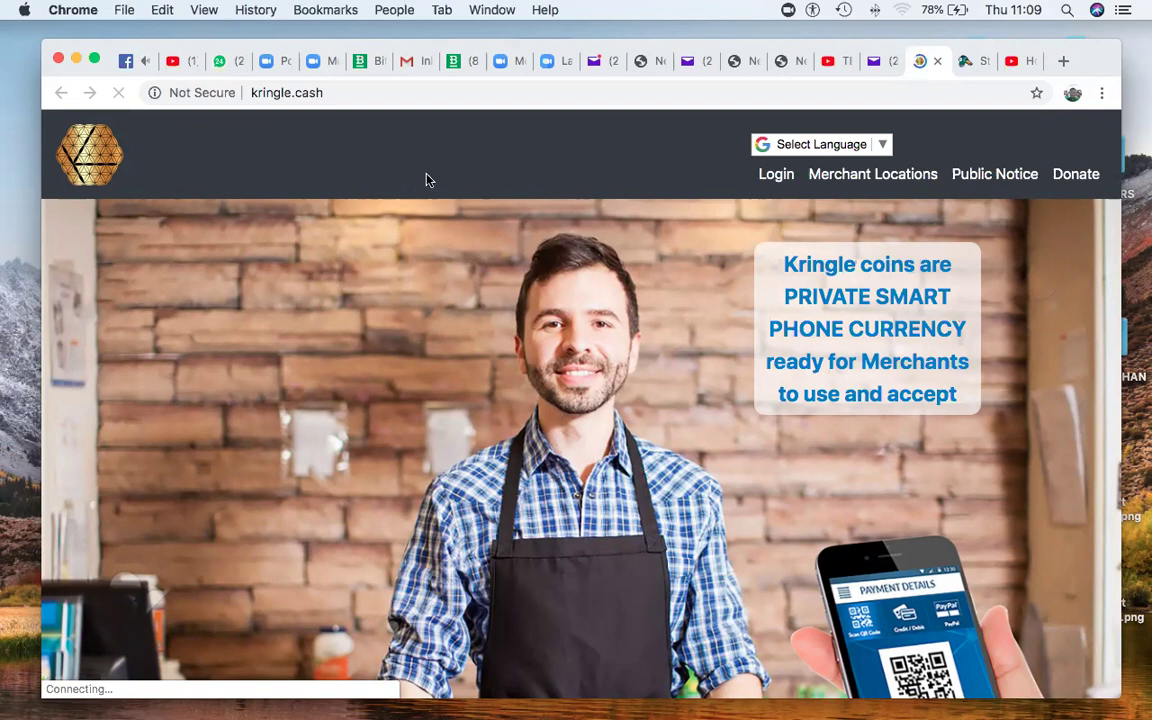
# - Log in to the Kringle.cash portal with the account's username and password
pyautogui.click(772, 178)
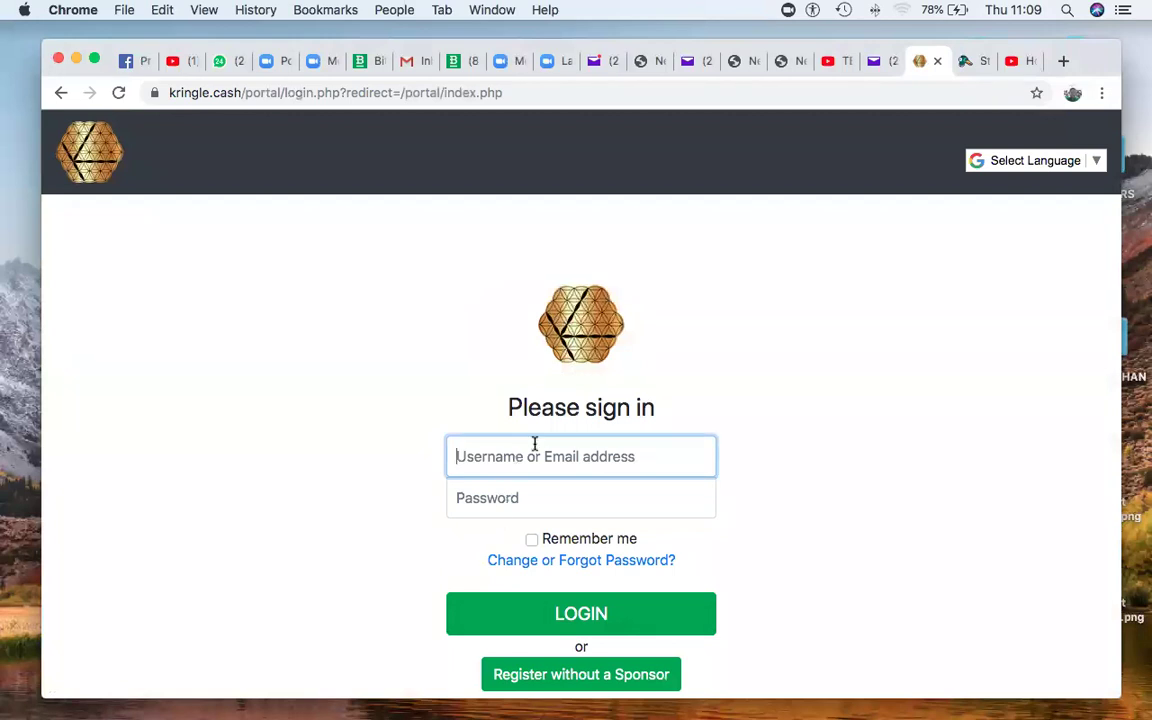
pyautogui.scroll(-3, 496, 459)
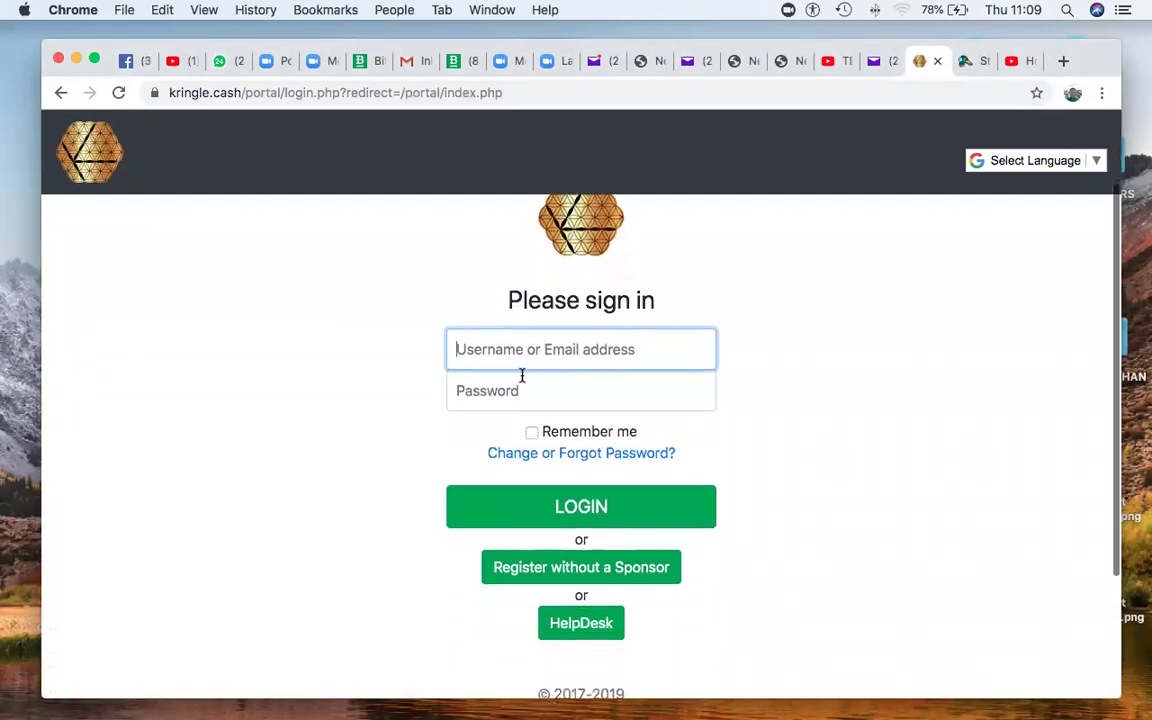
pyautogui.click(496, 360)
pyautogui.click(493, 394)
pyautogui.click(489, 400)
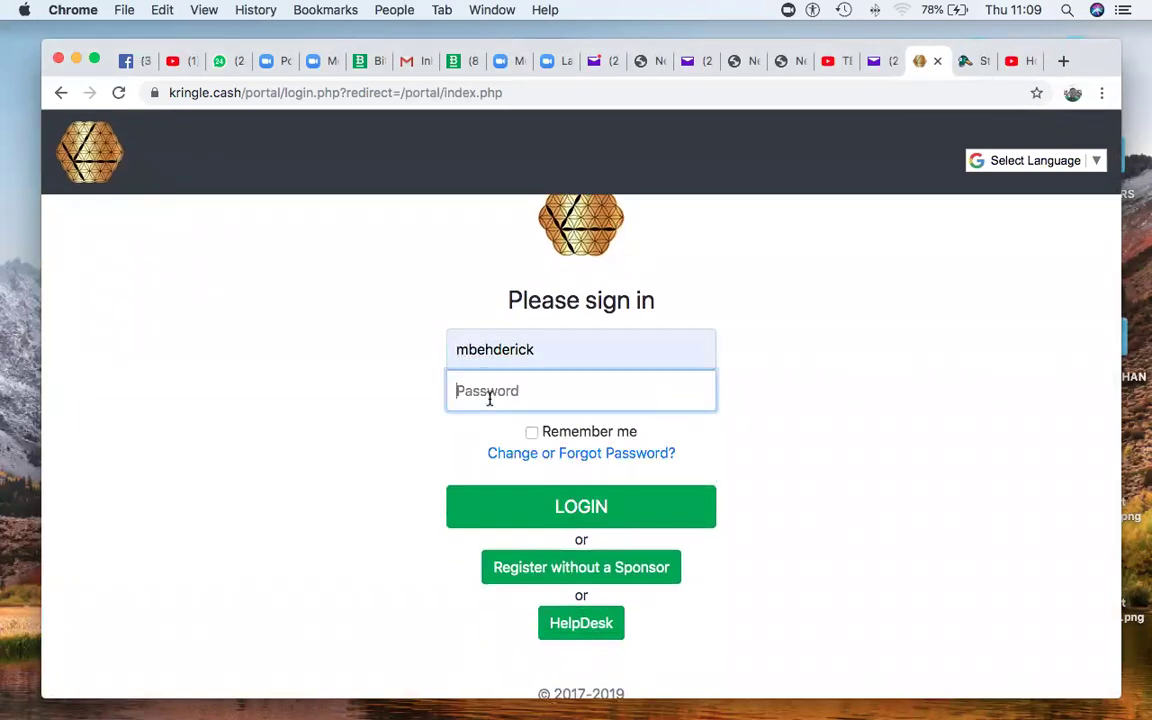
pyautogui.write('*')
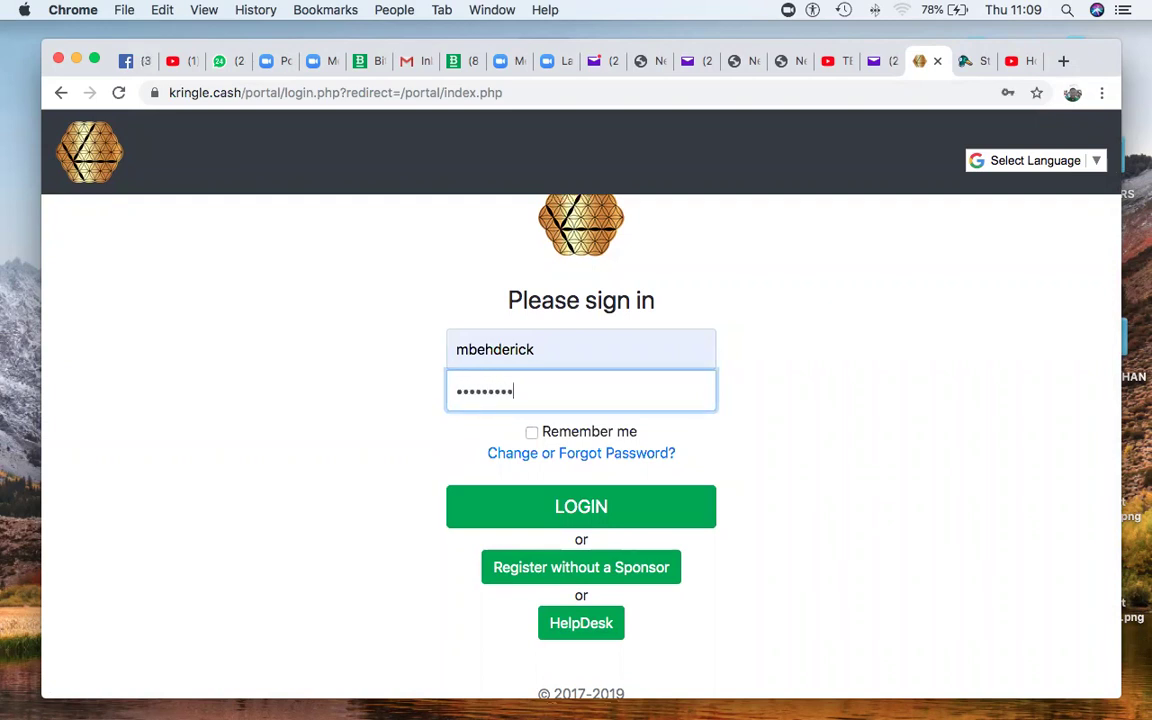
pyautogui.click(456, 505)
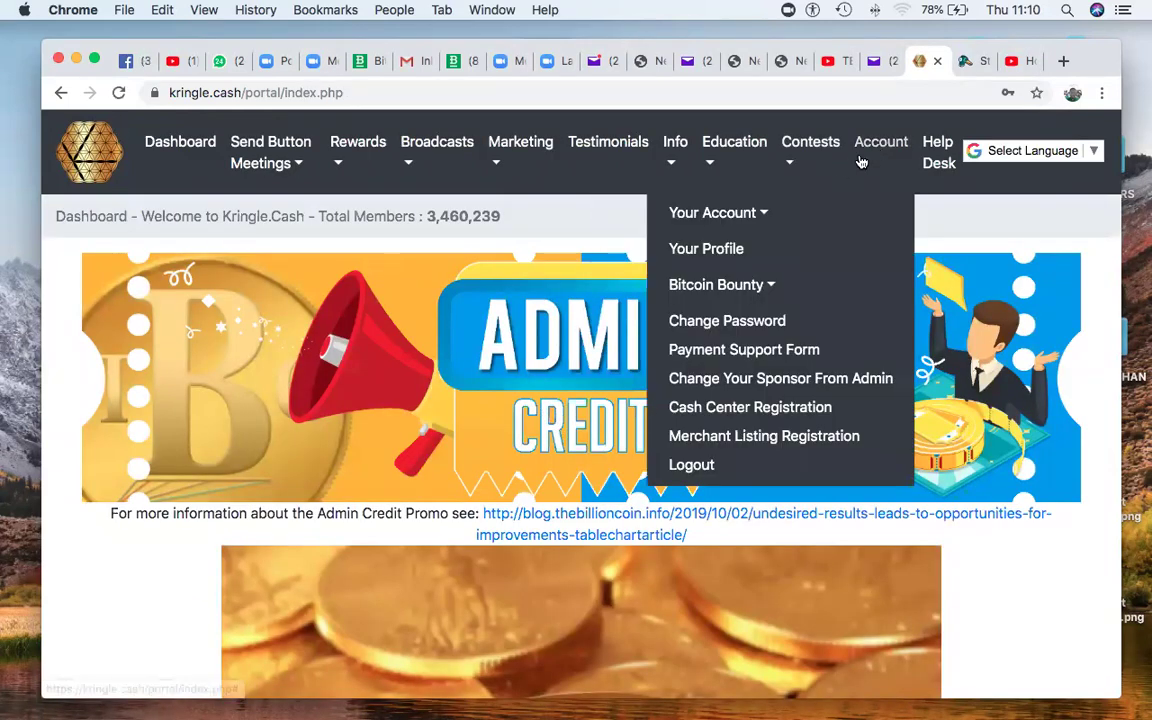
# - Convert 0.01 TBC to USD in the portal's Currency Calculator, and return to the dashboard
pyautogui.moveTo(698, 165)
pyautogui.moveTo(664, 160)
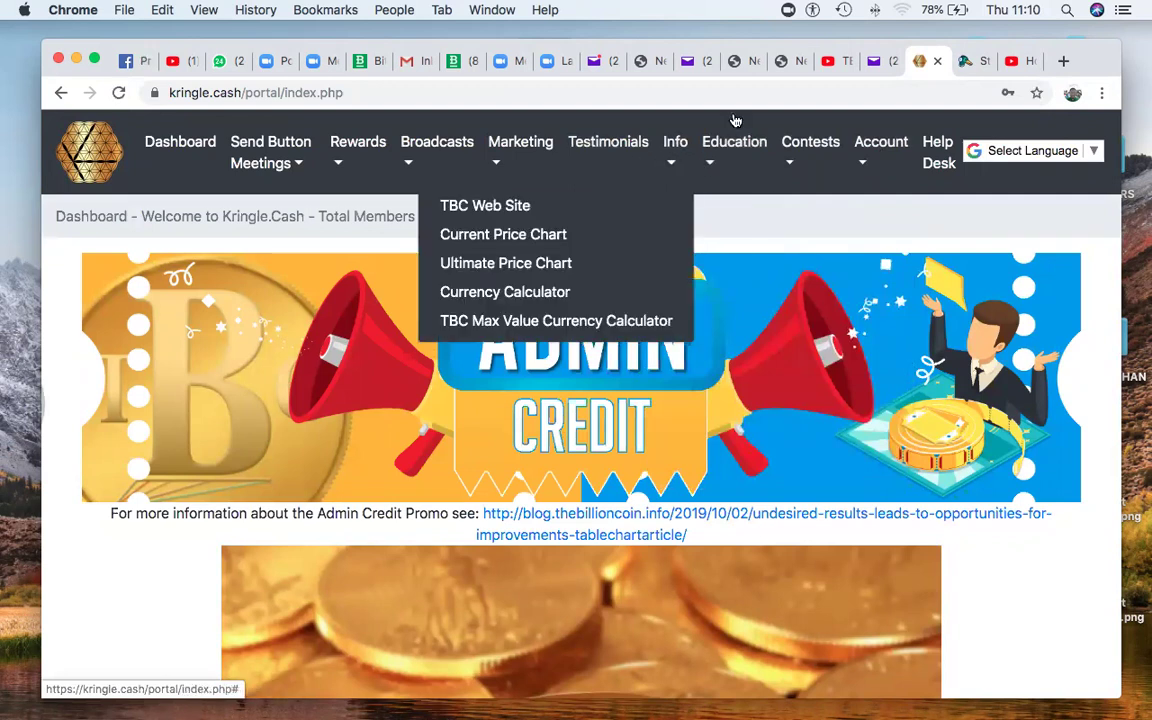
pyautogui.click(537, 294)
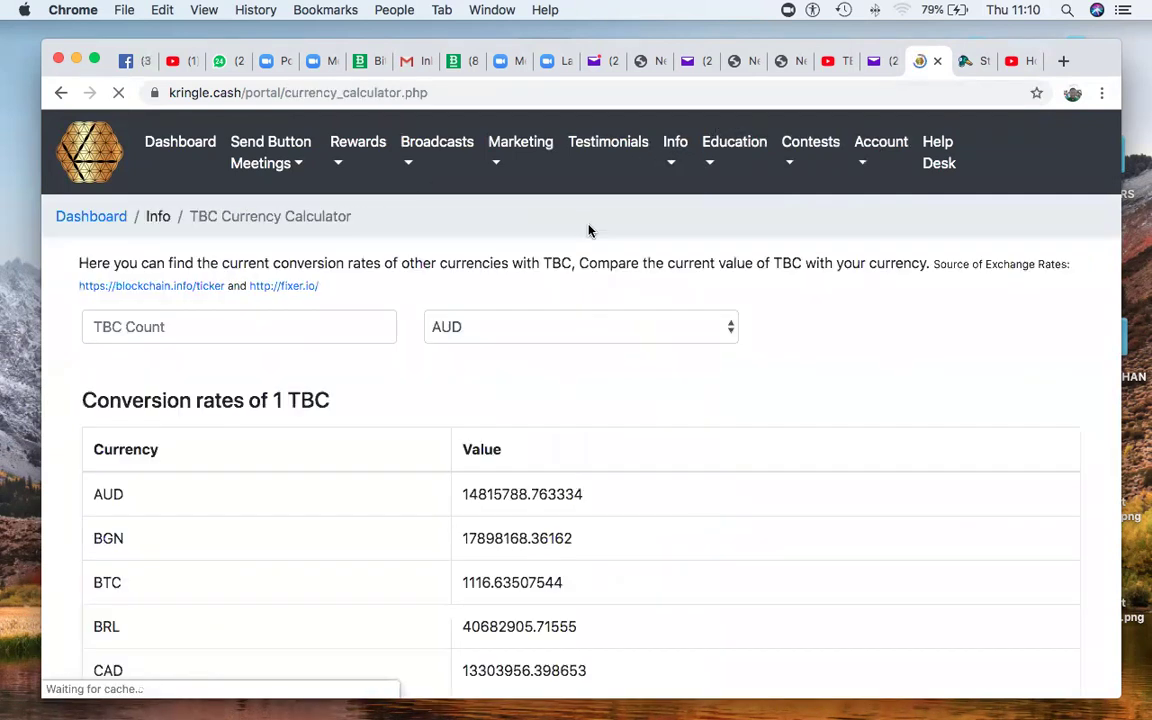
pyautogui.click(180, 328)
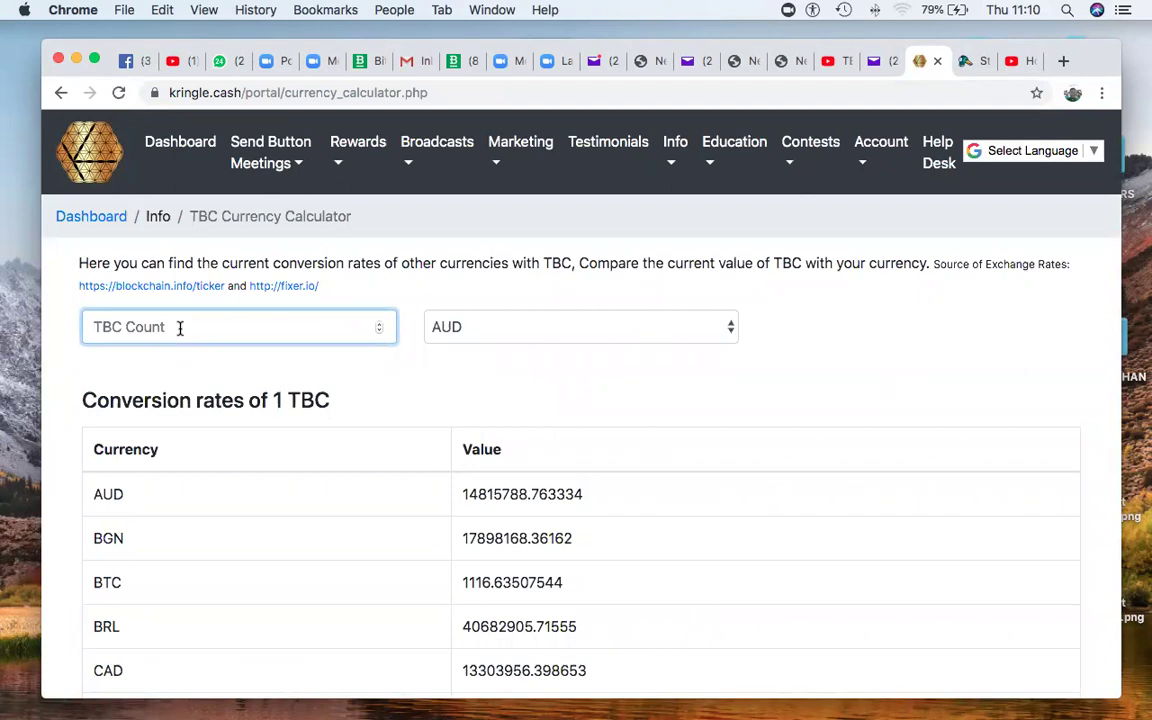
pyautogui.write('0.0')
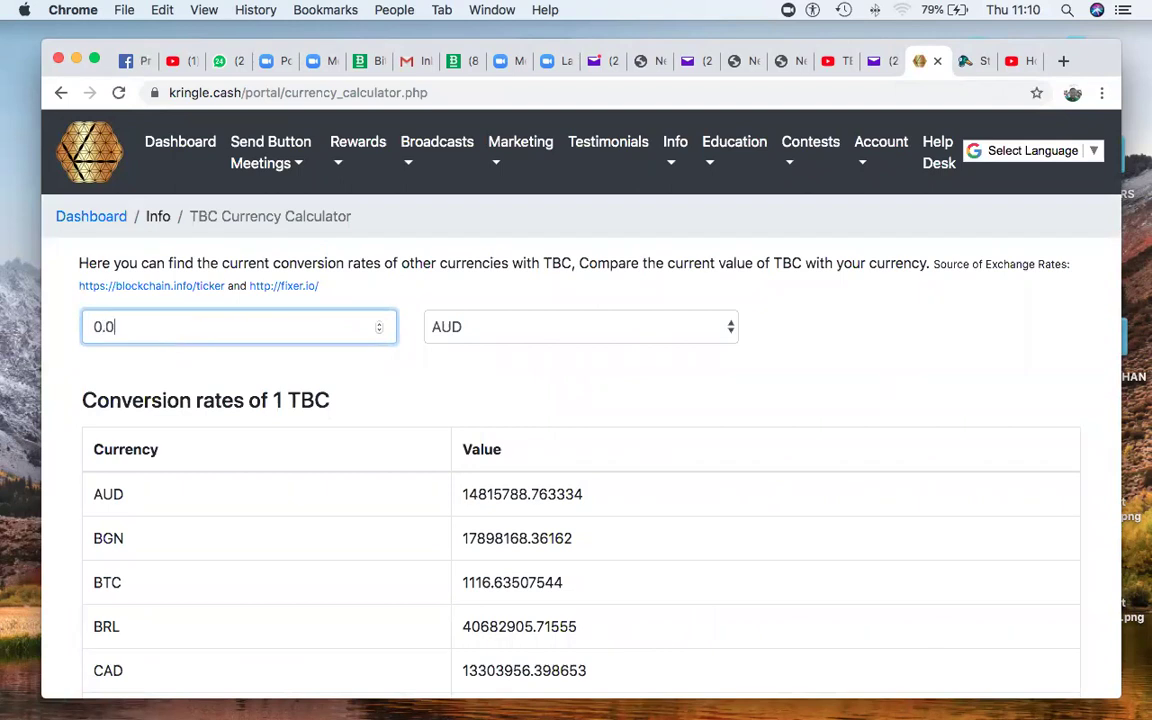
pyautogui.write('1')
pyautogui.click(517, 326)
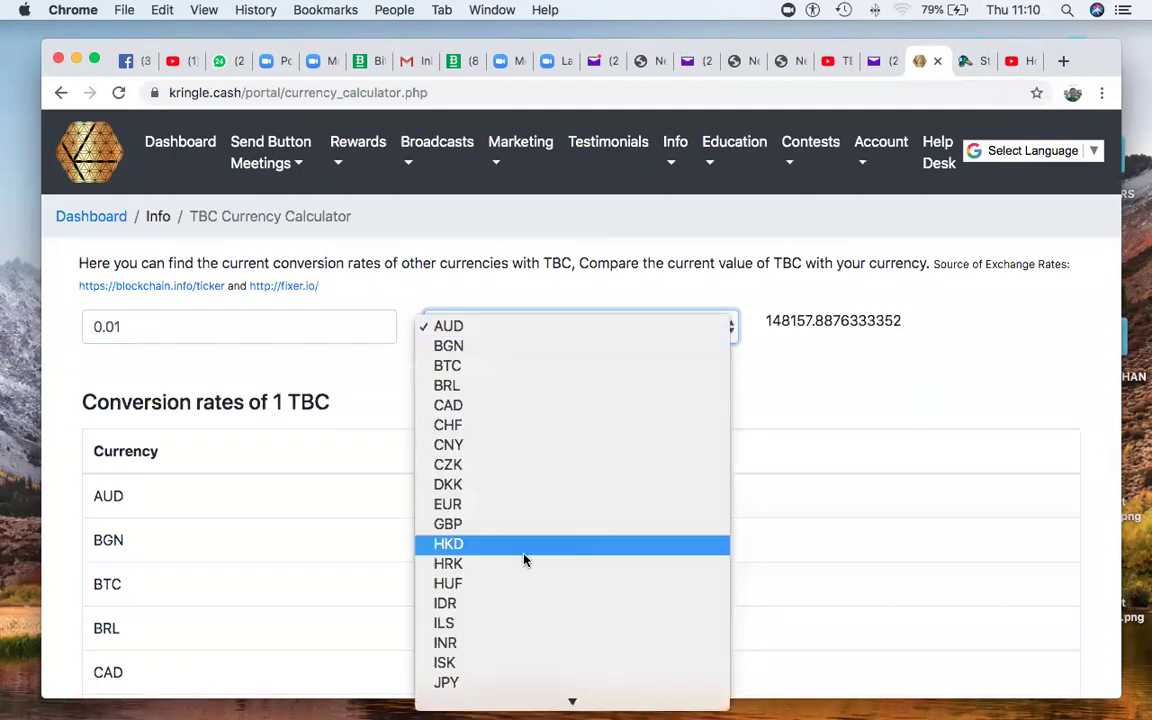
pyautogui.click(478, 676)
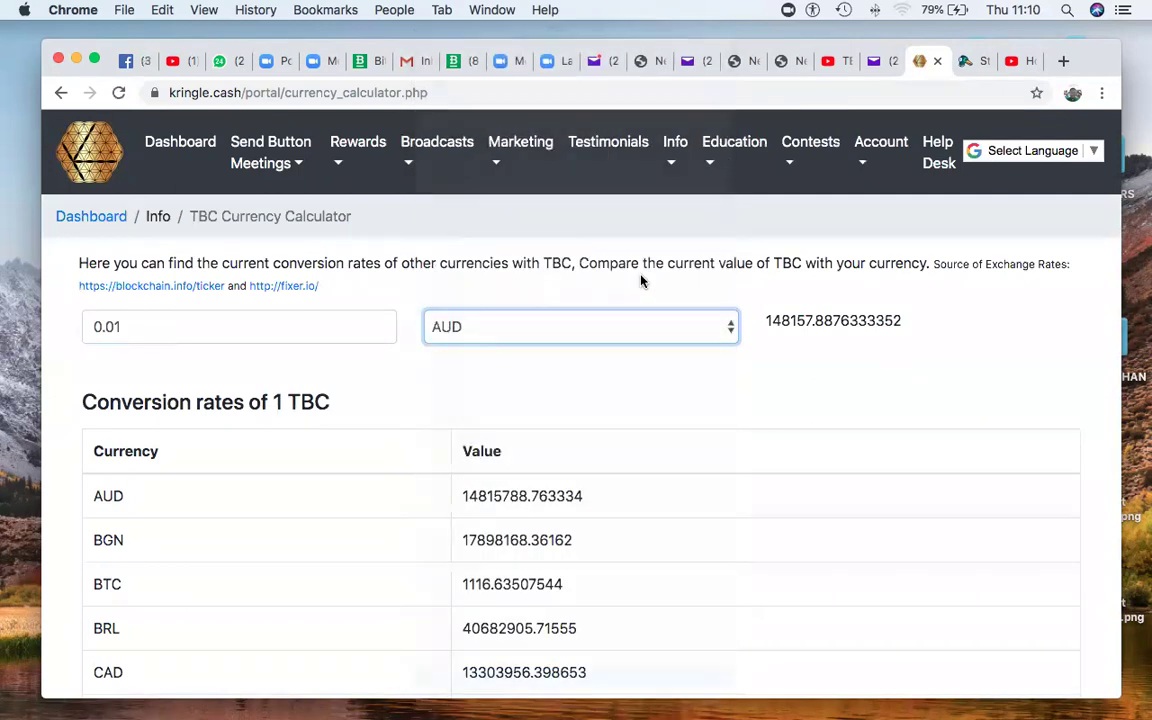
pyautogui.scroll(-1, 800, 340)
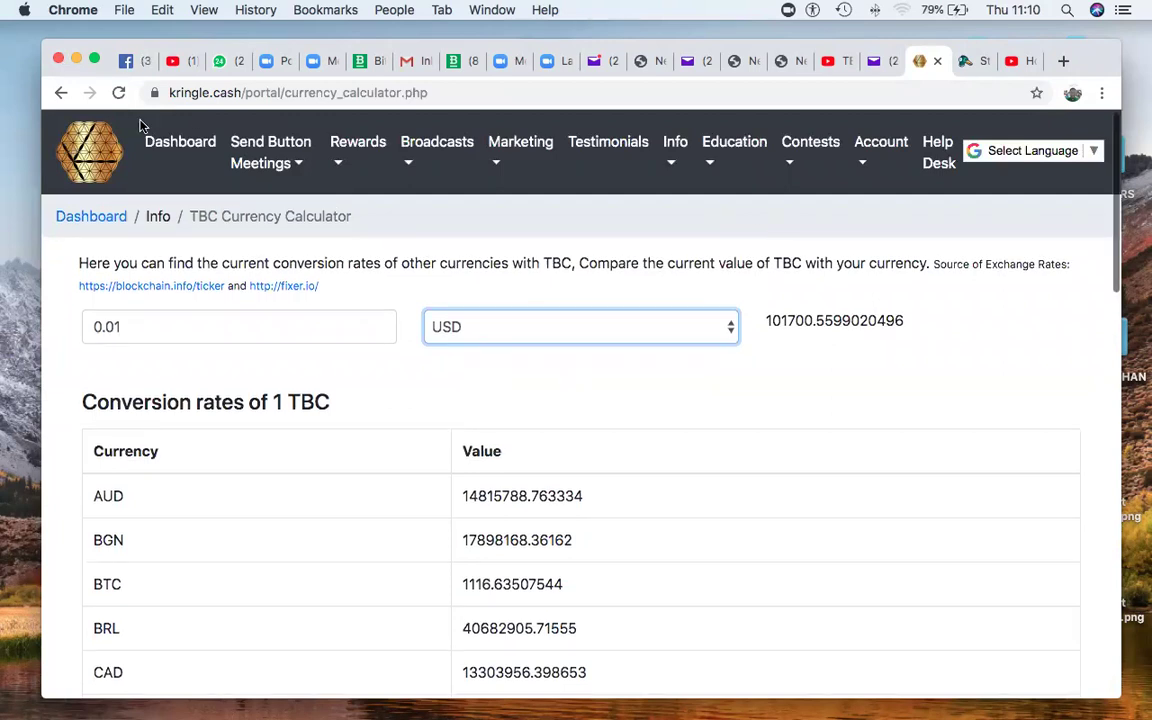
pyautogui.click(165, 141)
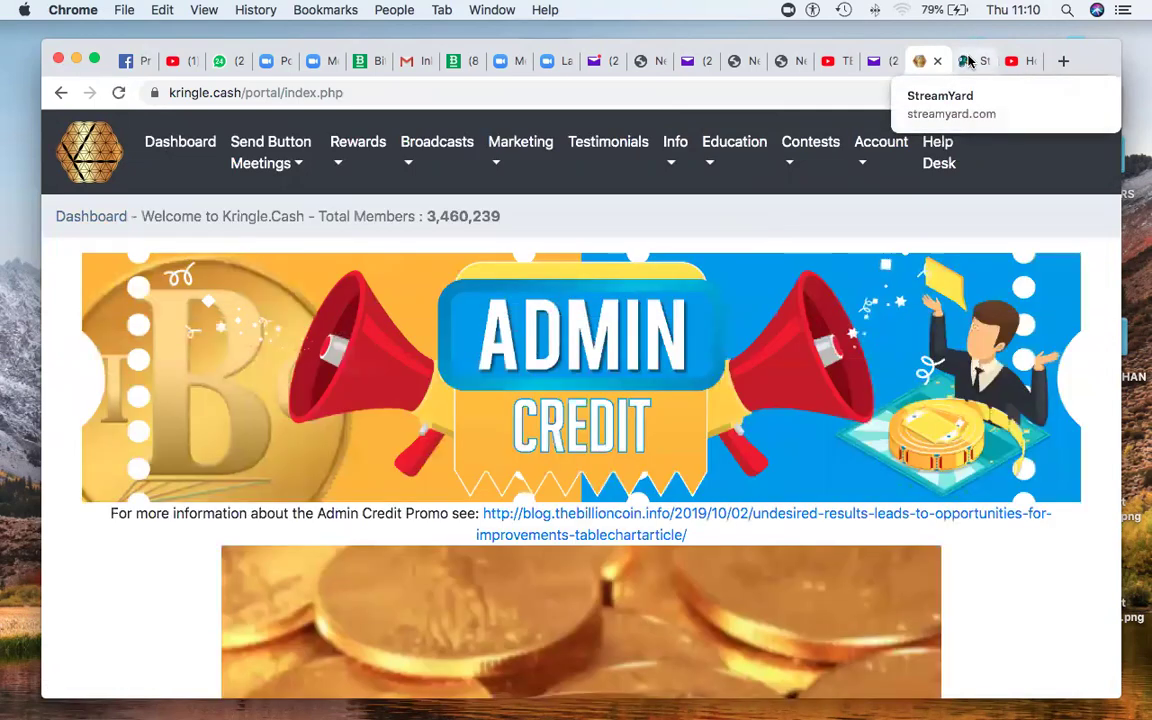
# - Switch to StreamYard and request a login code for the account's Yahoo email address
pyautogui.click(962, 60)
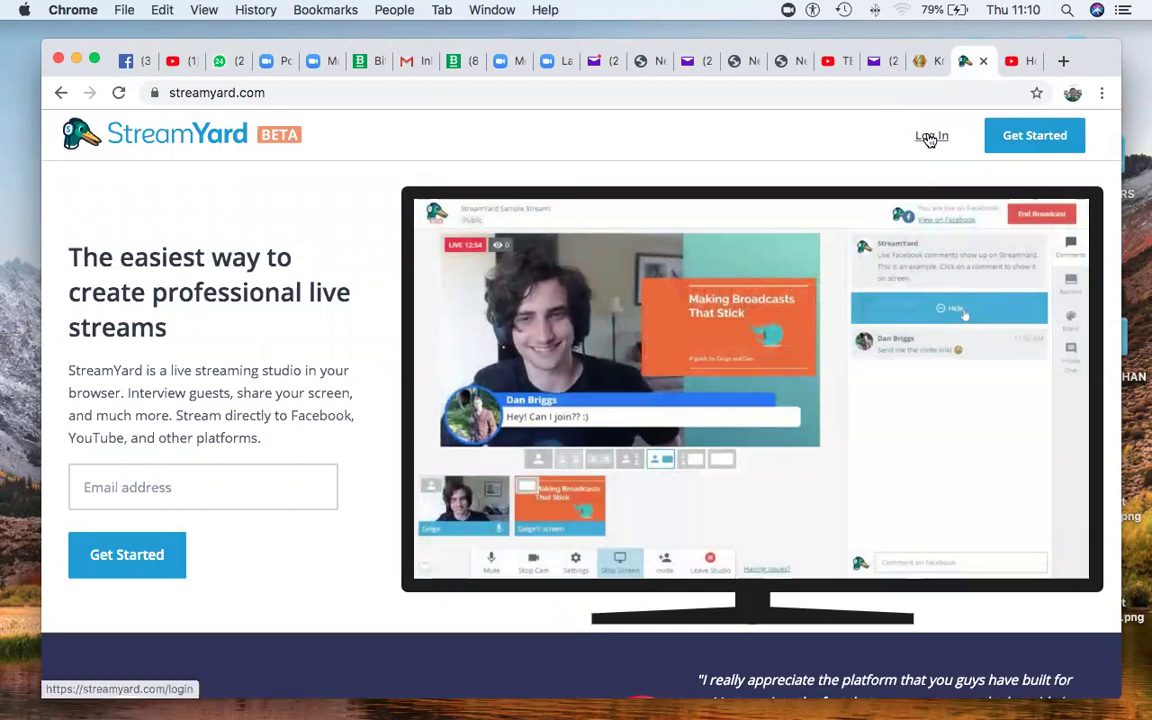
pyautogui.click(931, 136)
pyautogui.click(432, 396)
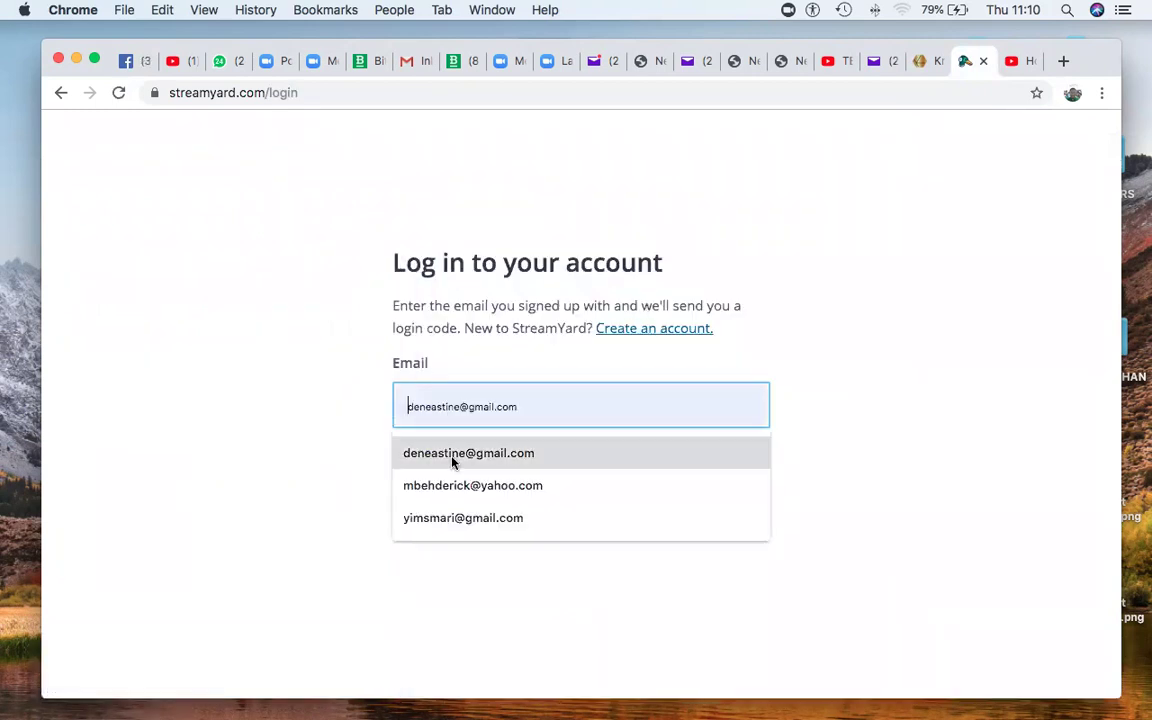
pyautogui.click(468, 486)
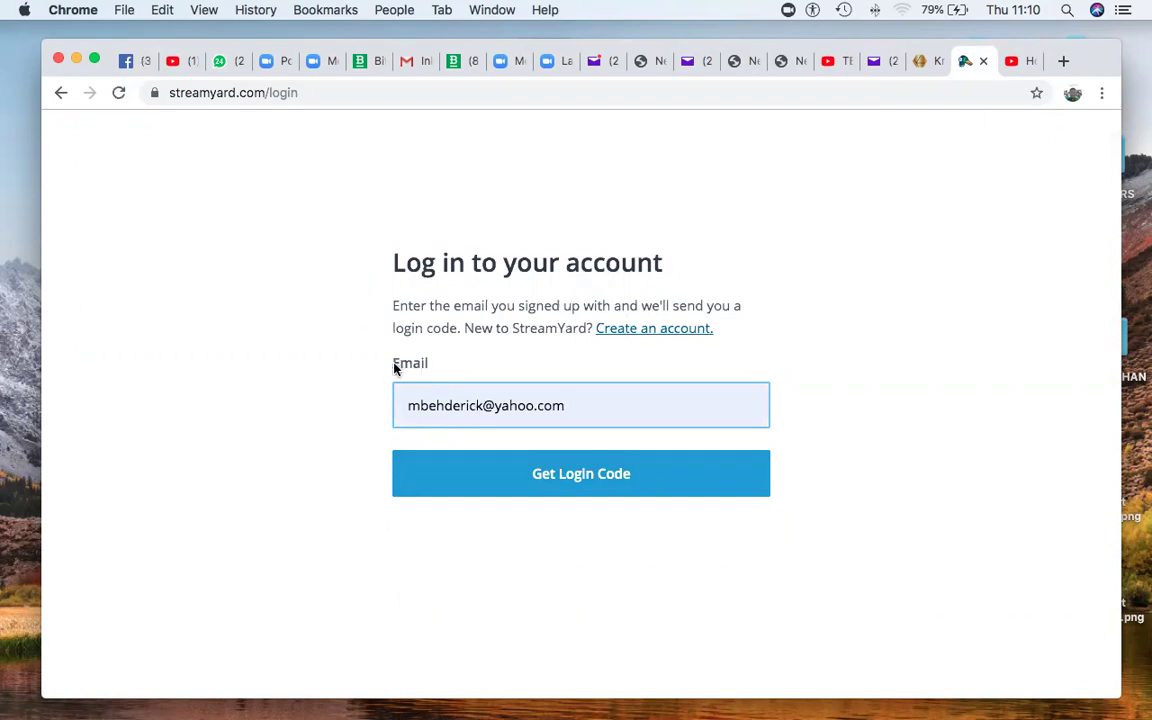
pyautogui.click(581, 478)
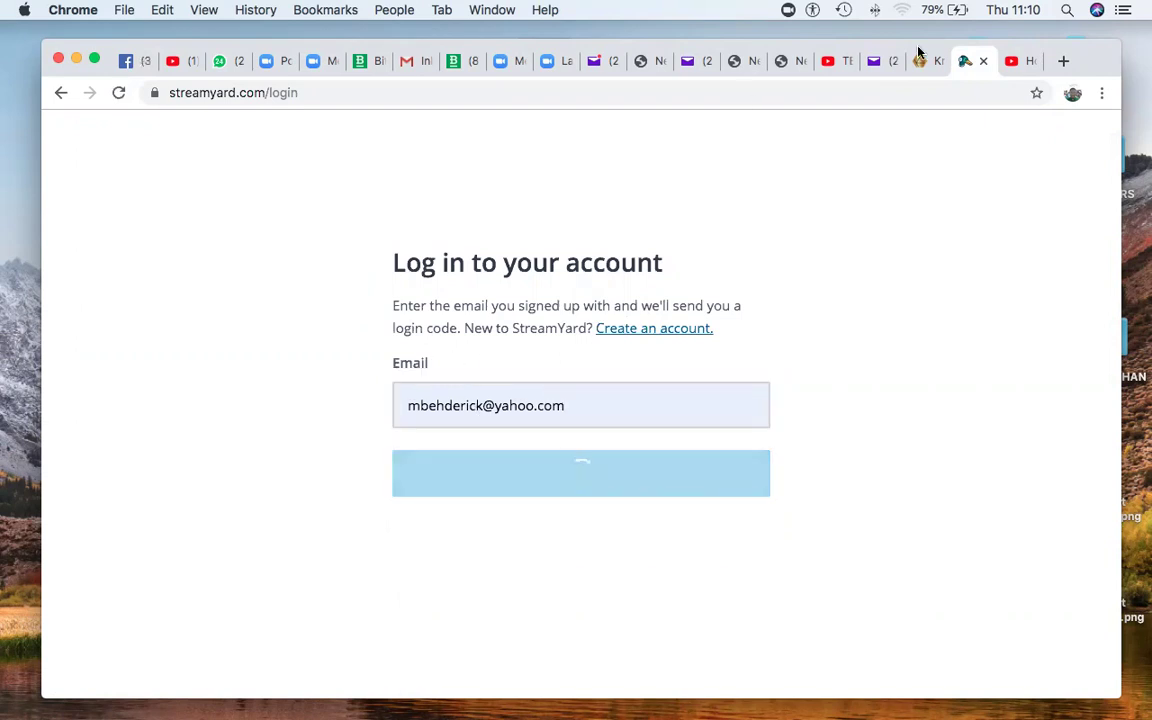
# - Switch to Yahoo Mail and copy the login code from the newest StreamYard Login Code message
pyautogui.click(885, 63)
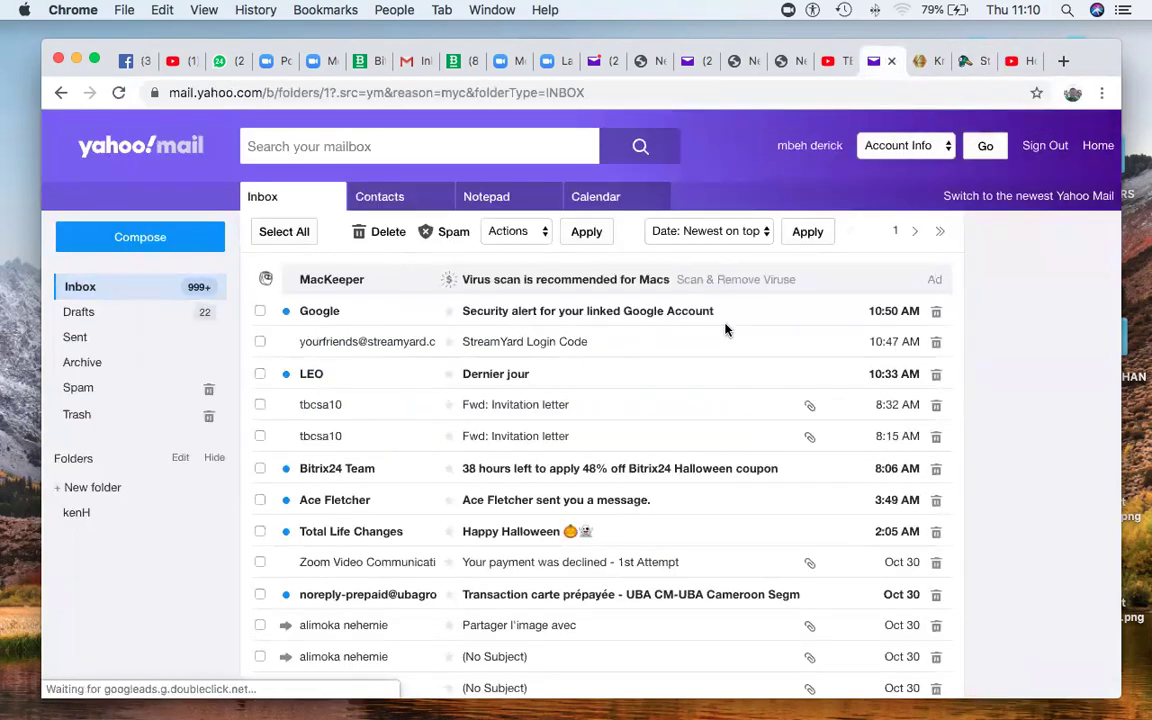
pyautogui.click(532, 302)
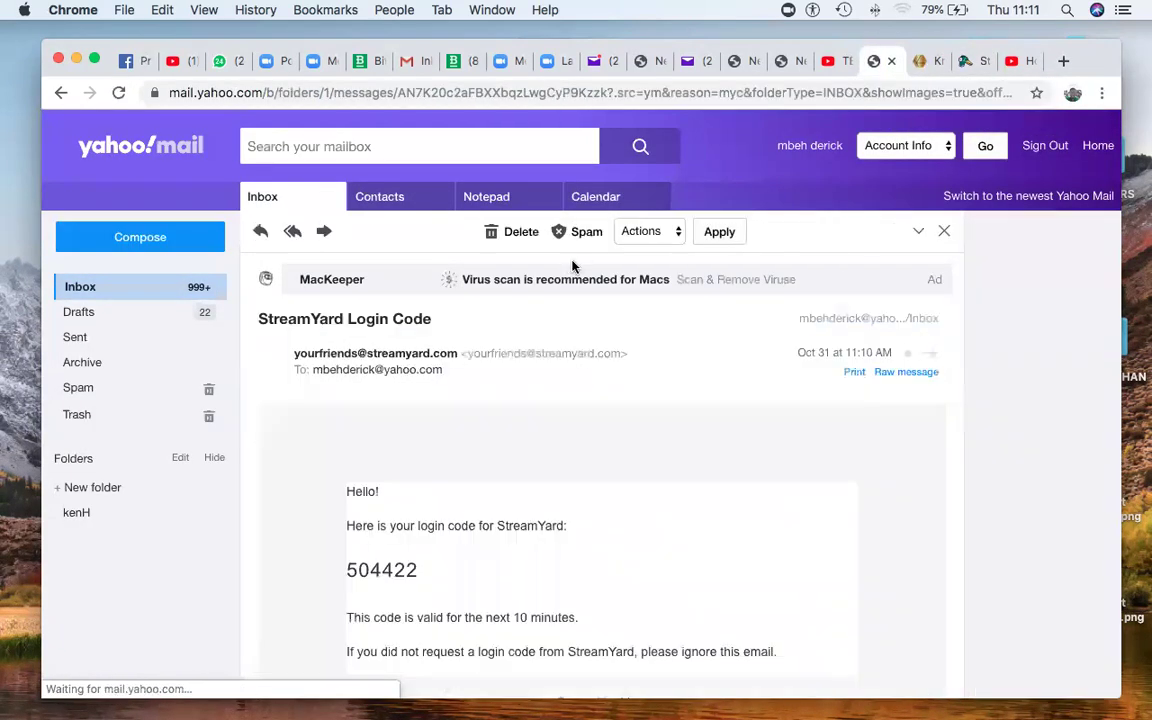
pyautogui.moveTo(420, 572); pyautogui.dragTo(350, 568)
pyautogui.rightClick(357, 570)
pyautogui.click(385, 591)
# - Return to StreamYard and log in by pasting the copied login code into the 6 digit code field
pyautogui.click(965, 61)
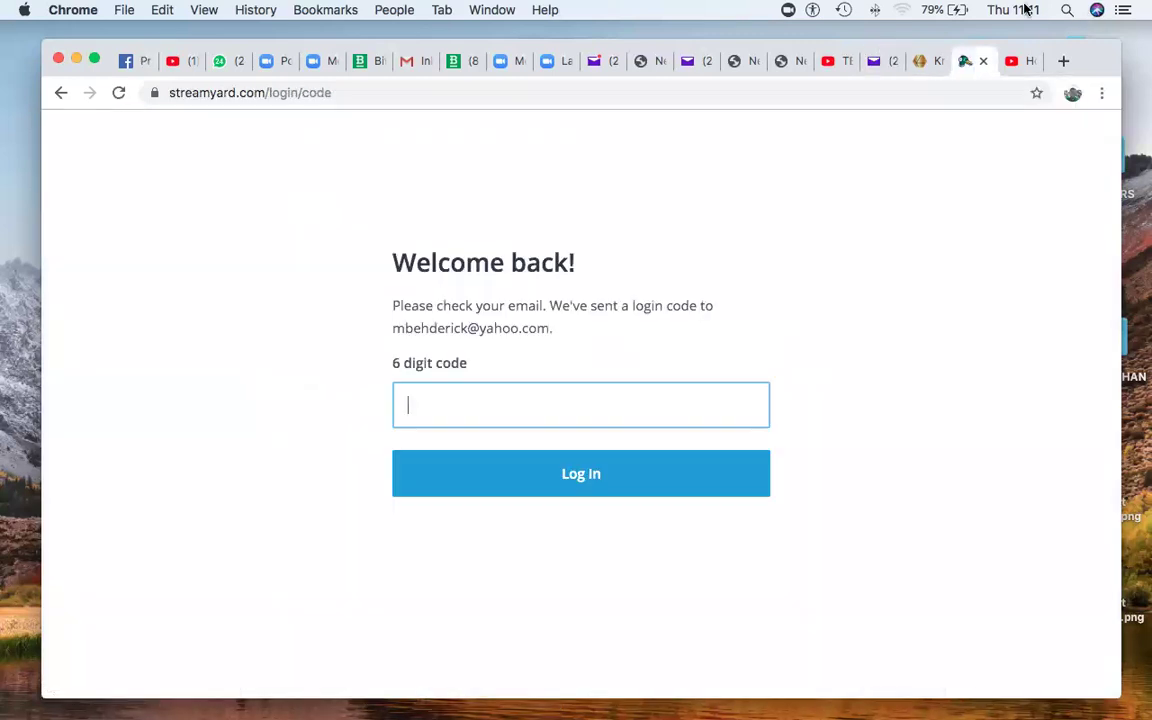
pyautogui.rightClick(432, 414)
pyautogui.click(478, 527)
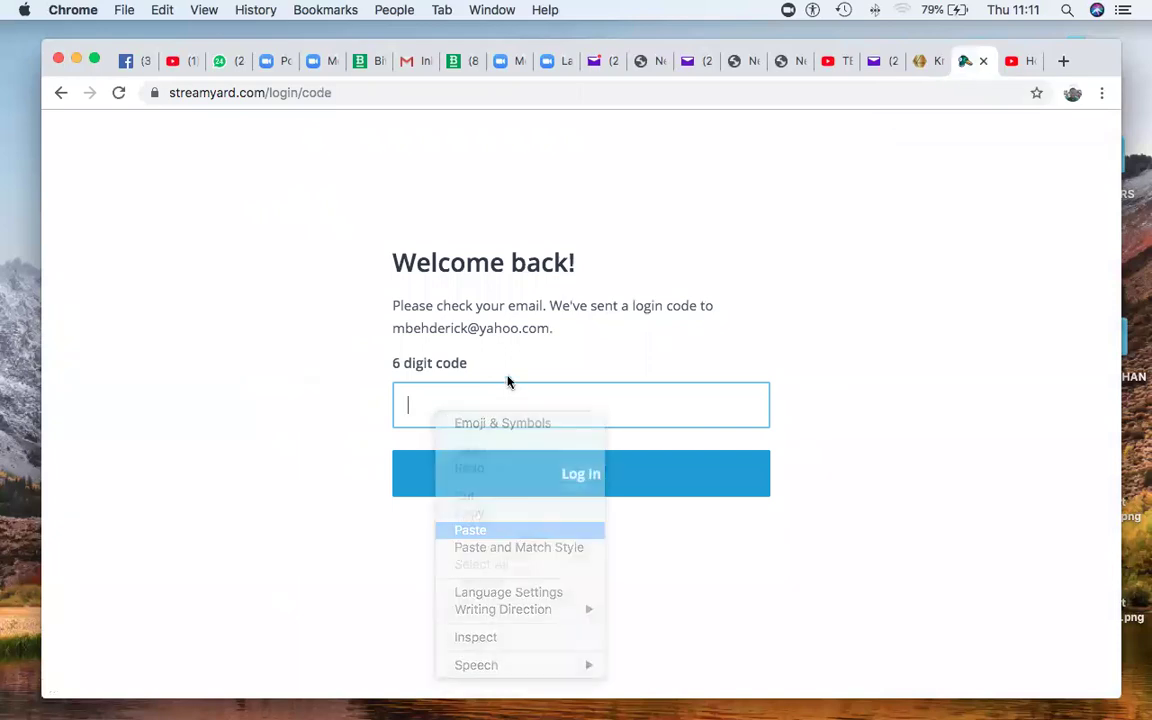
pyautogui.click(560, 478)
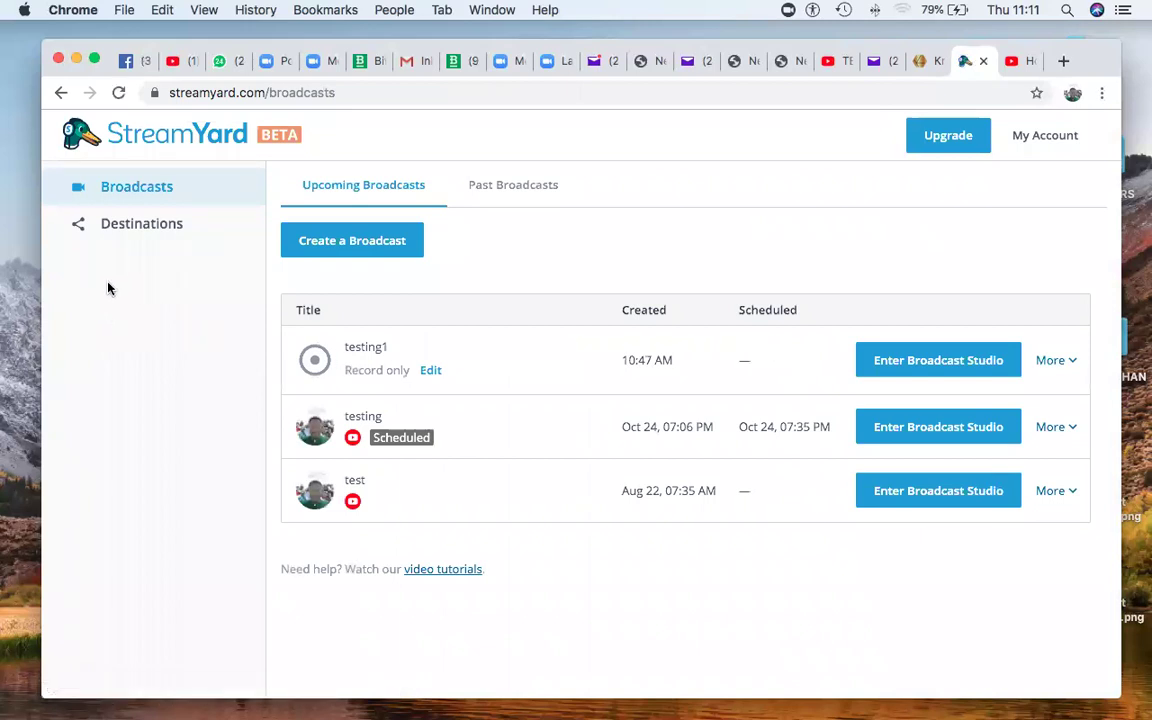
# - Start a new broadcast and connect the Google account's YouTube channel as its destination, allowing StreamYard access
pyautogui.click(361, 243)
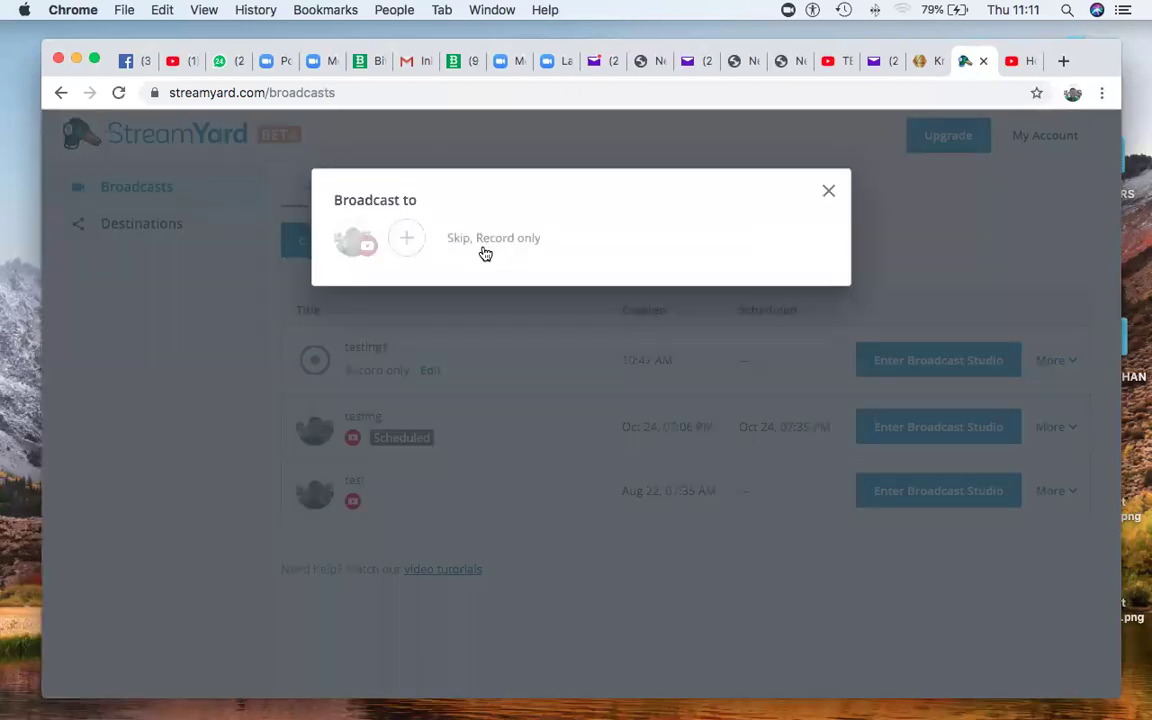
pyautogui.click(827, 191)
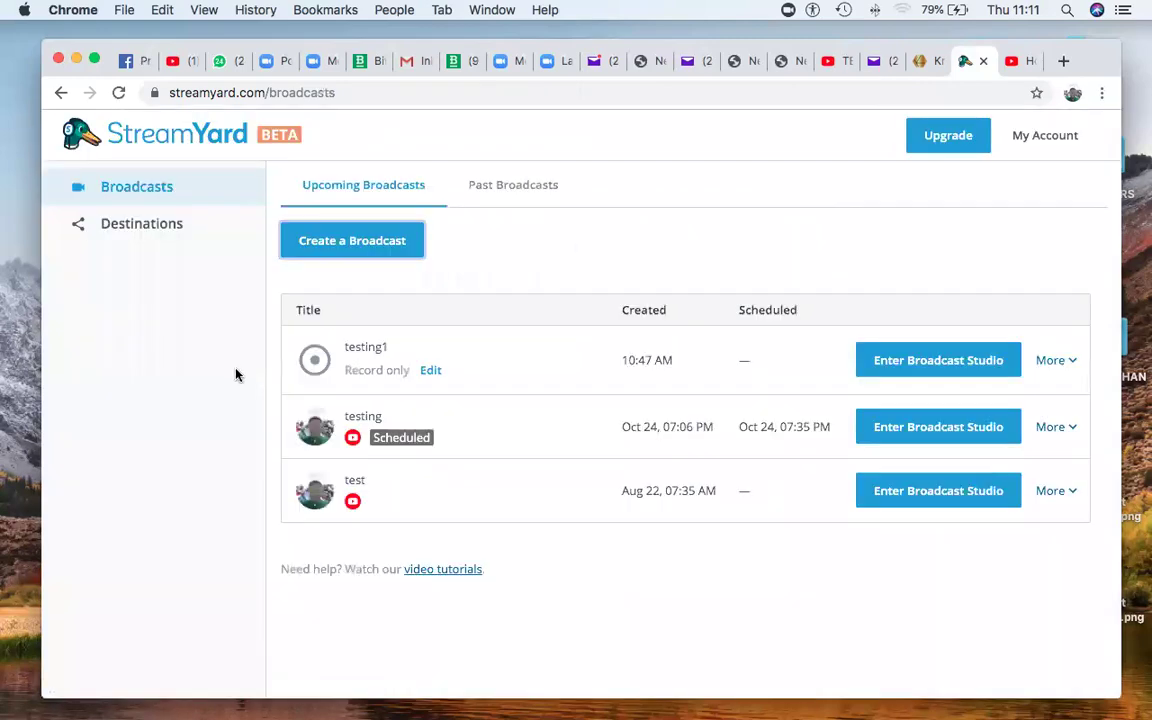
pyautogui.click(320, 246)
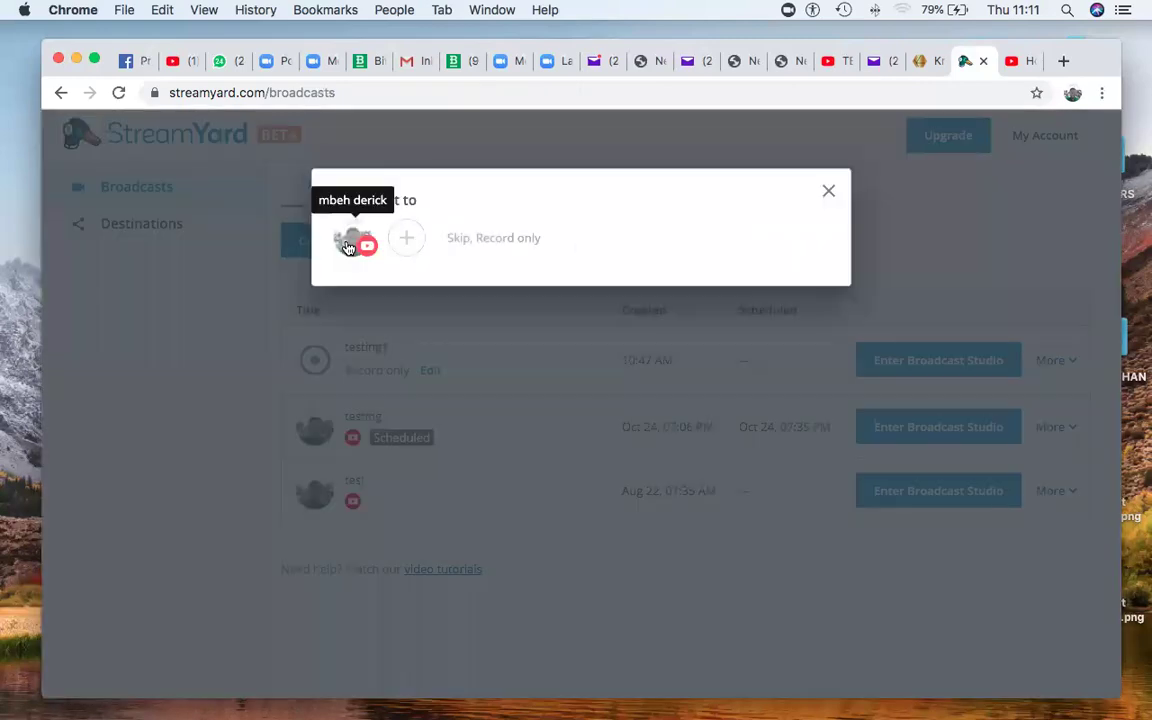
pyautogui.click(407, 238)
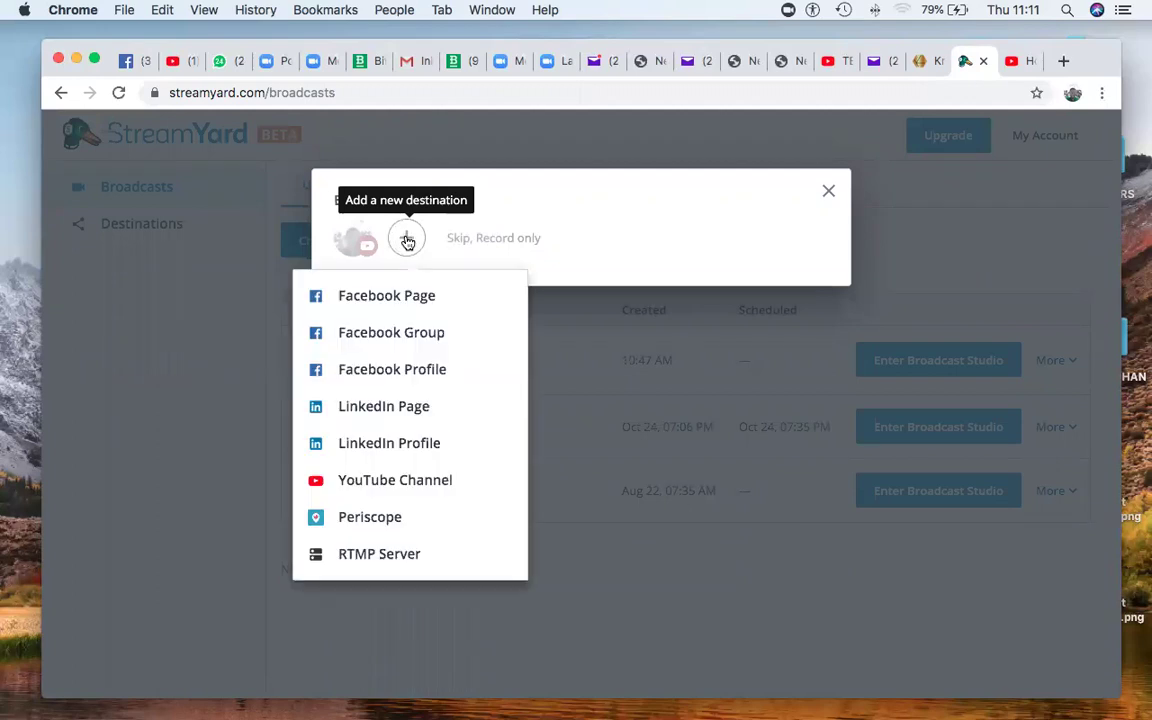
pyautogui.click(421, 484)
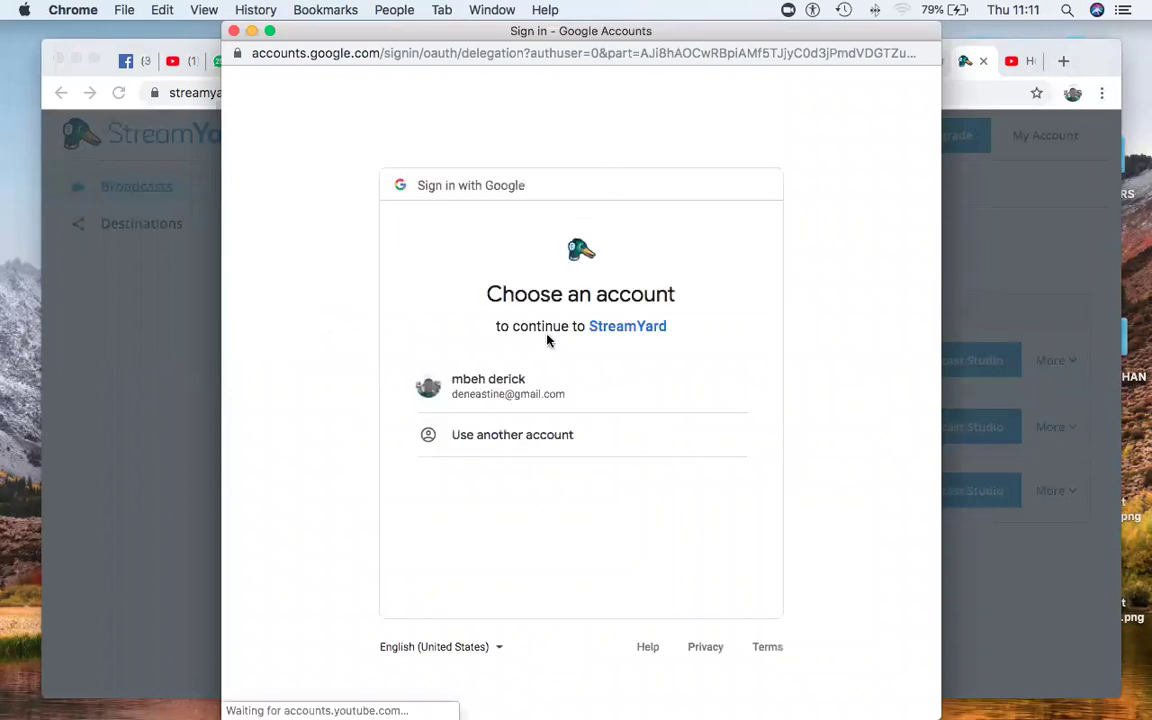
pyautogui.click(483, 388)
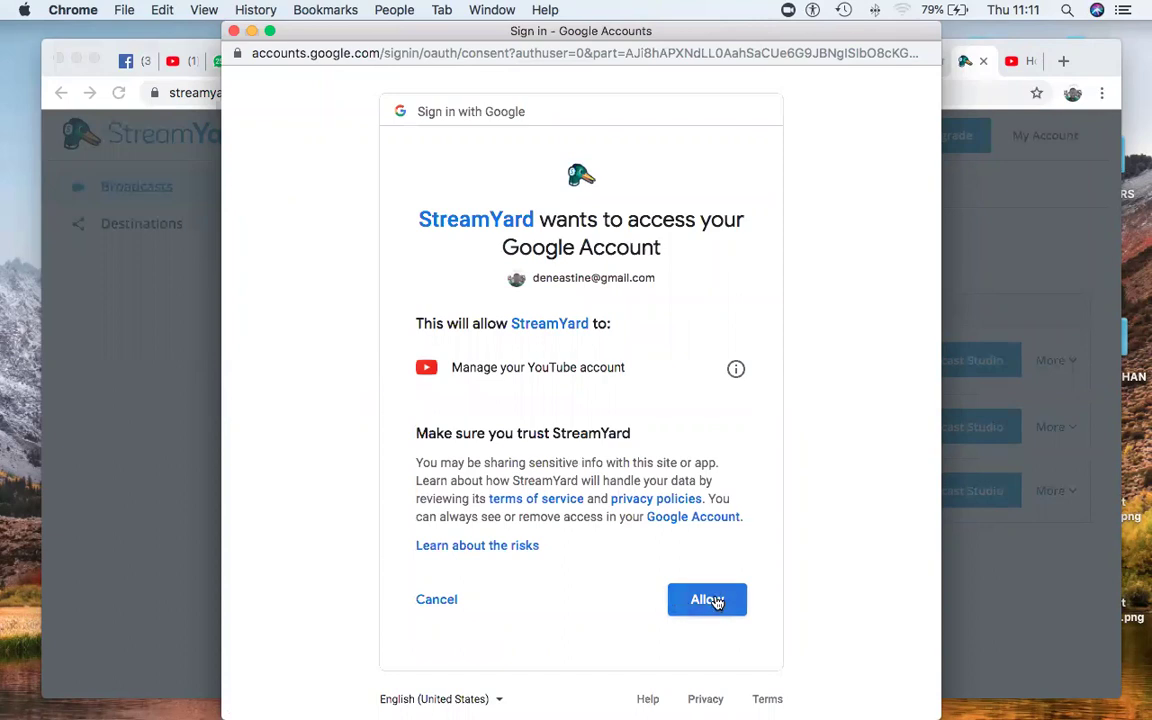
pyautogui.click(707, 599)
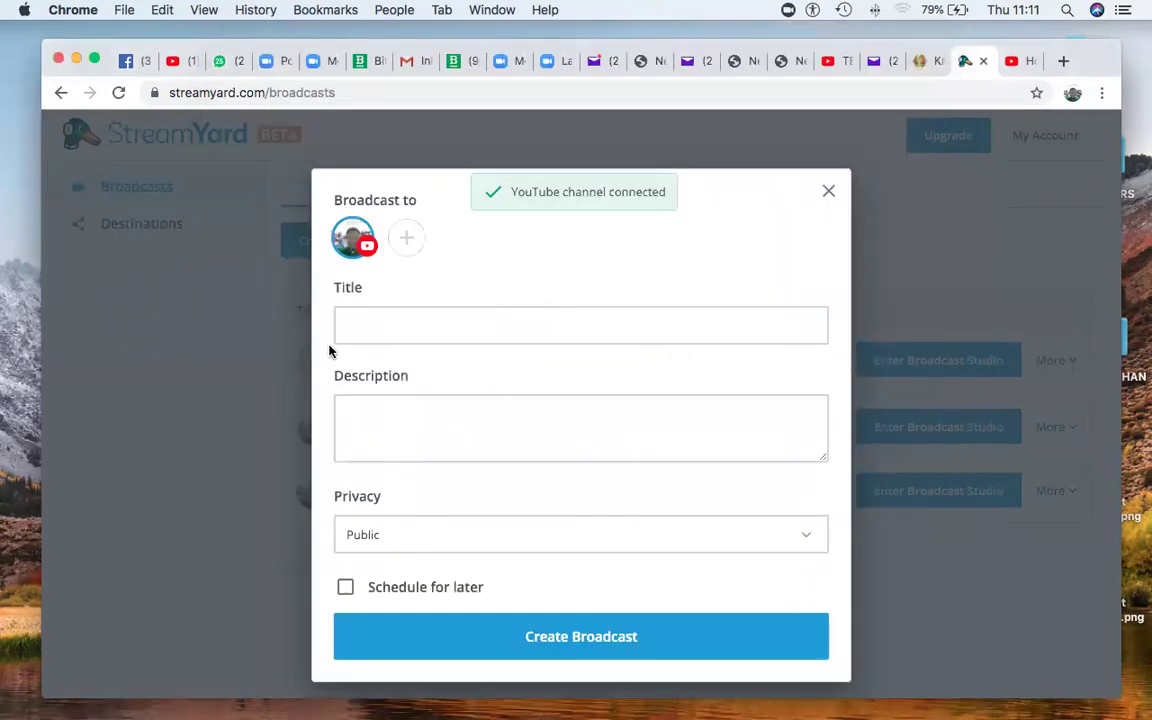
# - Fill in the broadcast details with the title "testing11", the description "tbc live broadcast" and Unlisted privacy
pyautogui.click(376, 323)
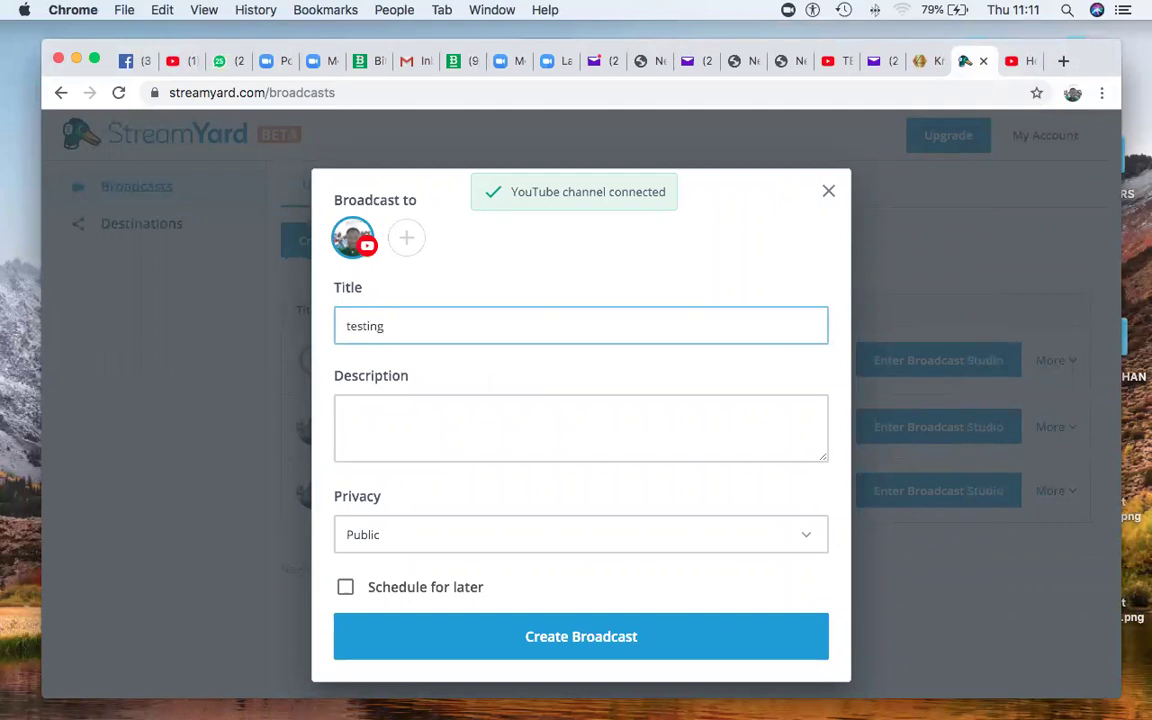
pyautogui.write('11')
pyautogui.click(387, 427)
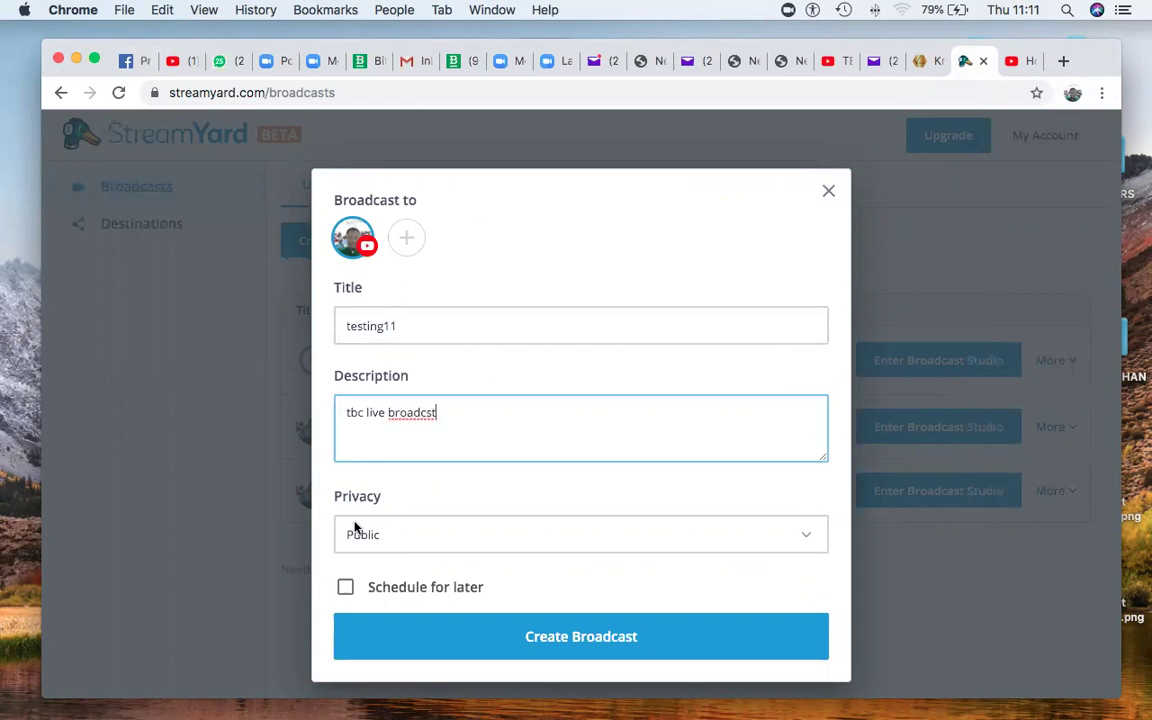
pyautogui.click(405, 539)
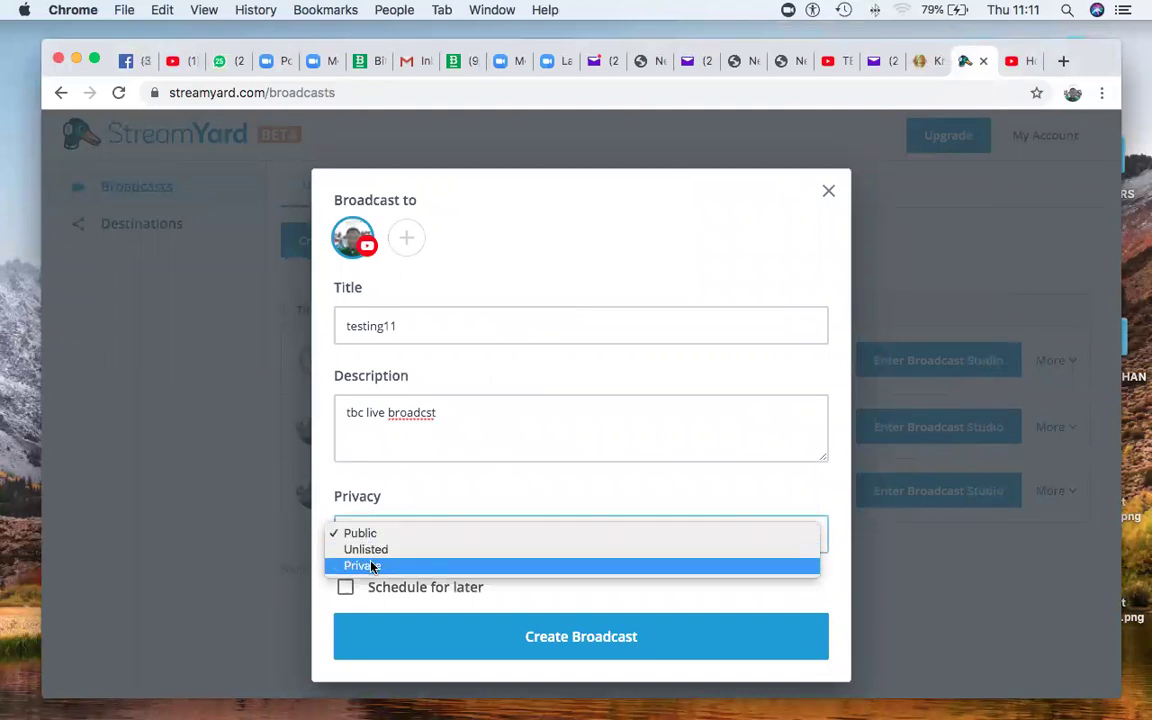
pyautogui.click(372, 549)
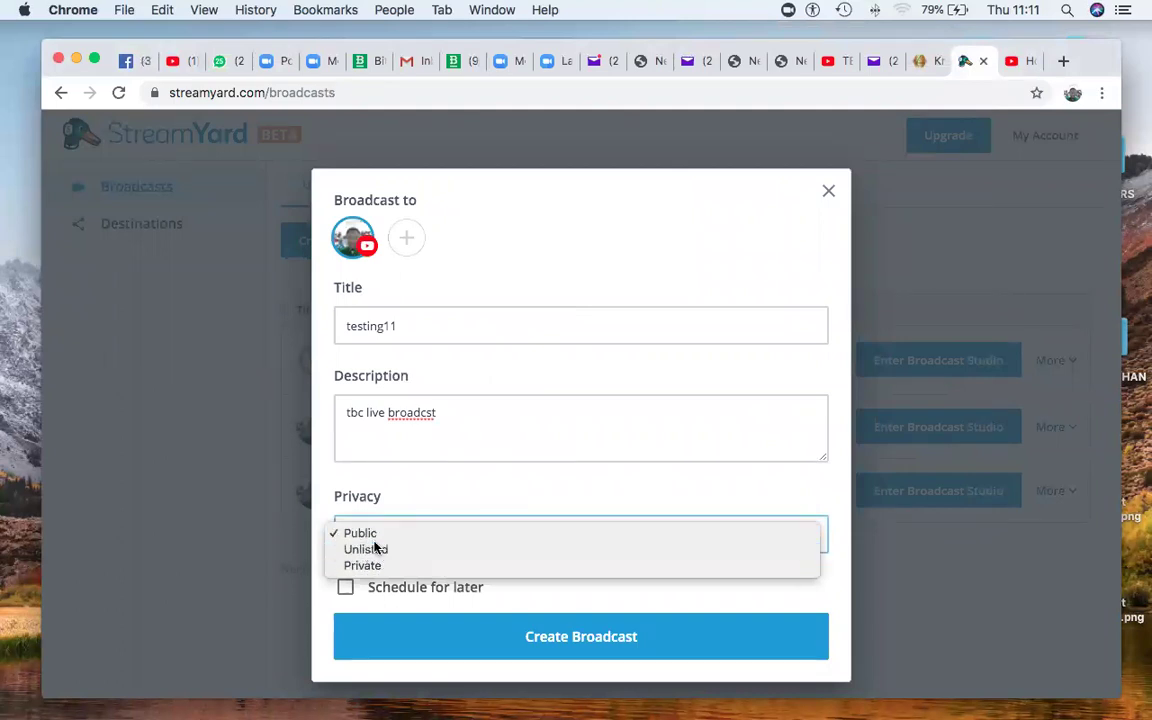
pyautogui.click(449, 412)
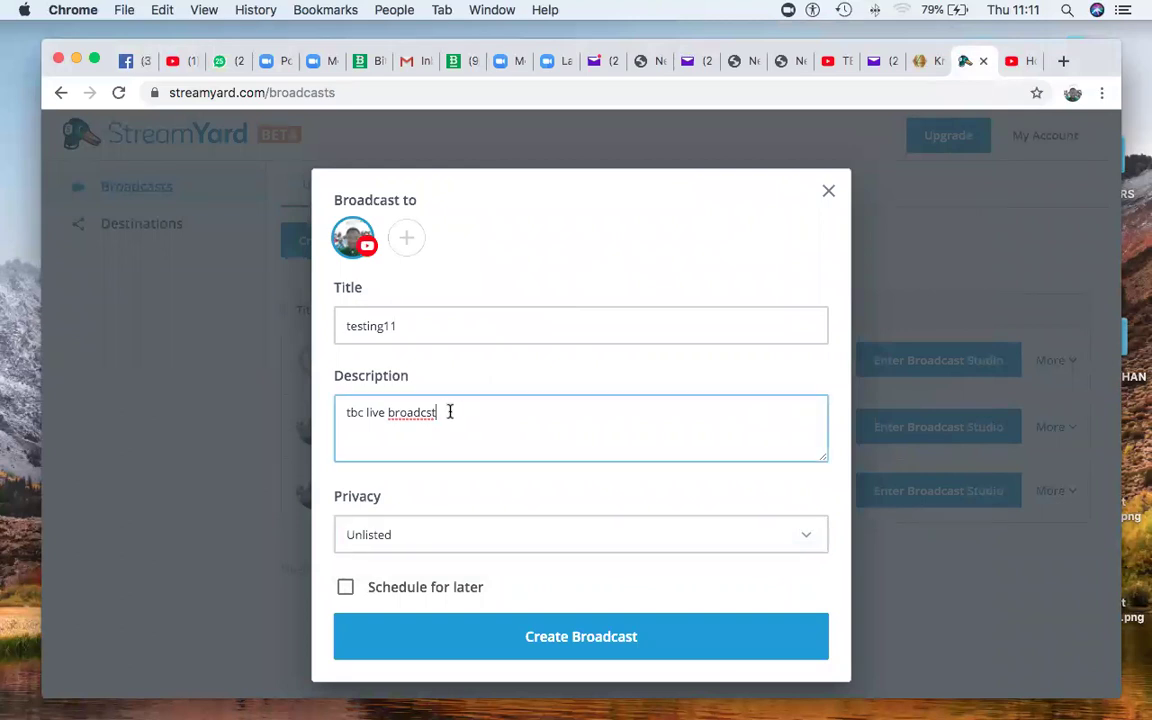
pyautogui.press('BackSpace')
pyautogui.press('BackSpace')
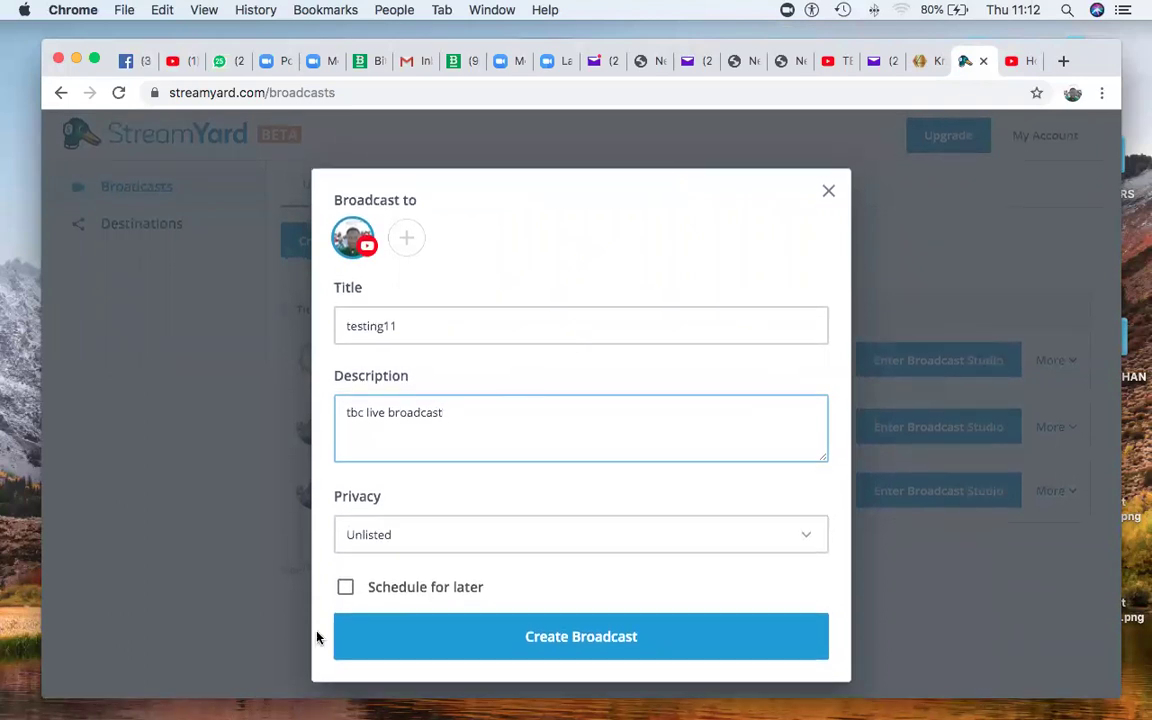
# - Schedule the broadcast for Nov 1, 2019 at 10:40 AM and create it
pyautogui.click(345, 587)
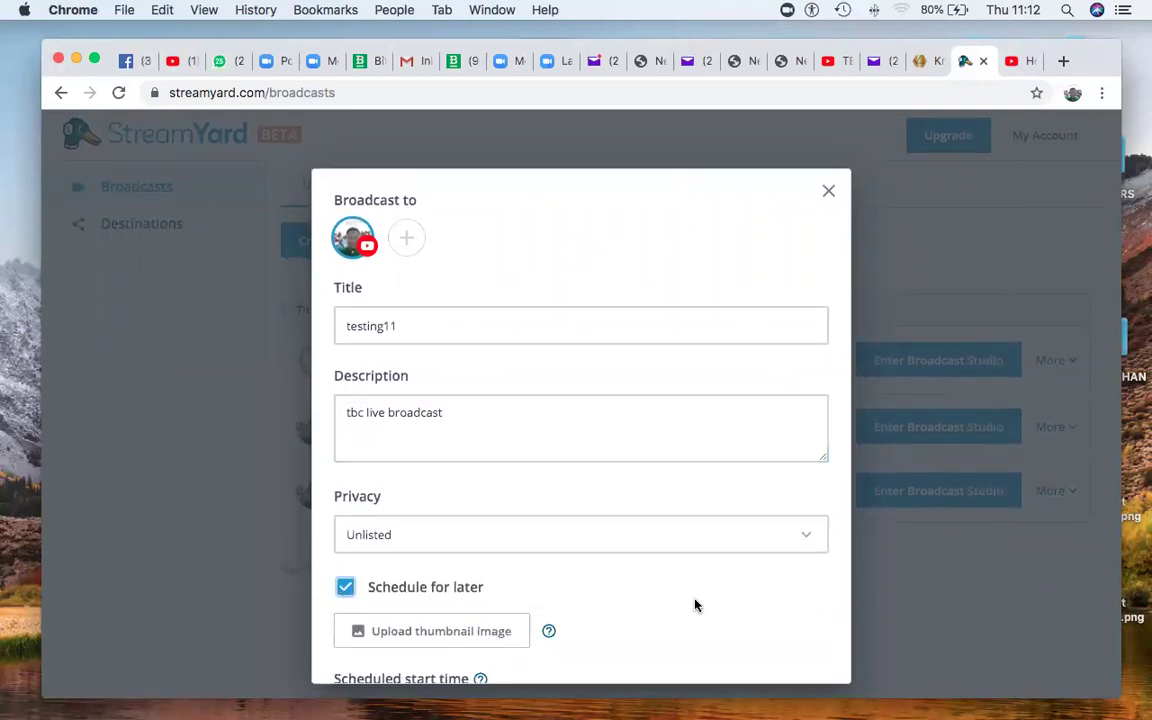
pyautogui.scroll(-3, 697, 604)
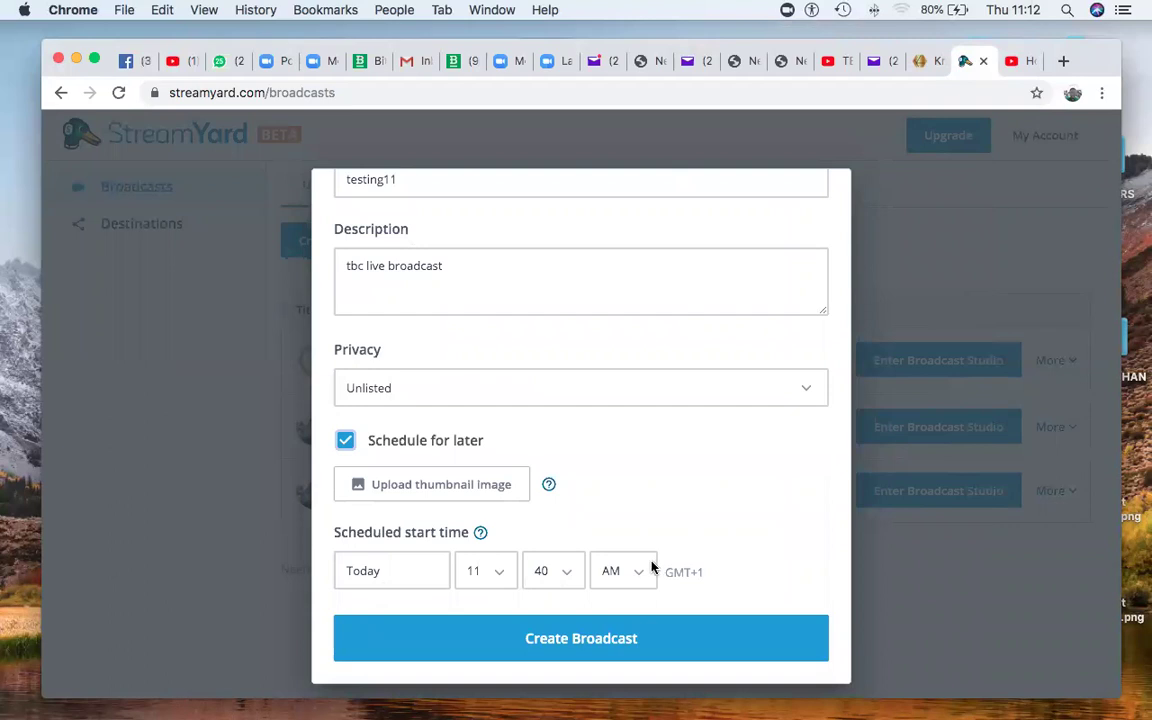
pyautogui.click(497, 577)
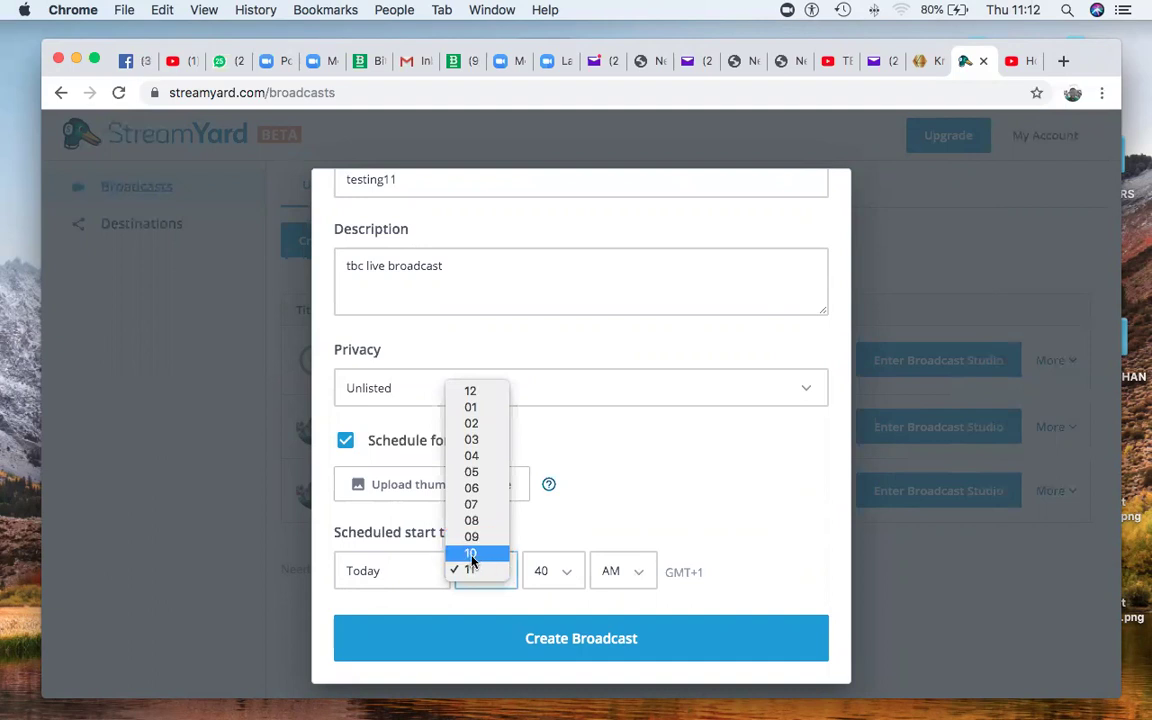
pyautogui.click(471, 556)
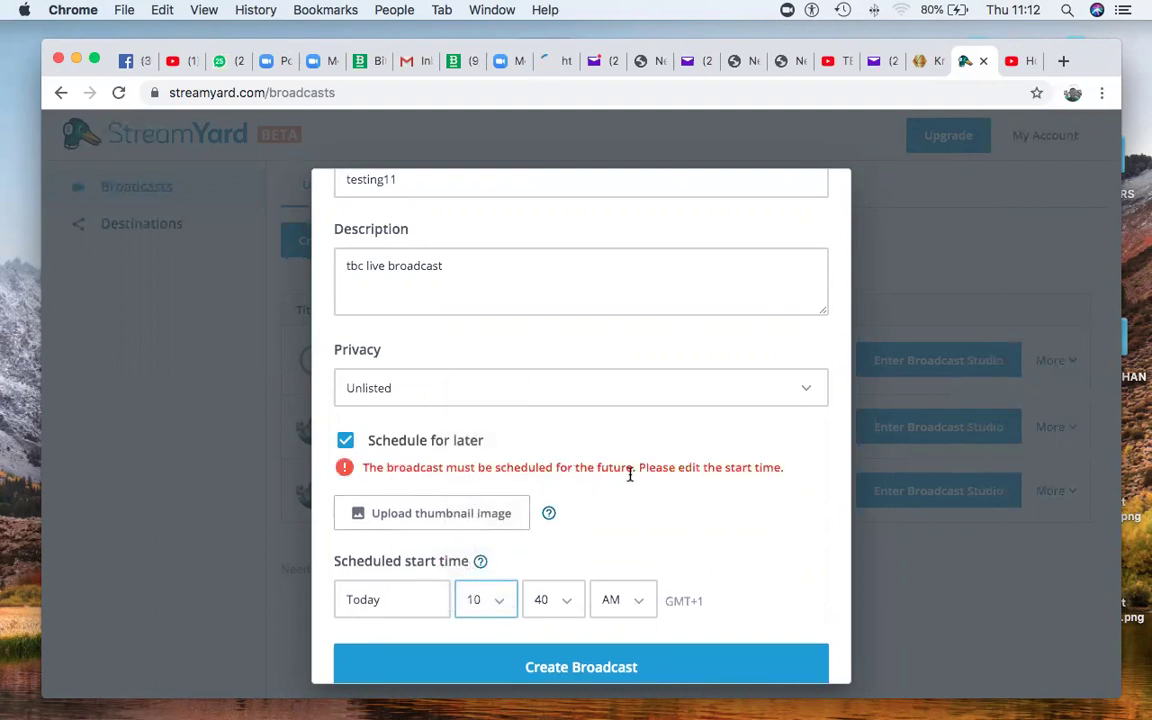
pyautogui.click(425, 600)
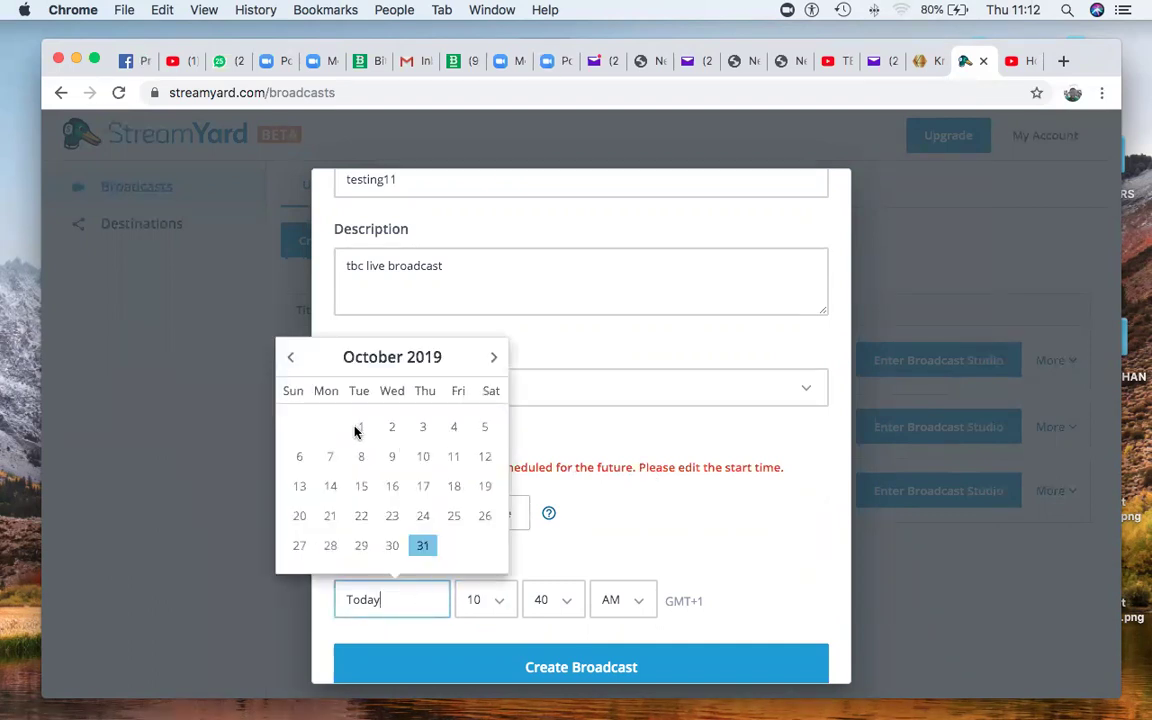
pyautogui.click(493, 357)
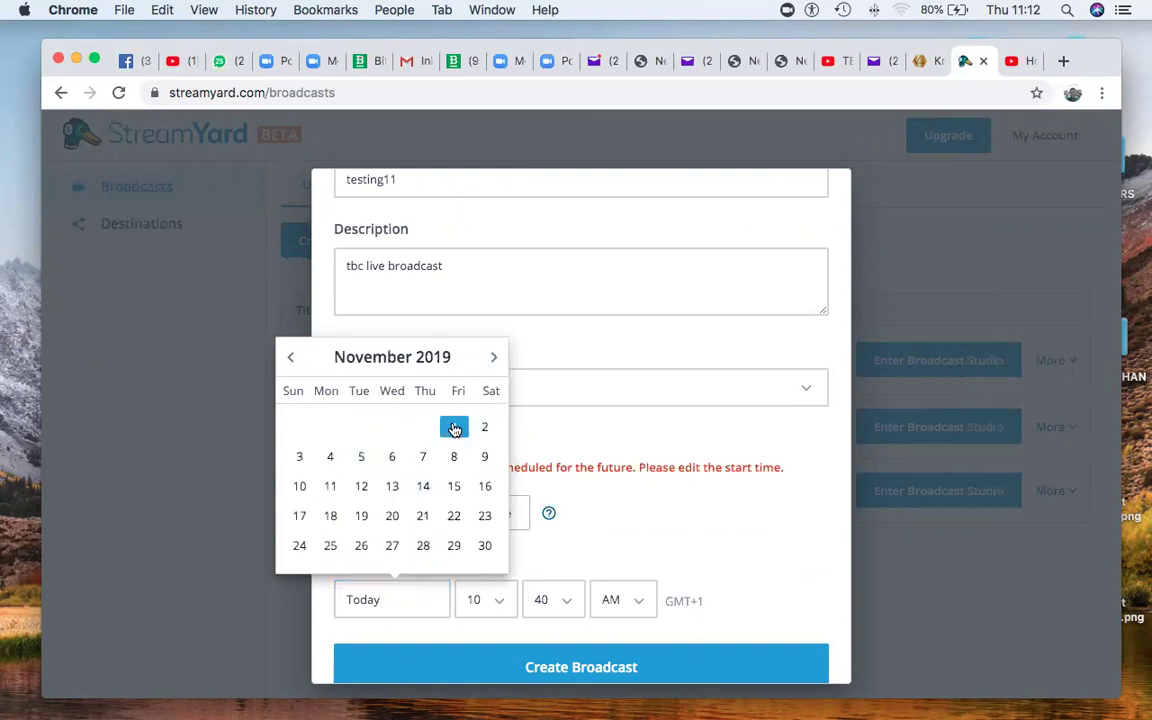
pyautogui.click(453, 427)
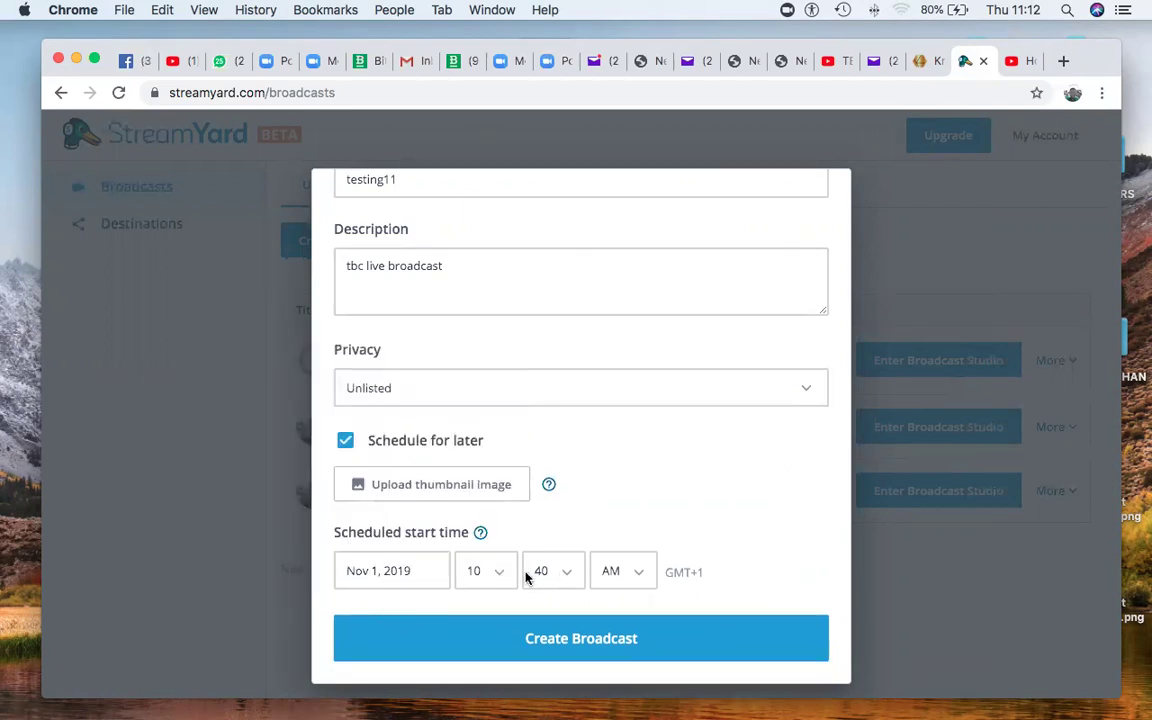
pyautogui.click(499, 573)
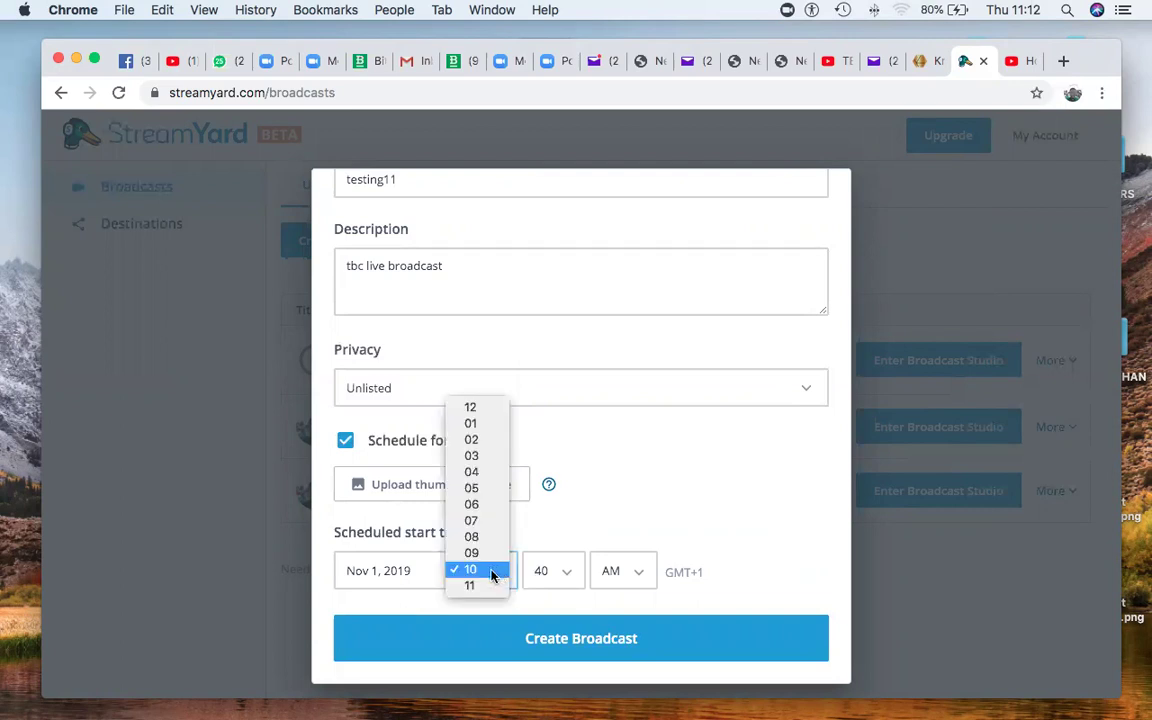
pyautogui.click(501, 575)
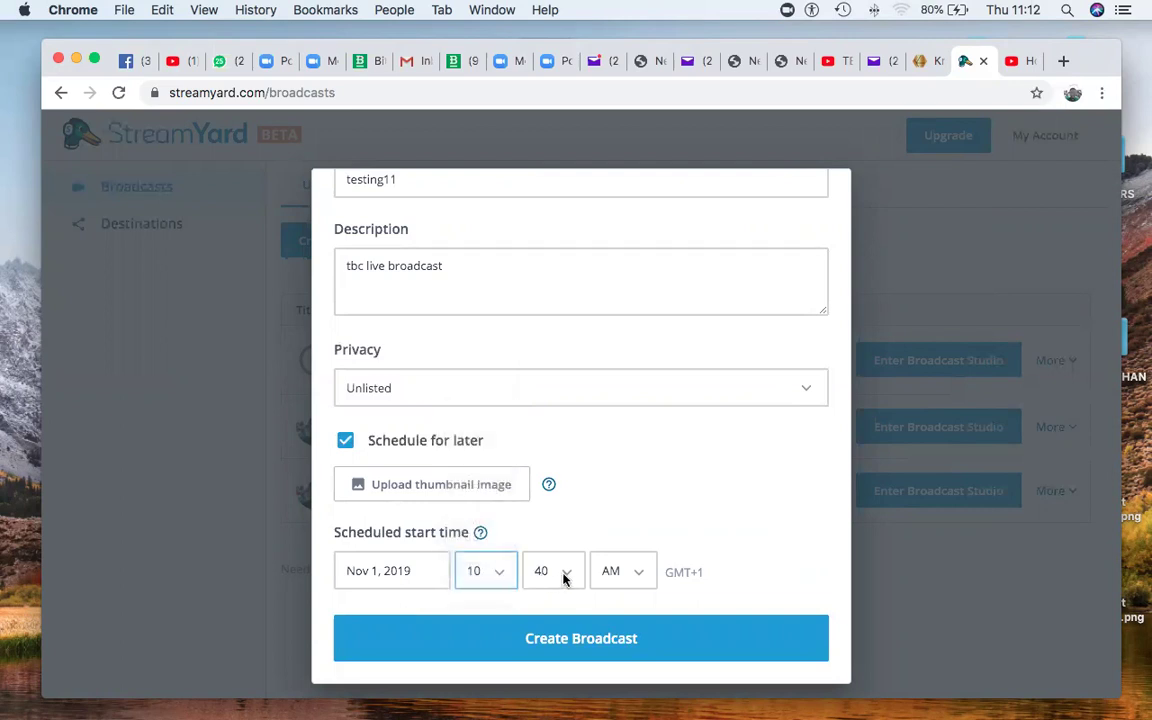
pyautogui.click(574, 648)
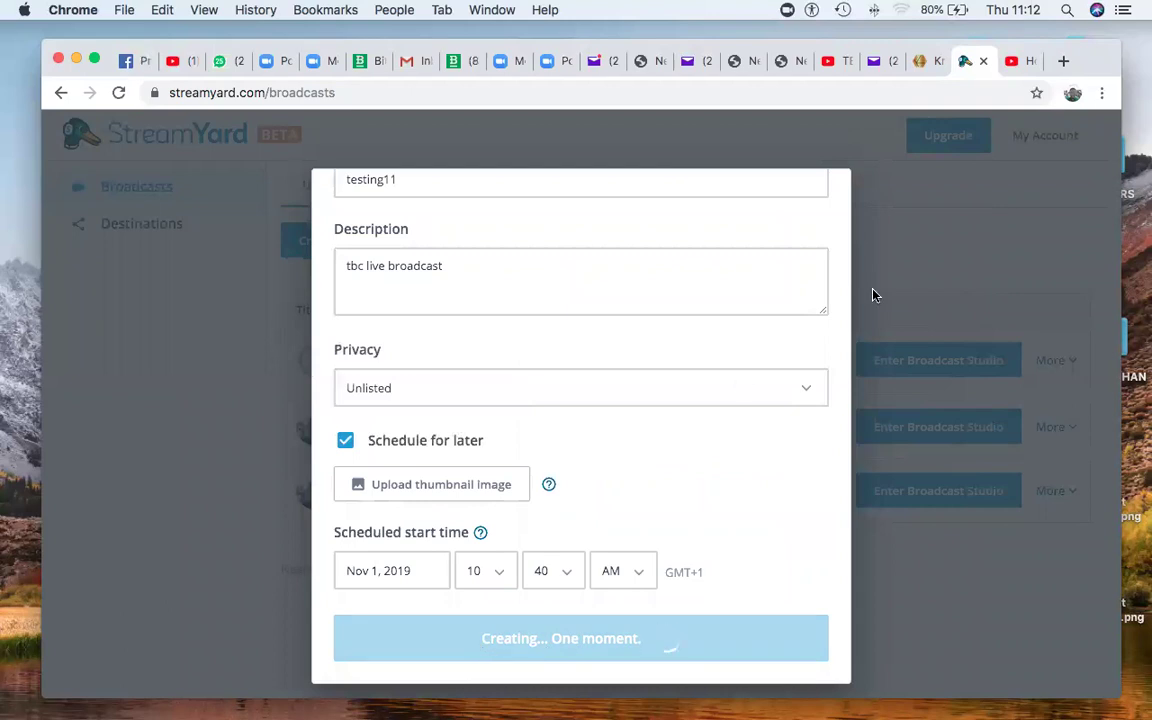
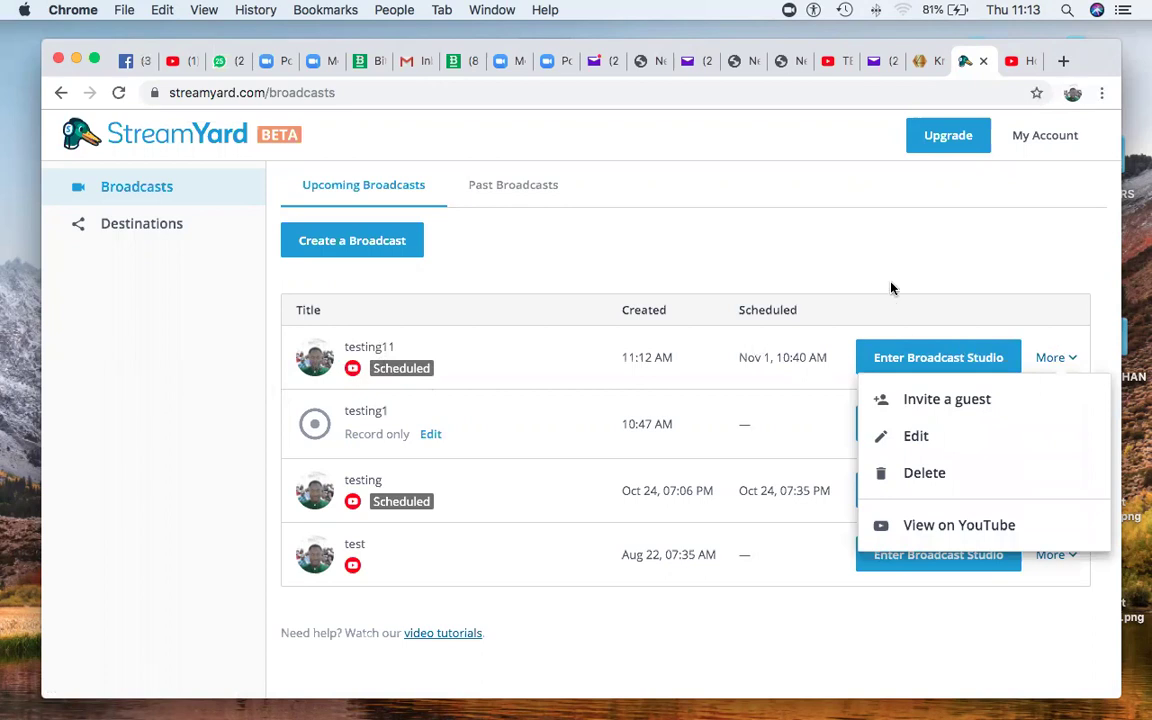
pyautogui.click(892, 288)
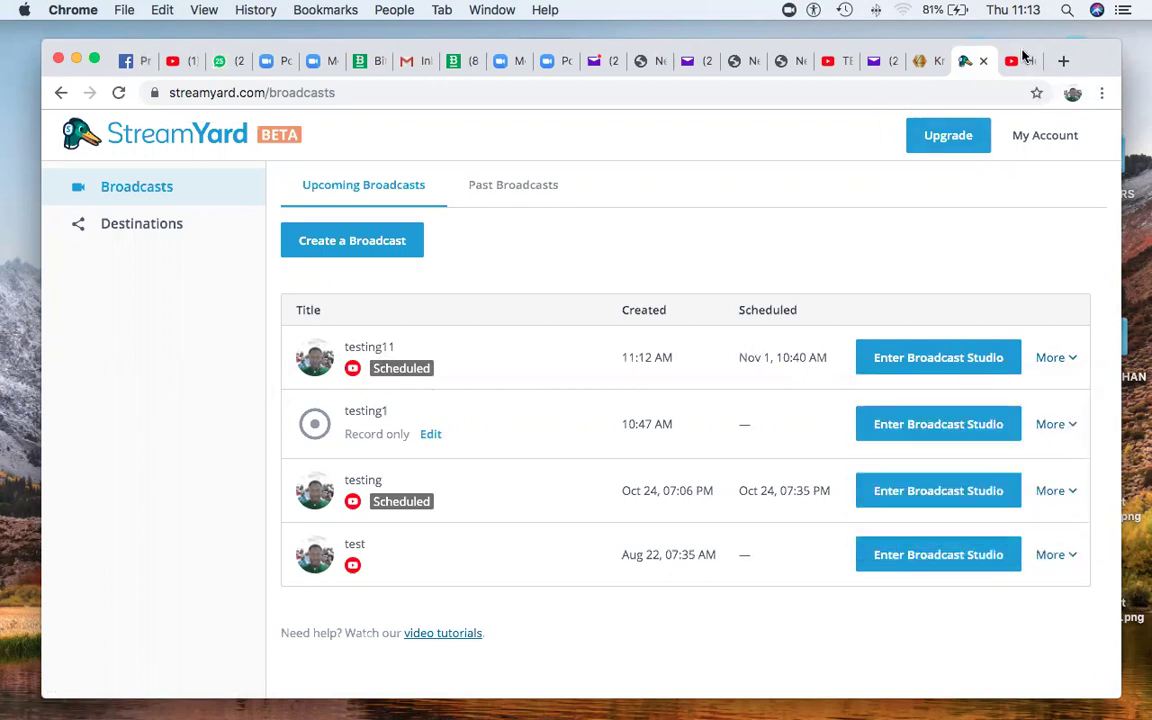
# - Switch to YouTube and open YouTube Studio (beta) for the signed-in account
pyautogui.click(1018, 60)
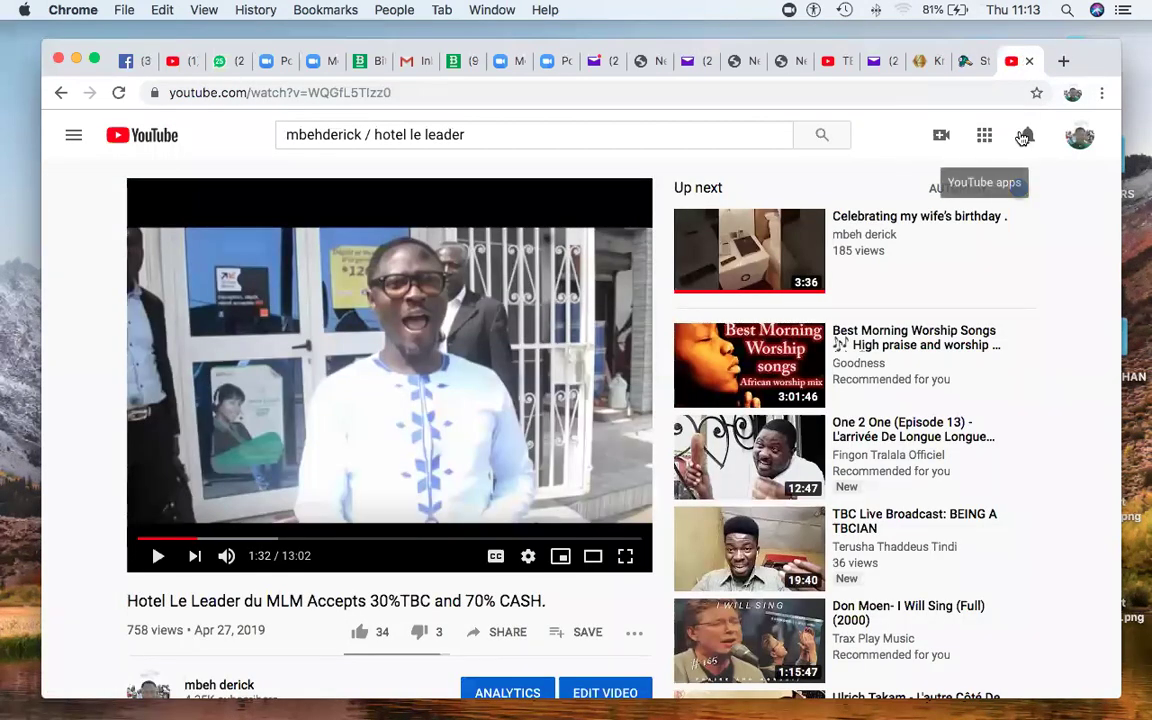
pyautogui.click(986, 137)
pyautogui.click(1076, 136)
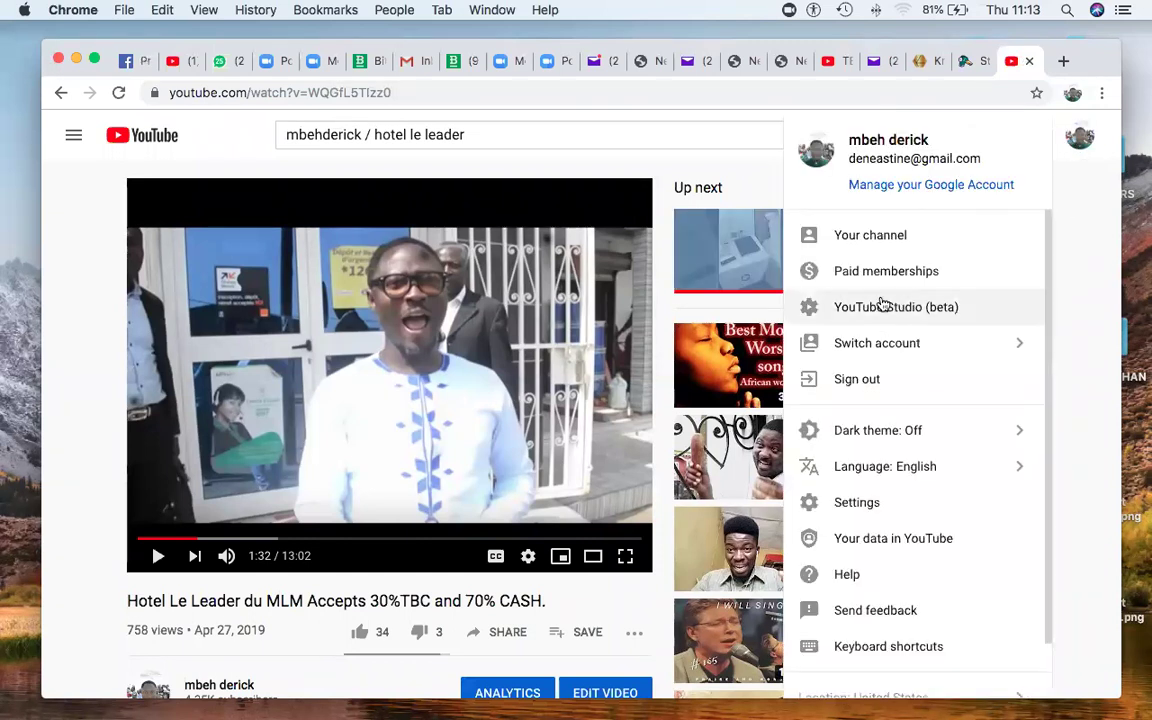
pyautogui.click(898, 307)
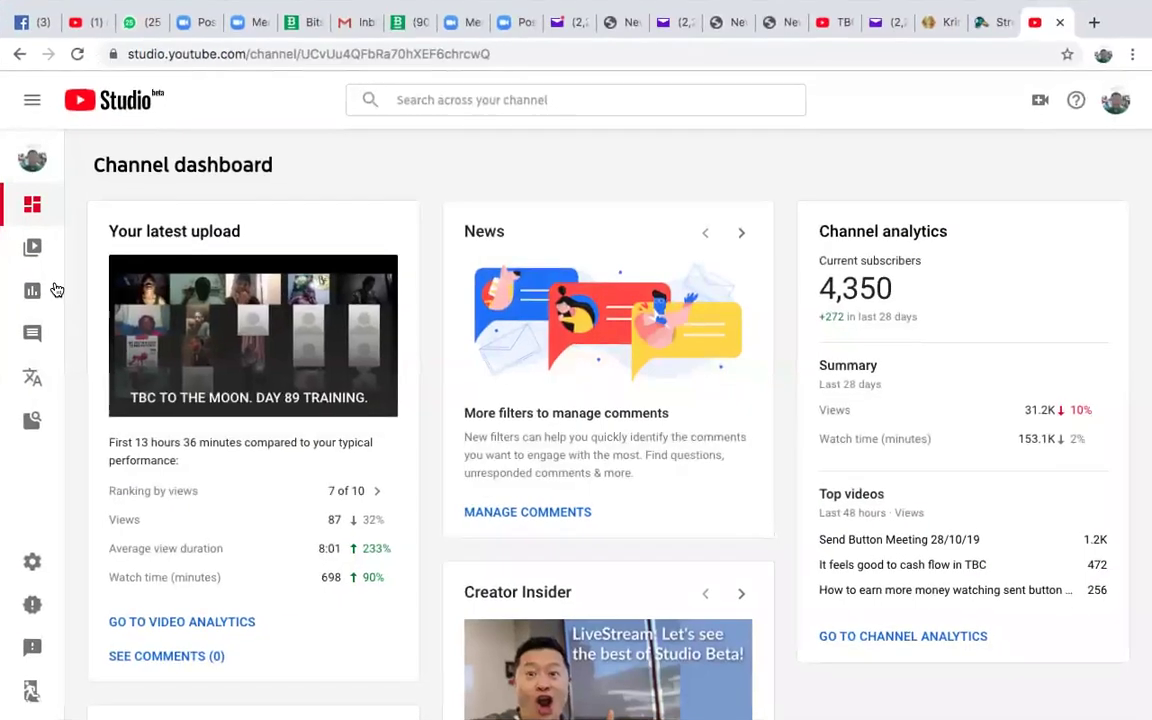
# - Go back to Creator Studio Classic, skipping the feedback survey, and open the live streaming Events list
pyautogui.moveTo(57, 290)
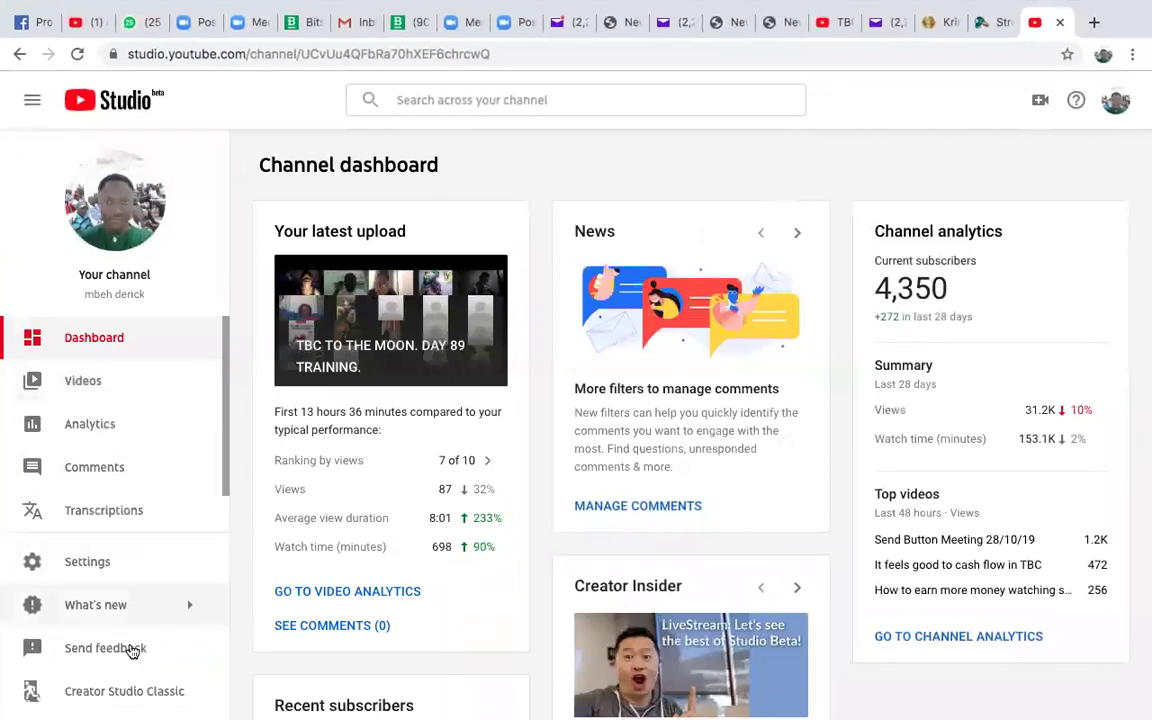
pyautogui.click(124, 700)
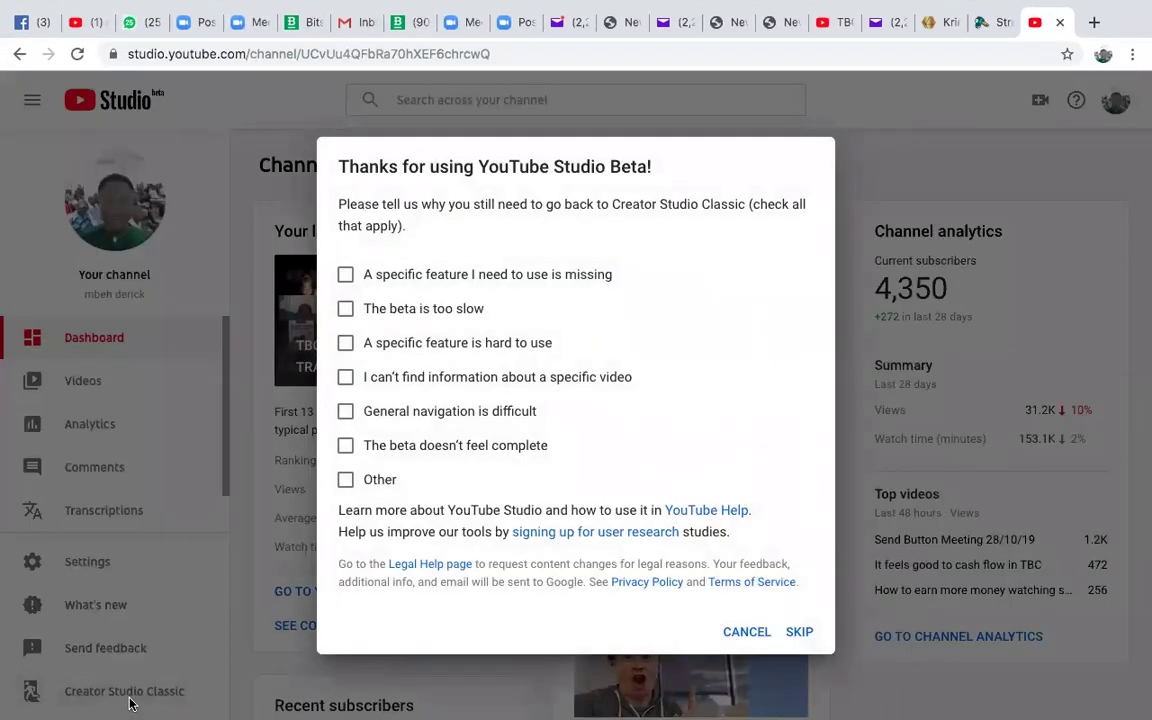
pyautogui.click(795, 631)
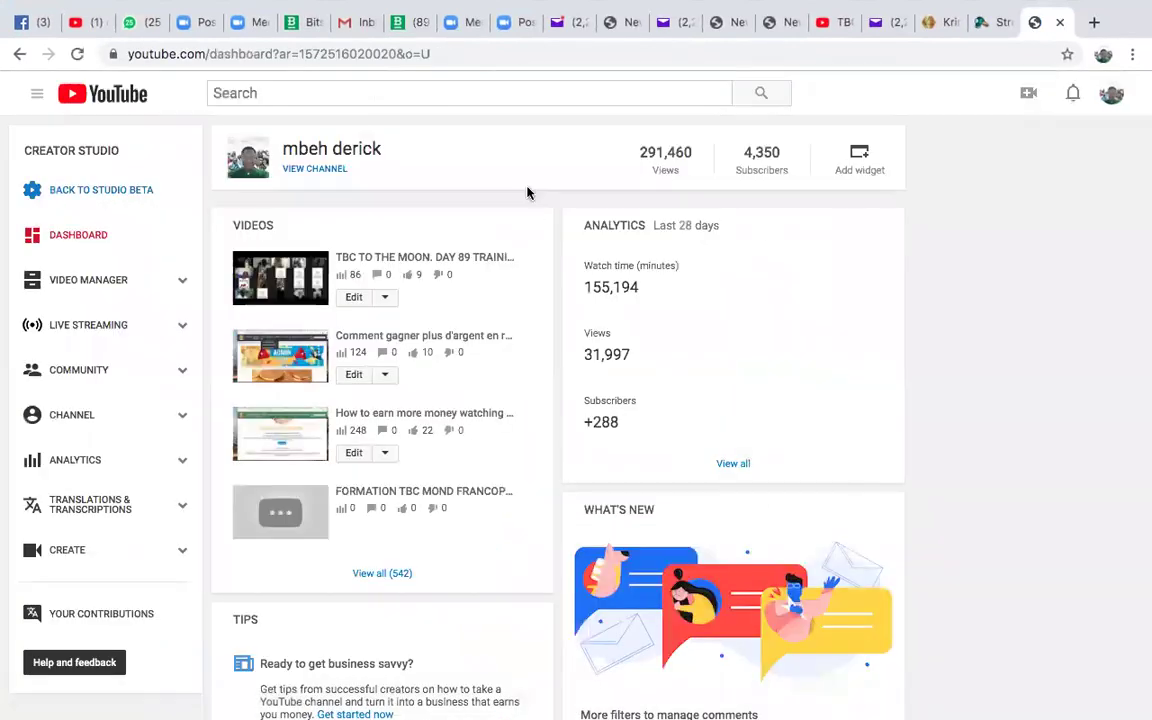
pyautogui.click(171, 331)
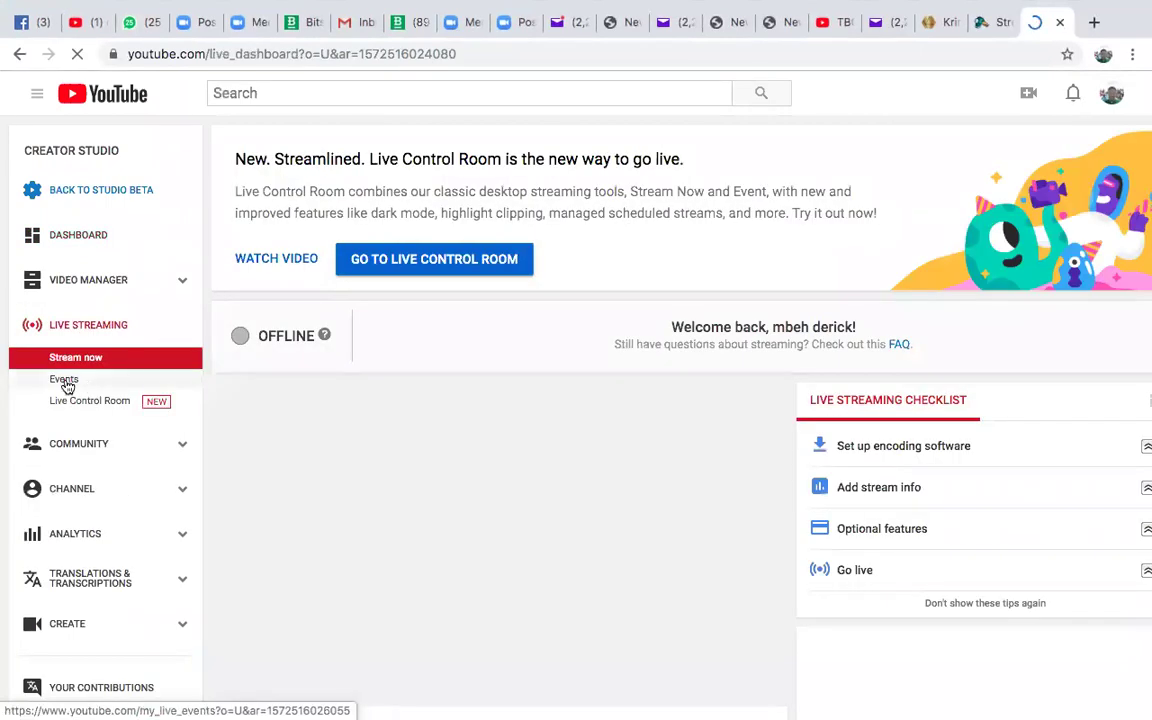
pyautogui.click(64, 381)
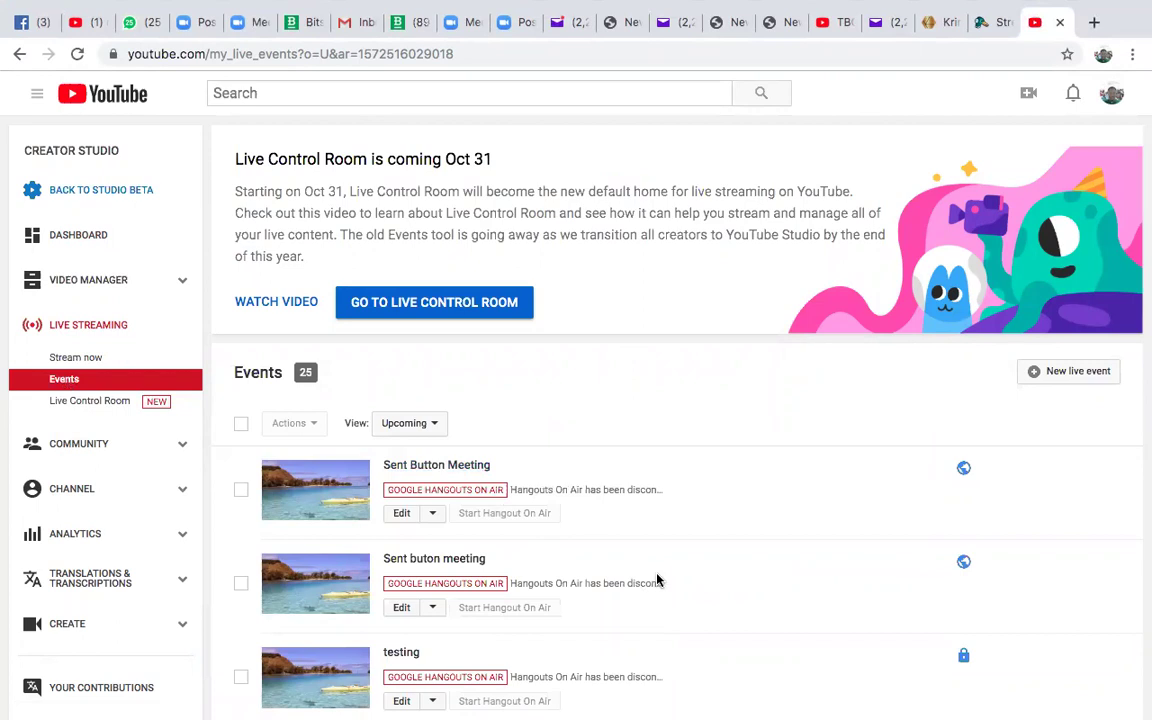
# - Look through the upcoming events for the testing11 broadcast and go on to page 2 of the list
pyautogui.scroll(-8, 655, 580)
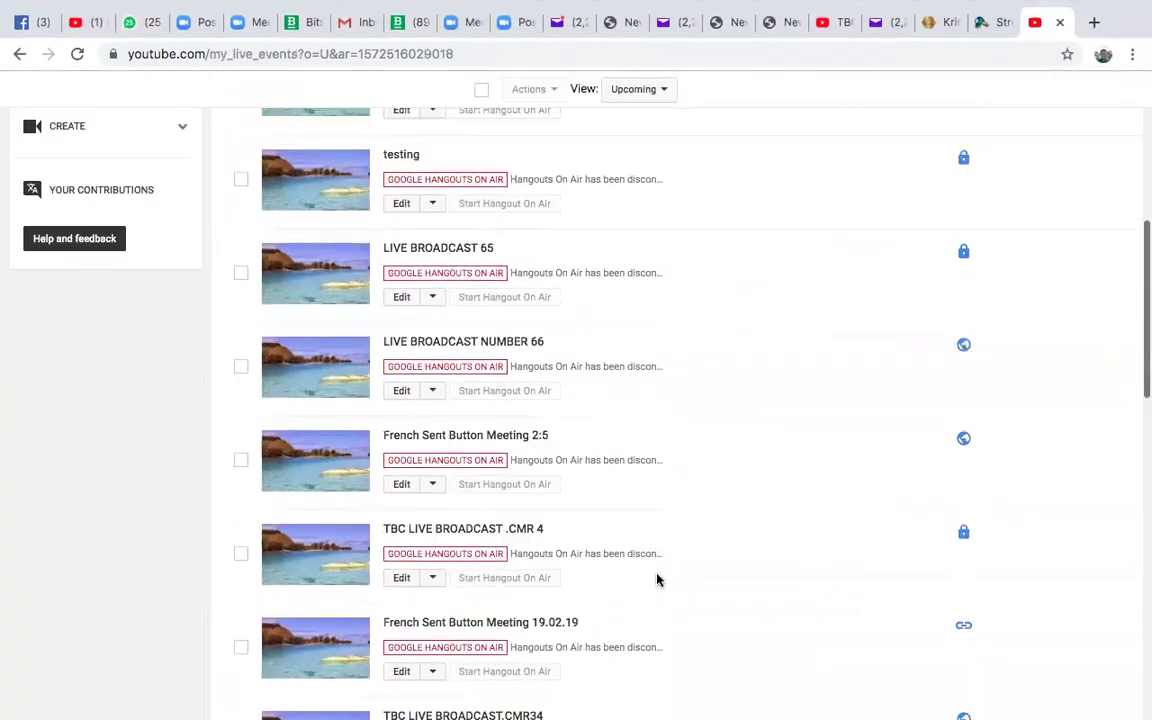
pyautogui.scroll(10, 657, 580)
pyautogui.scroll(-2, 655, 560)
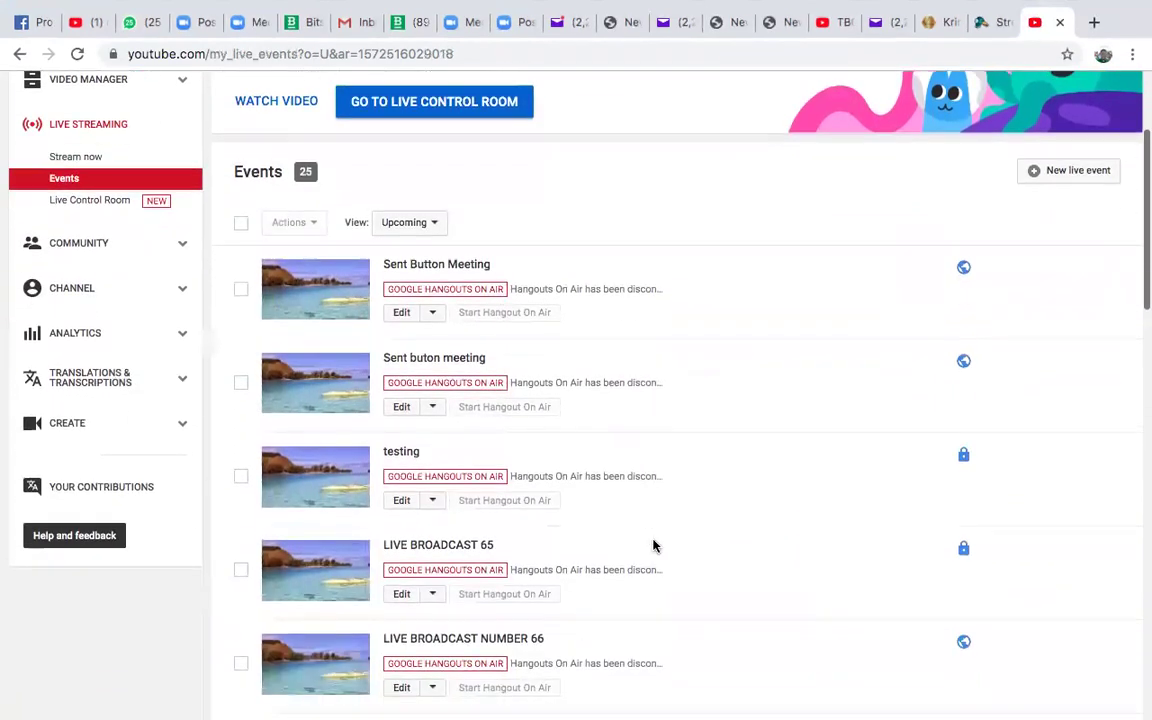
pyautogui.scroll(-2, 704, 496)
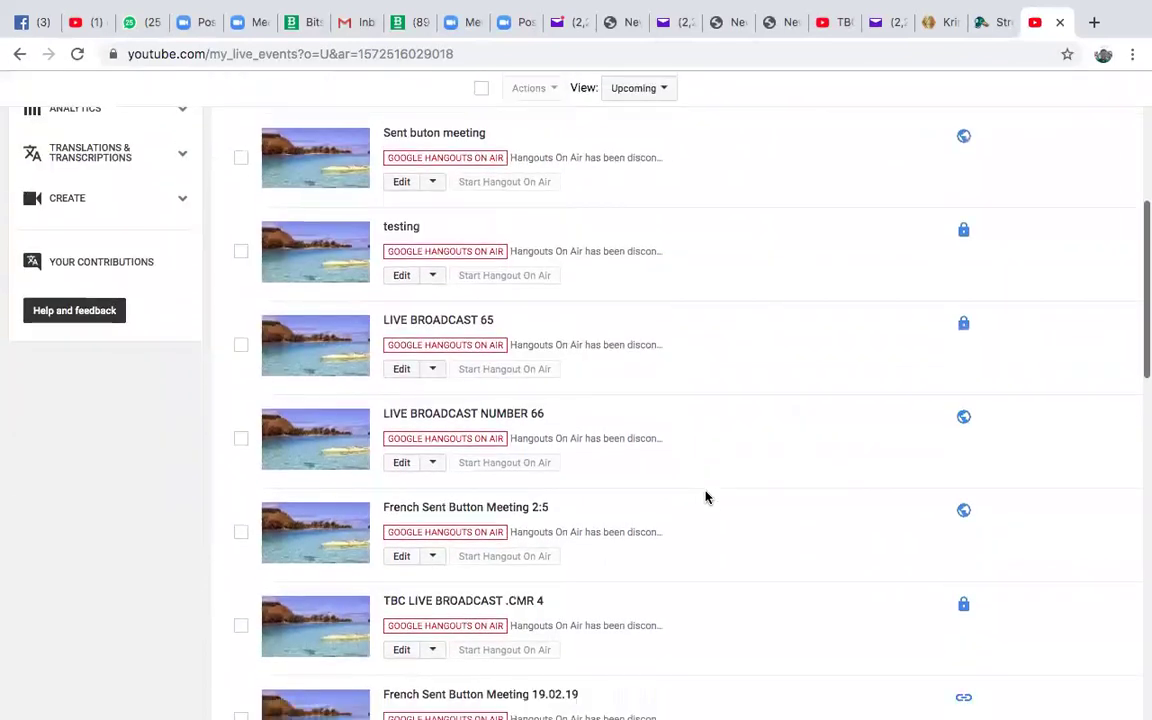
pyautogui.scroll(-5, 705, 496)
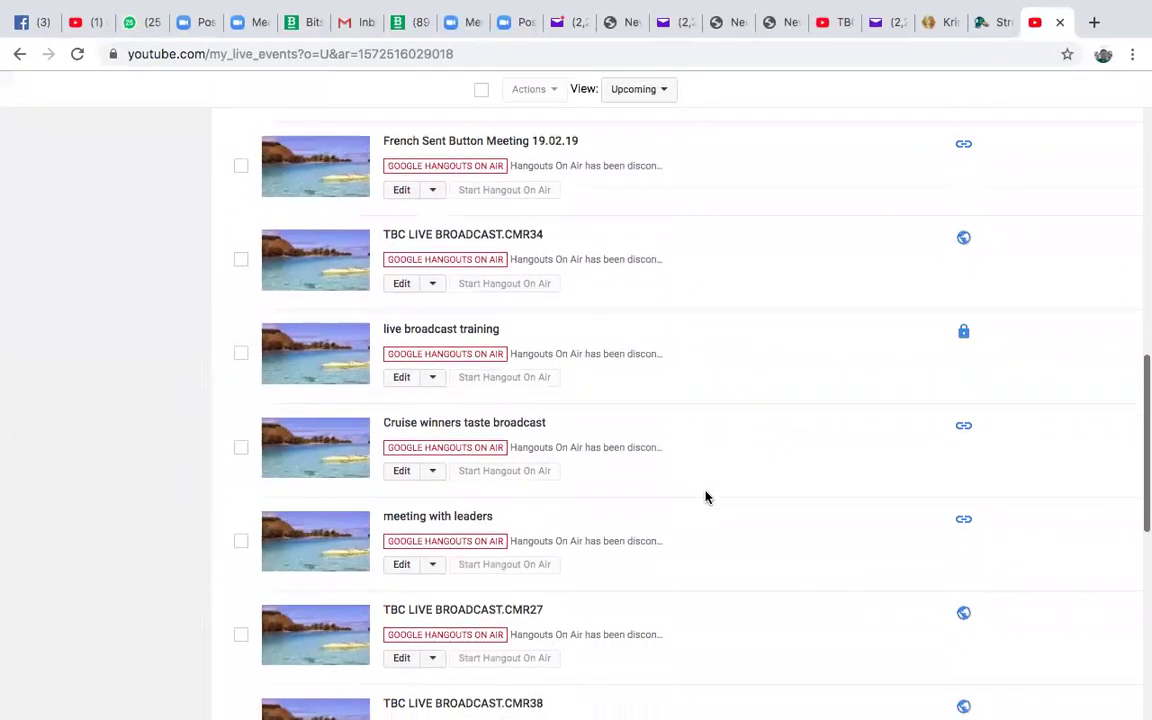
pyautogui.scroll(-5, 705, 497)
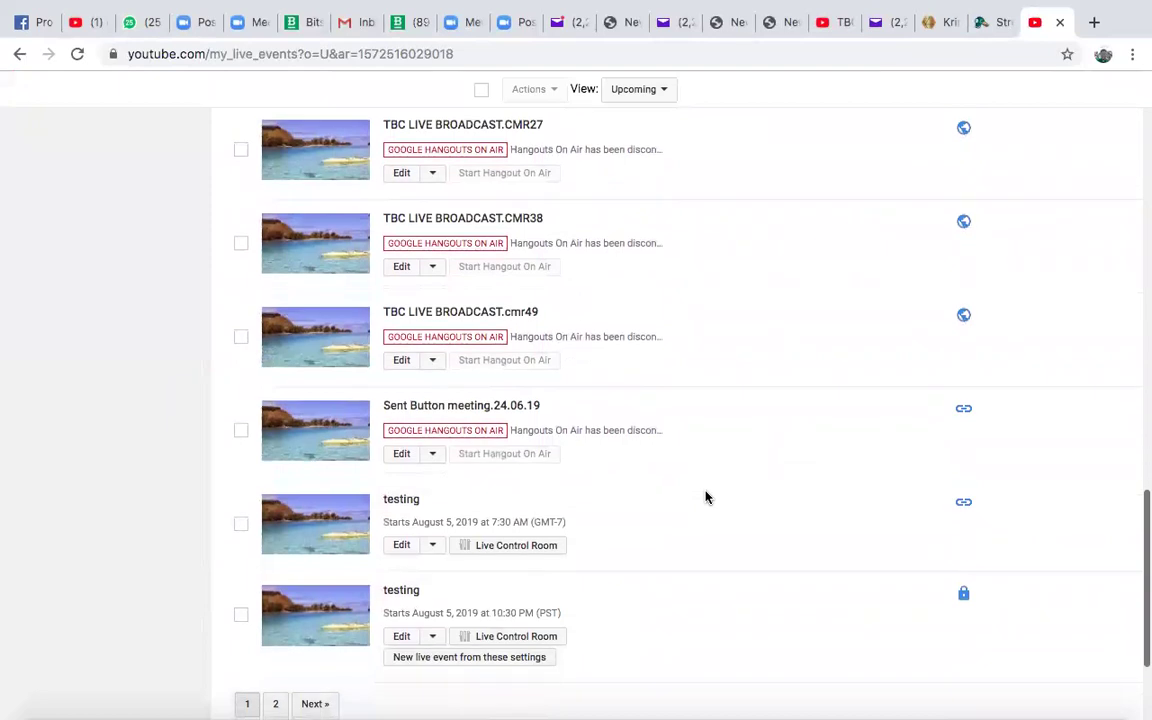
pyautogui.scroll(-2, 705, 497)
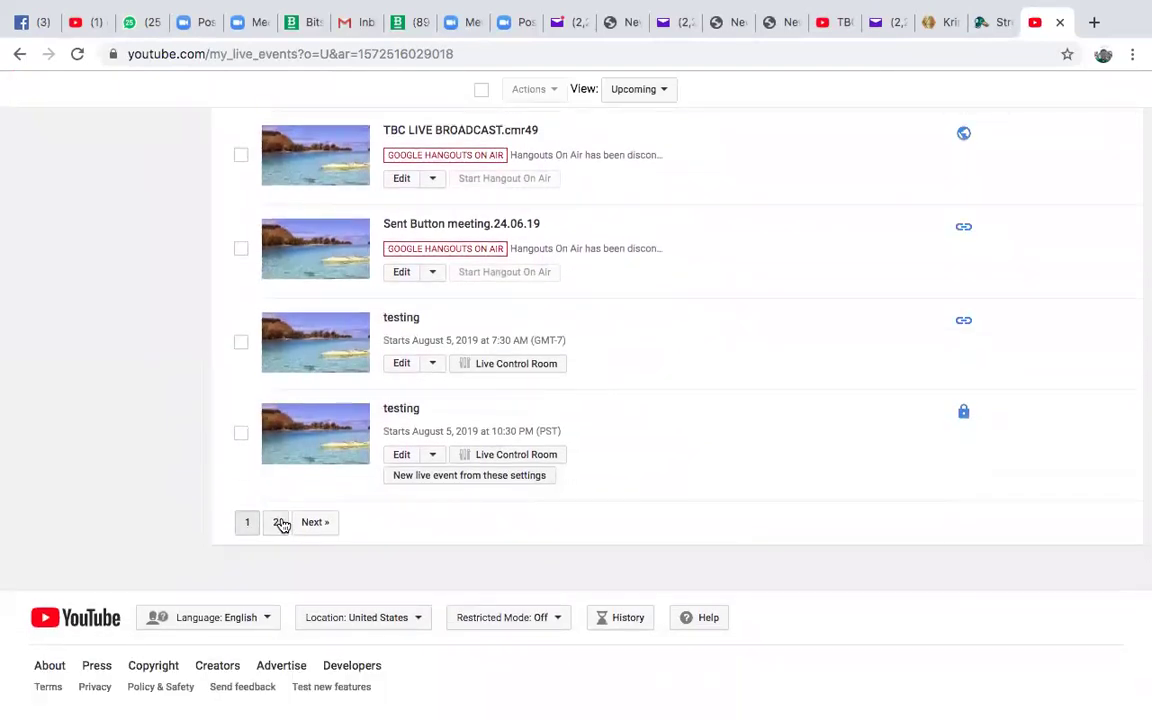
pyautogui.click(280, 523)
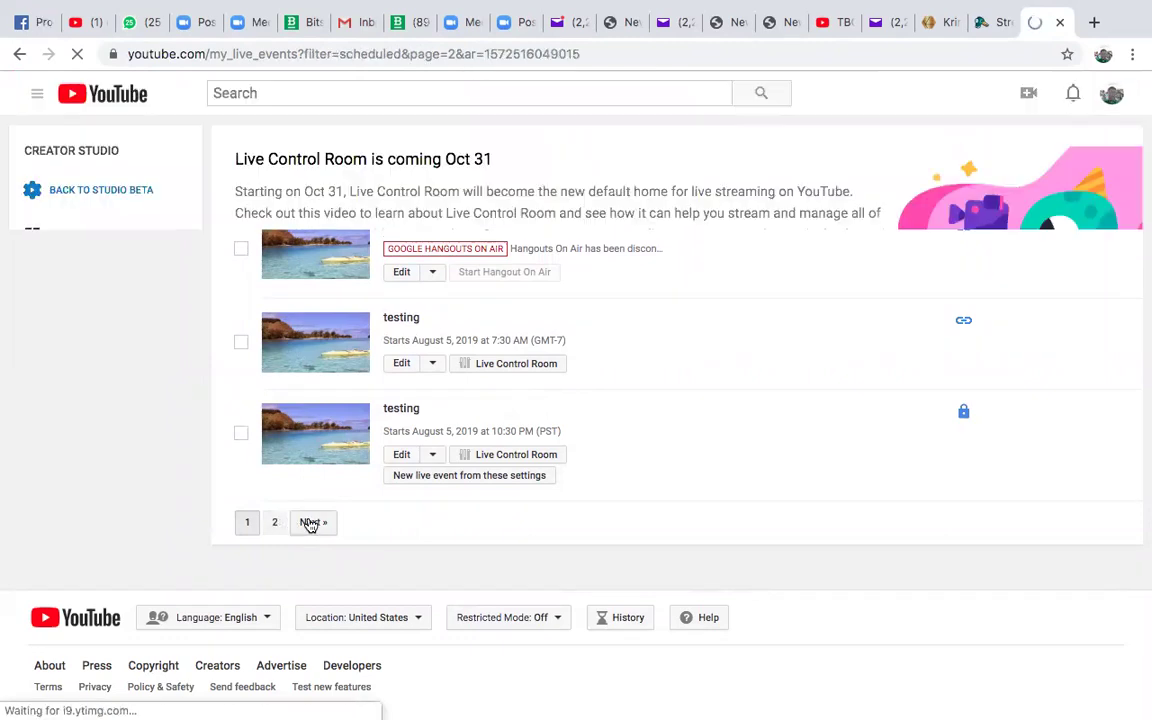
# - Find the testing11 event on page 2 and open its watch page to view its link
pyautogui.scroll(-1, 806, 560)
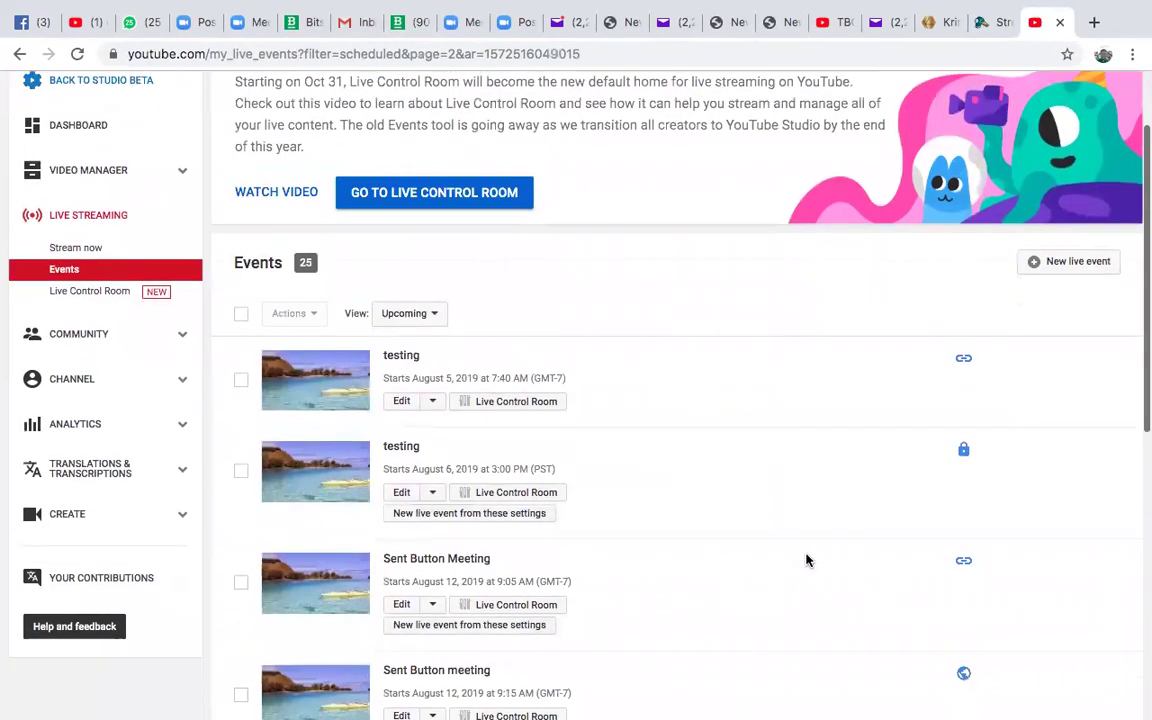
pyautogui.scroll(-1, 806, 560)
pyautogui.scroll(-5, 806, 560)
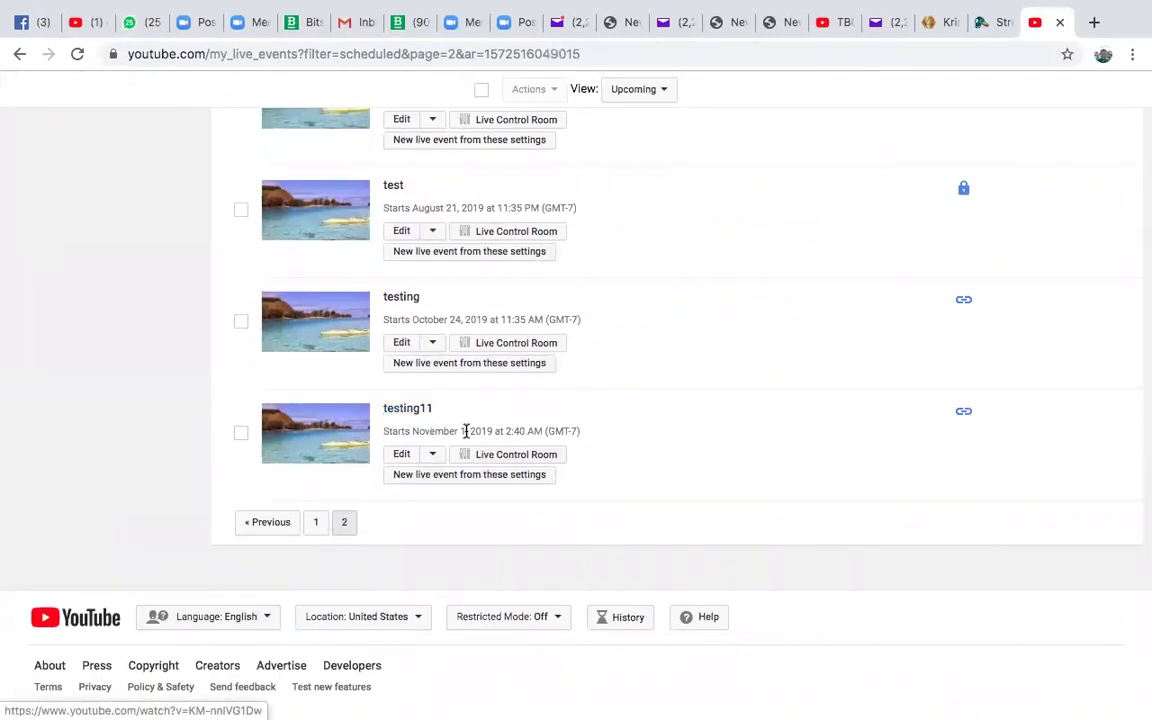
pyautogui.click(396, 412)
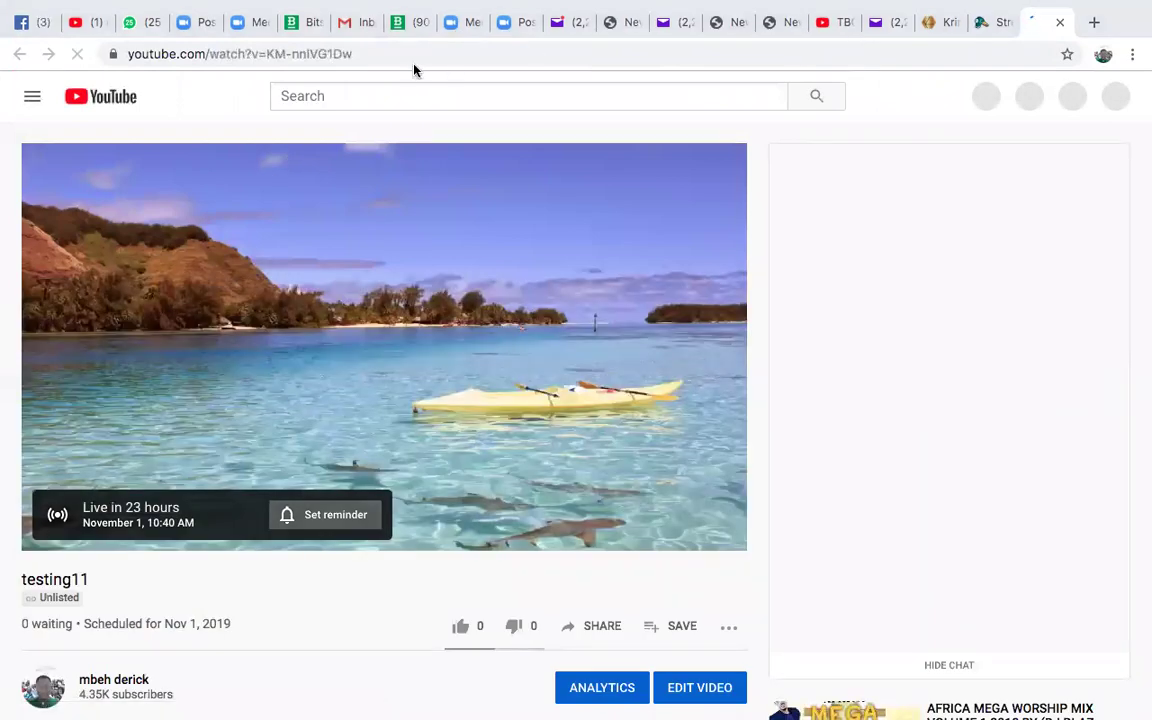
pyautogui.click(370, 54)
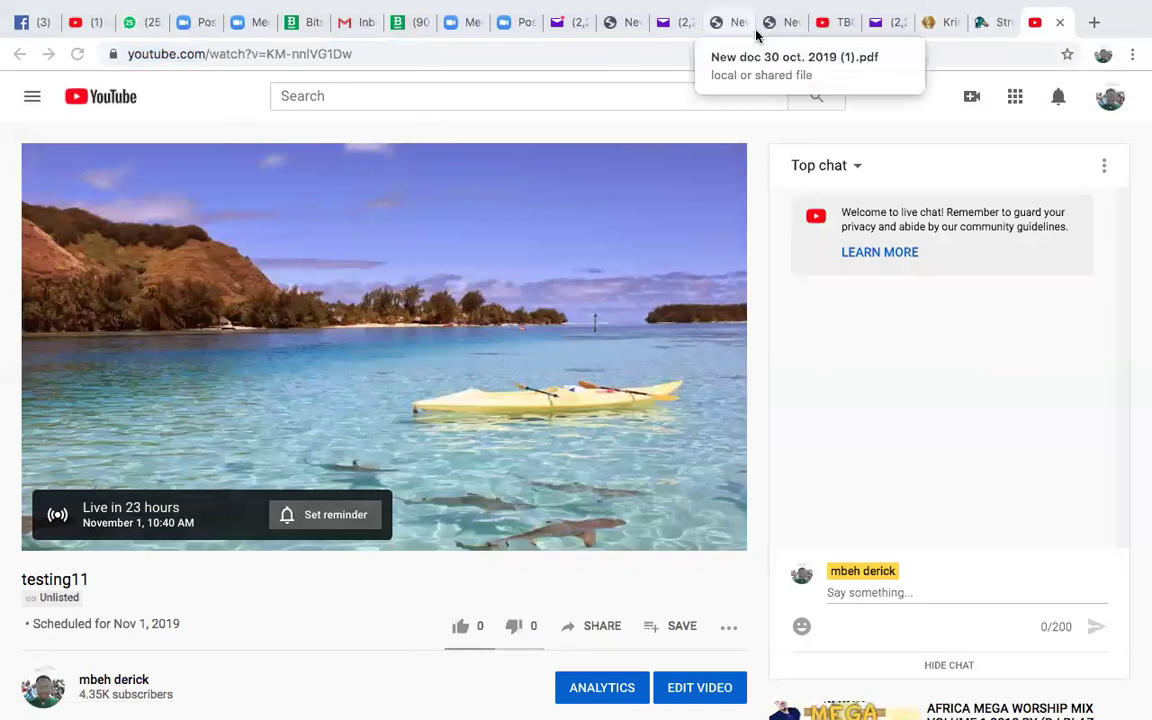
# - Return to StreamYard and enter the broadcast studio of testing11 with the preset display name, camera and microphone
pyautogui.click(997, 22)
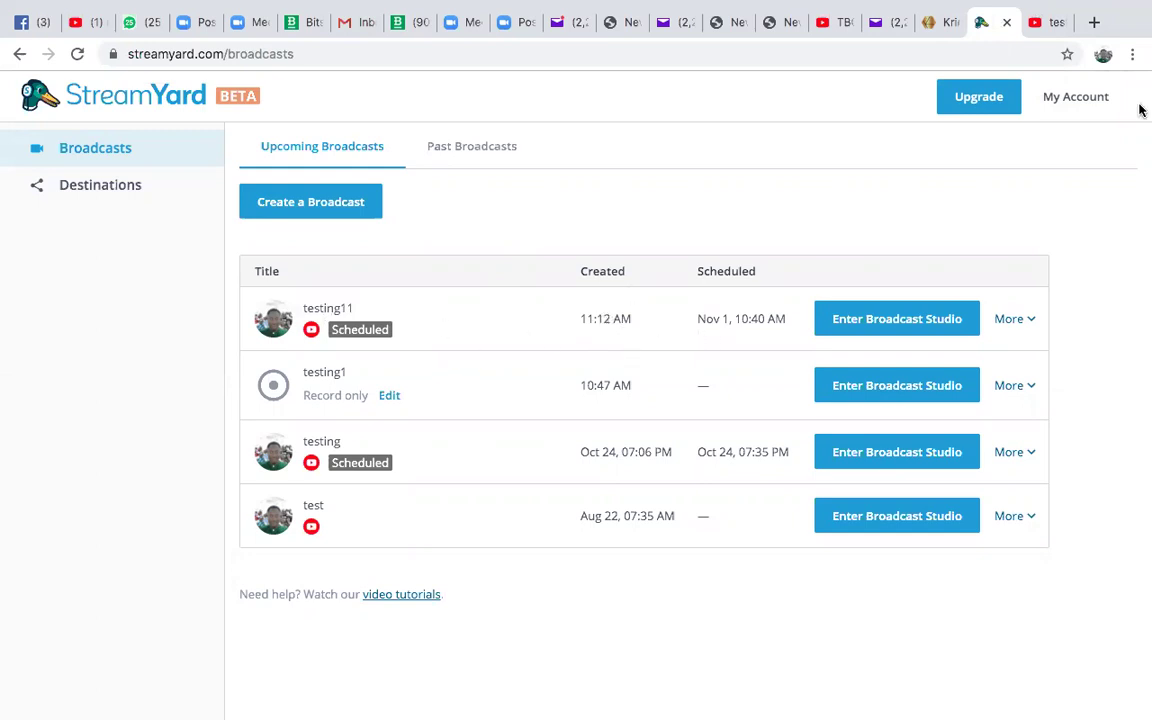
pyautogui.click(903, 321)
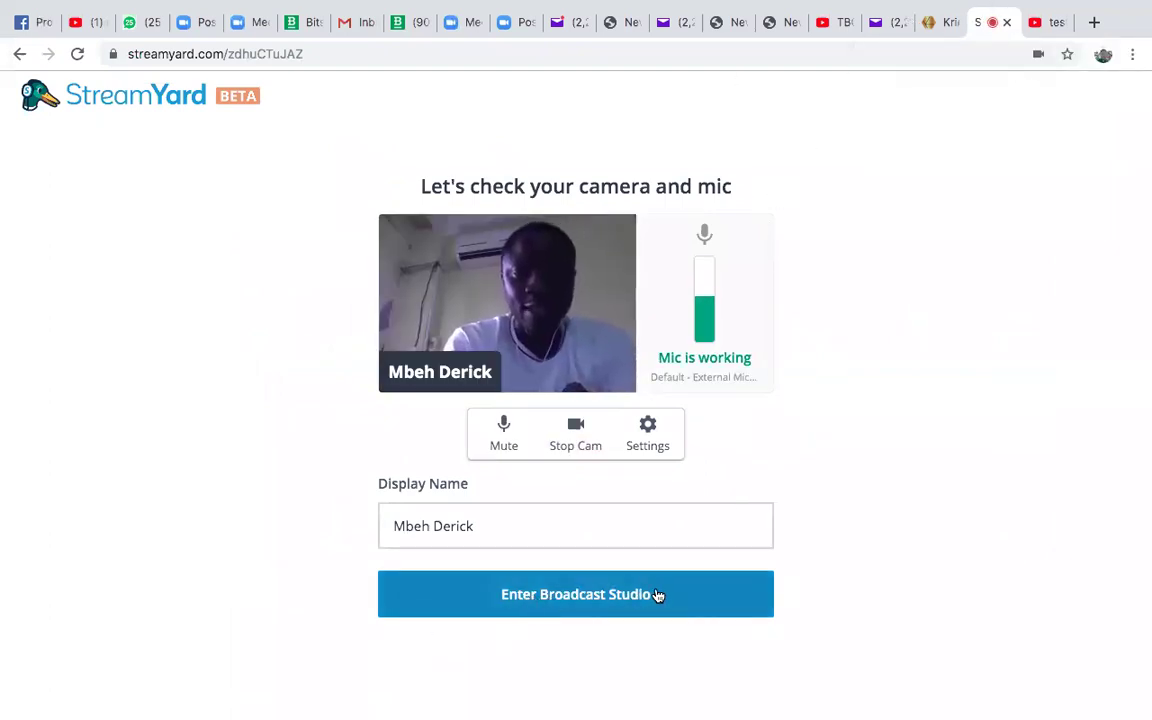
pyautogui.click(593, 597)
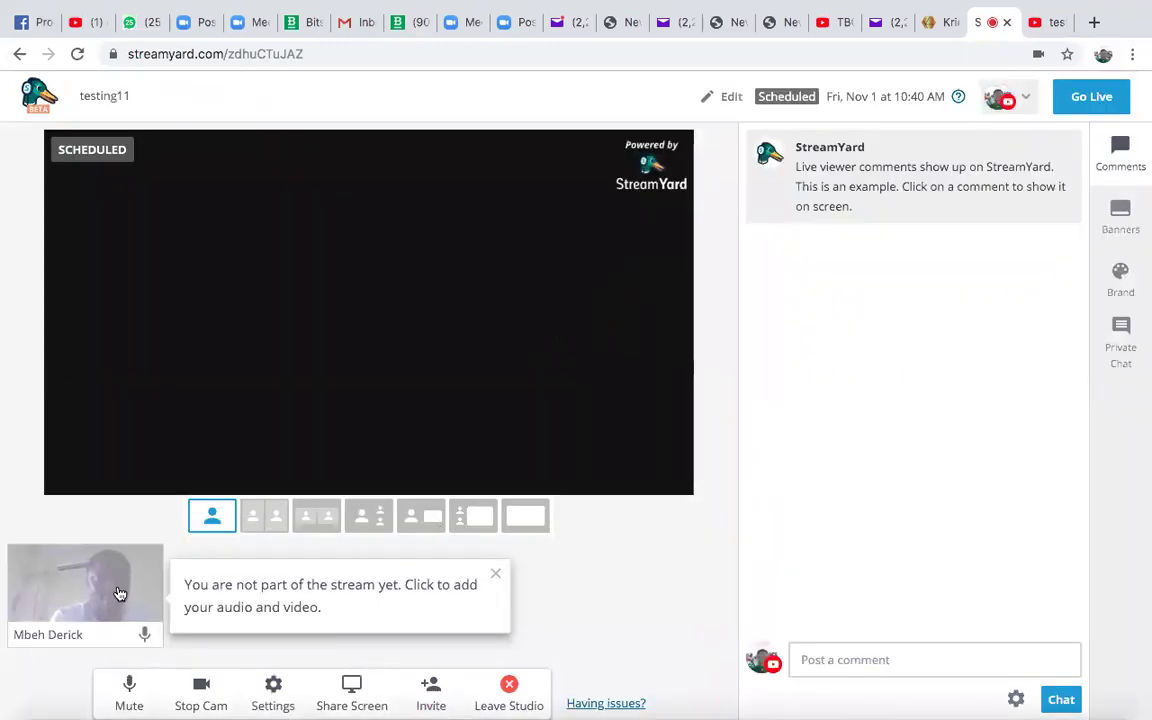
pyautogui.moveTo(87, 600)
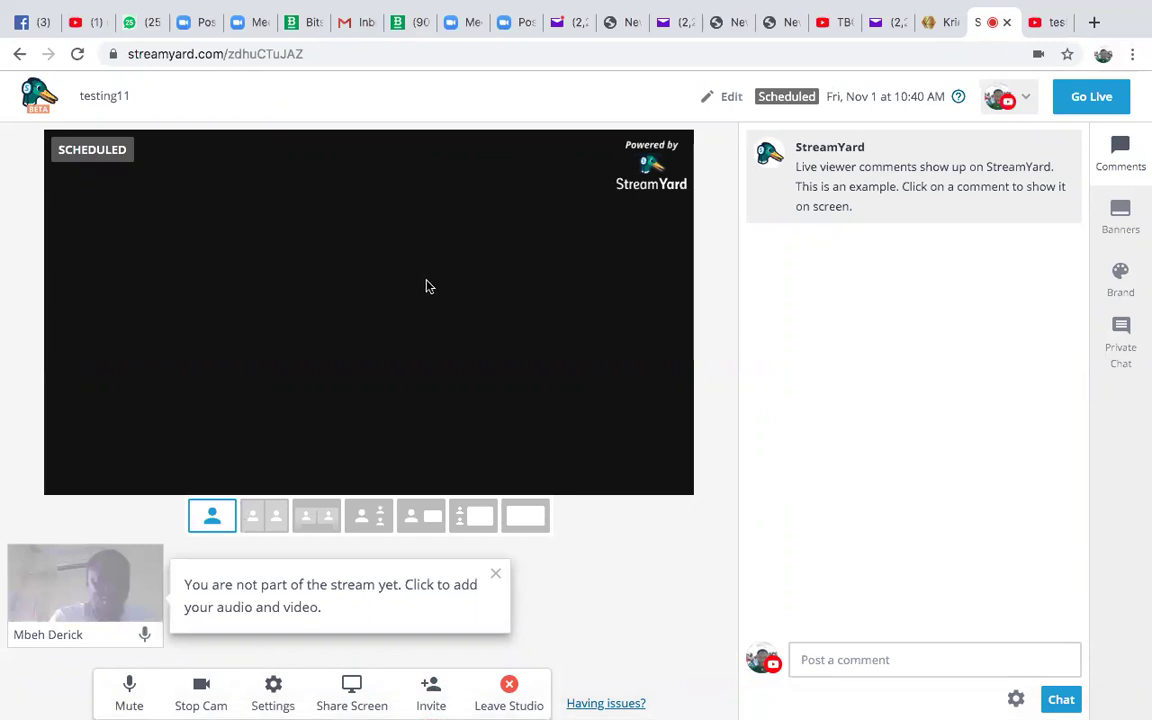
# - Start the testing11 broadcast ahead of its scheduled time and add the host's own camera and audio to the stream
pyautogui.moveTo(125, 580)
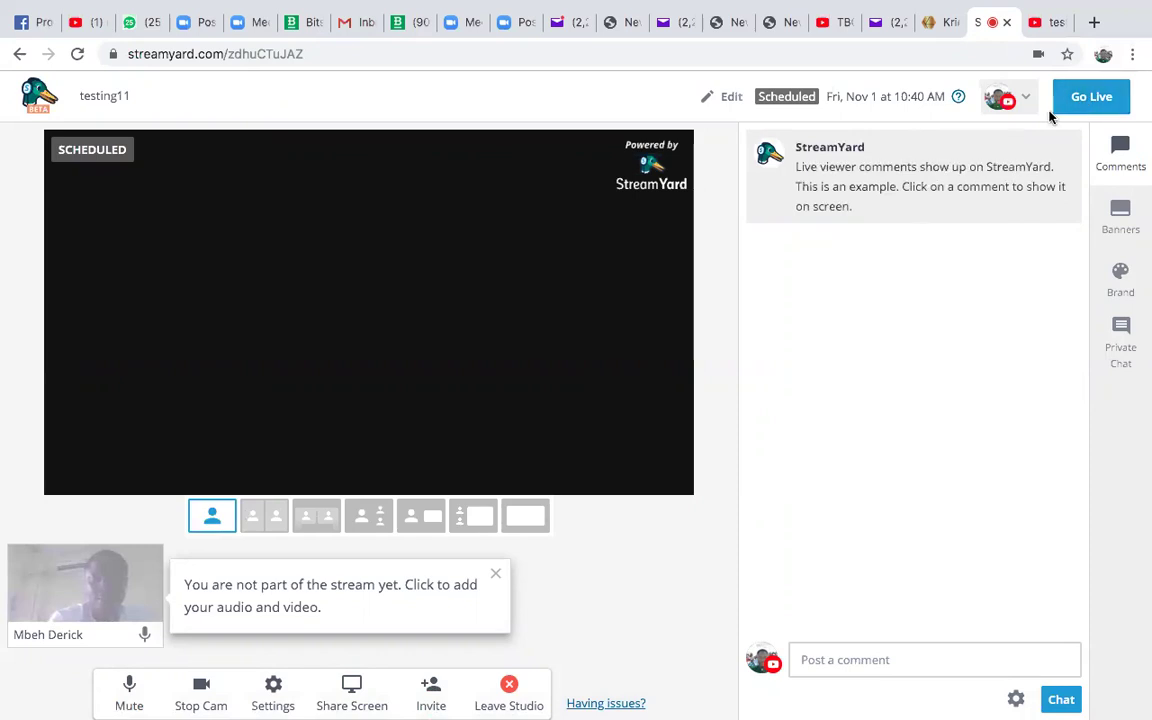
pyautogui.click(1078, 102)
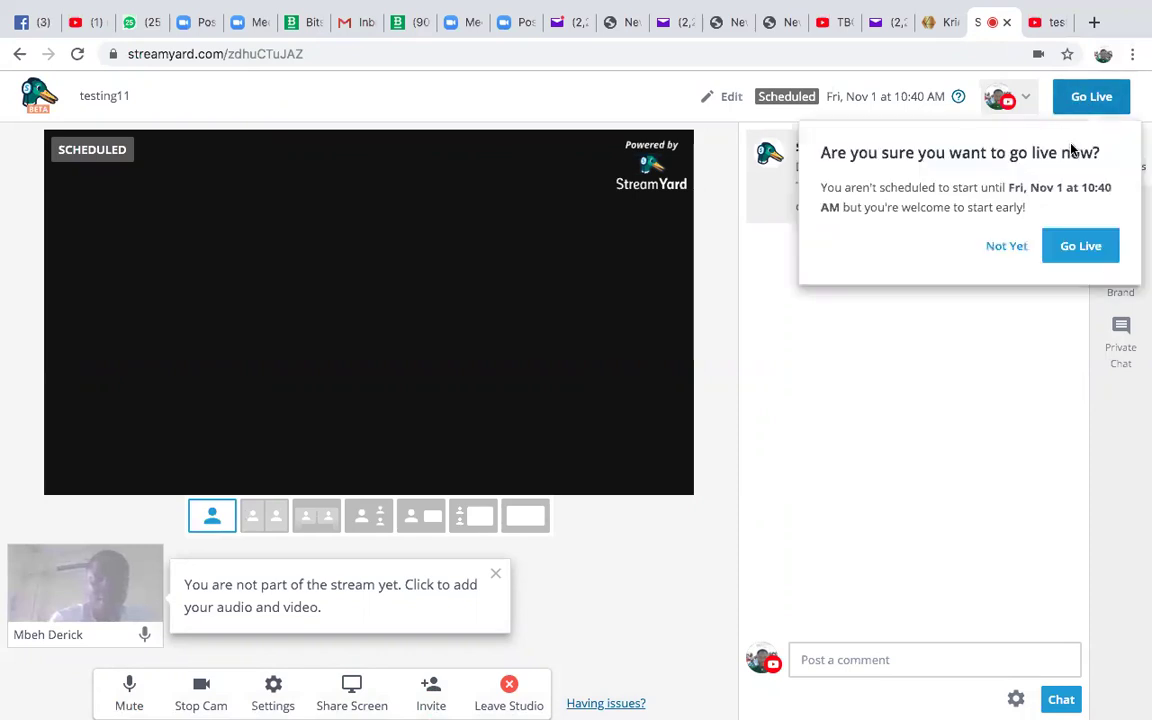
pyautogui.click(1076, 250)
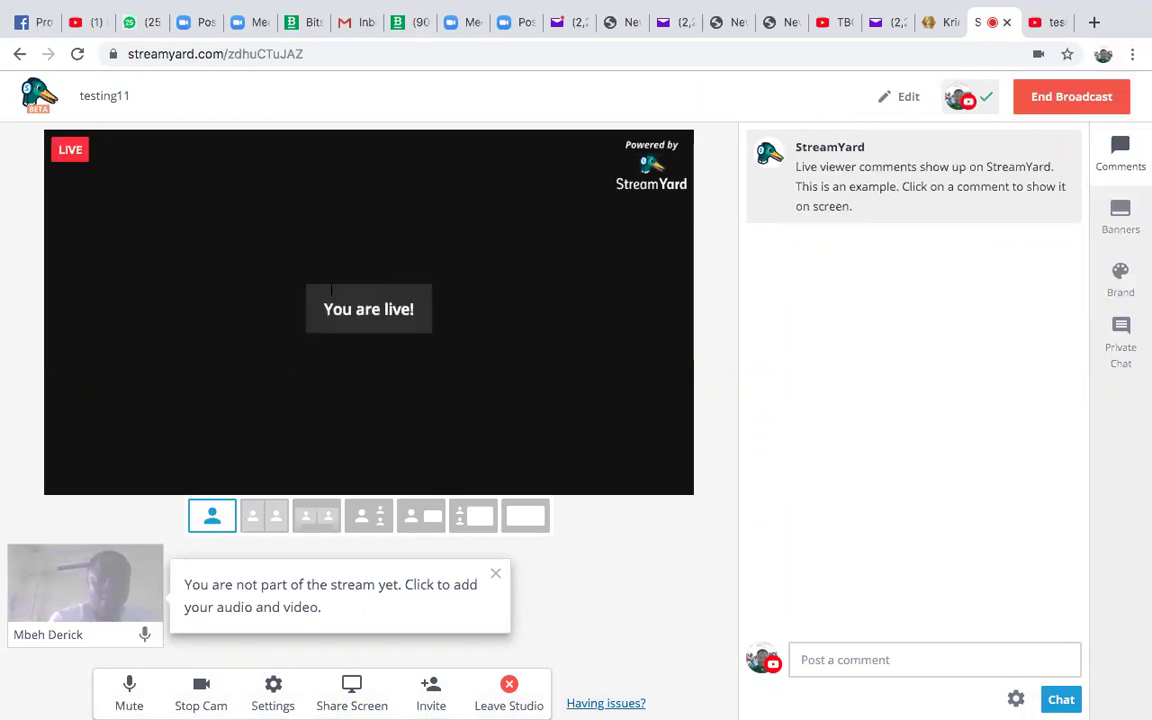
pyautogui.click(87, 582)
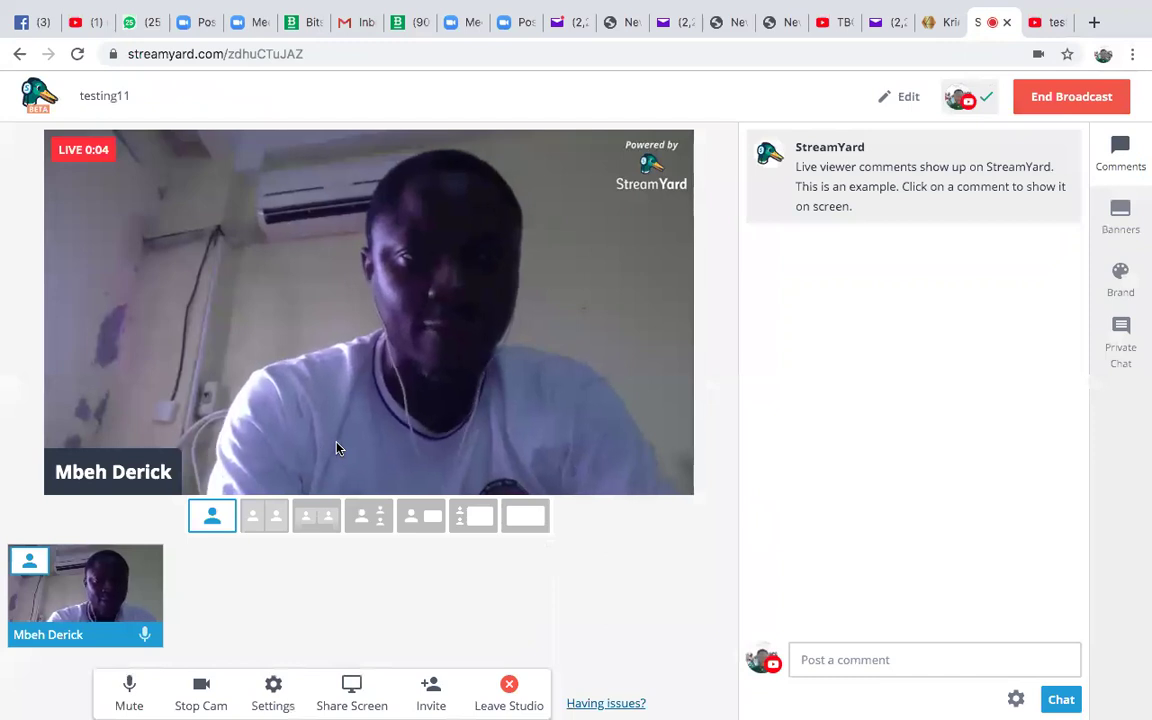
pyautogui.moveTo(737, 706)
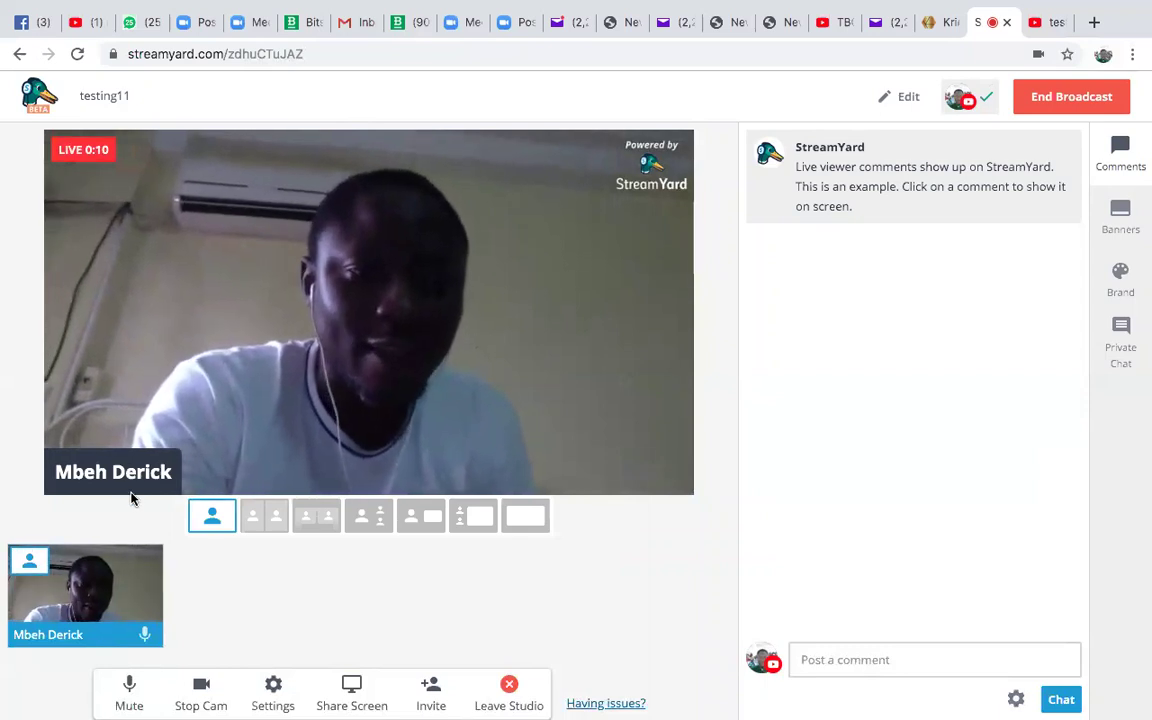
pyautogui.moveTo(1033, 153)
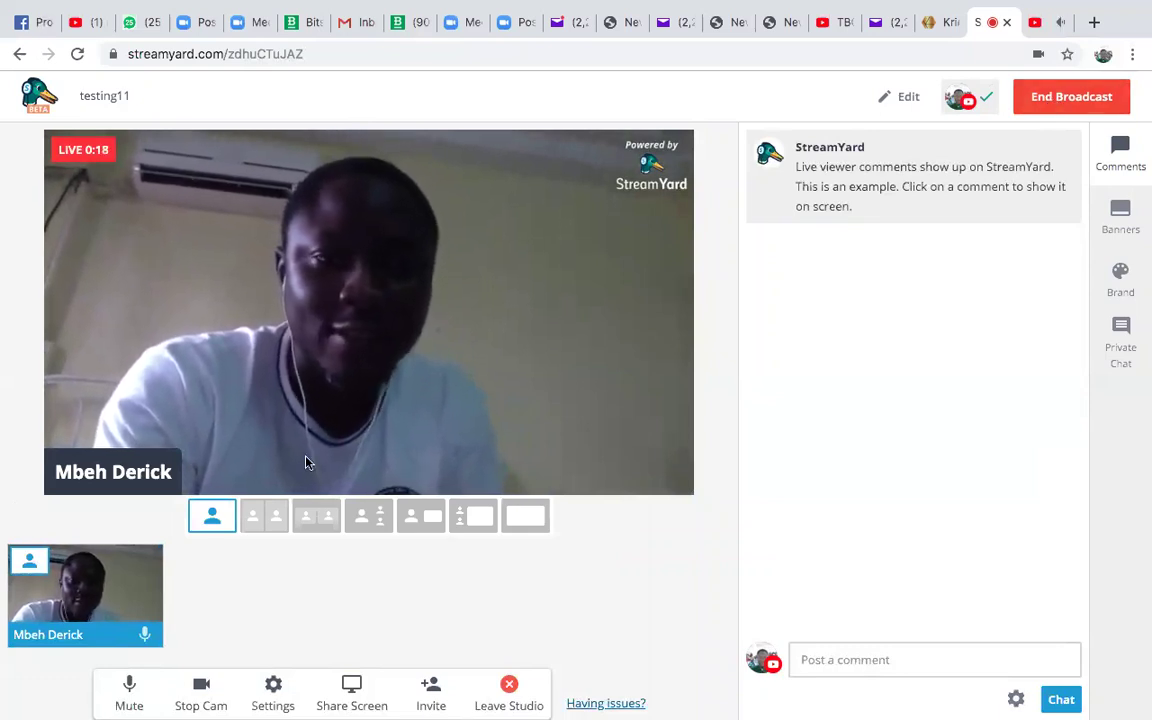
# - Share the entire screen in the broadcast, turning off the sharing tips, and check the live stream on its YouTube watch page
pyautogui.click(347, 695)
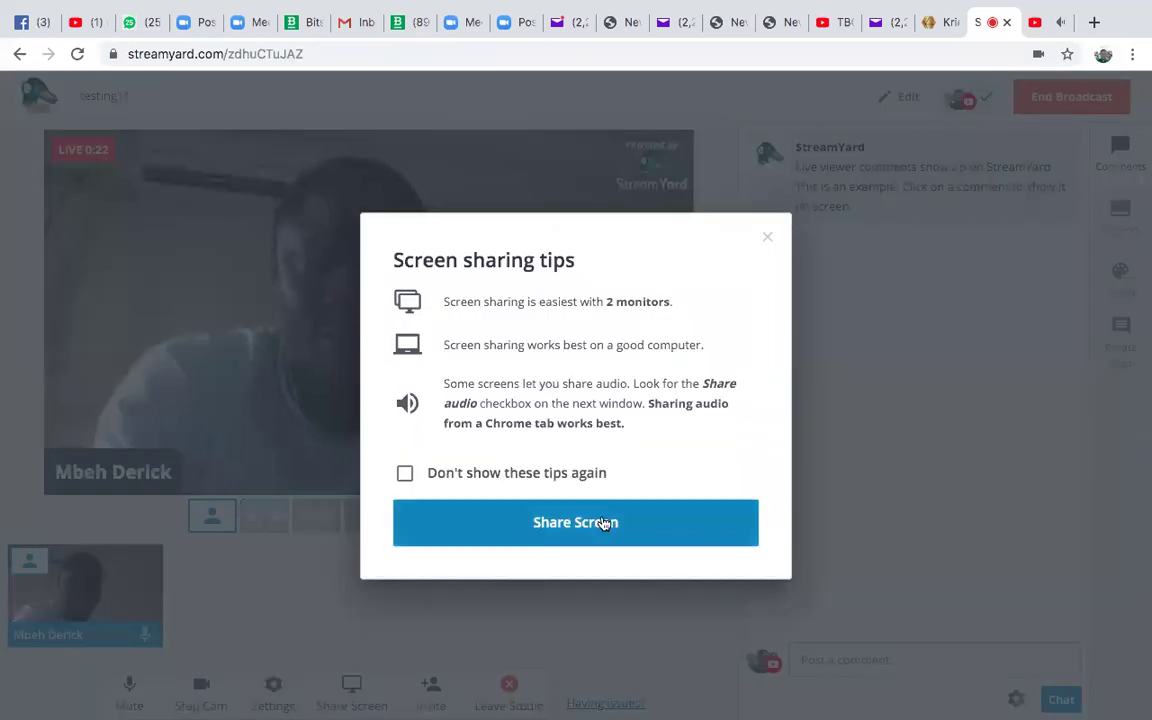
pyautogui.click(404, 474)
pyautogui.click(530, 522)
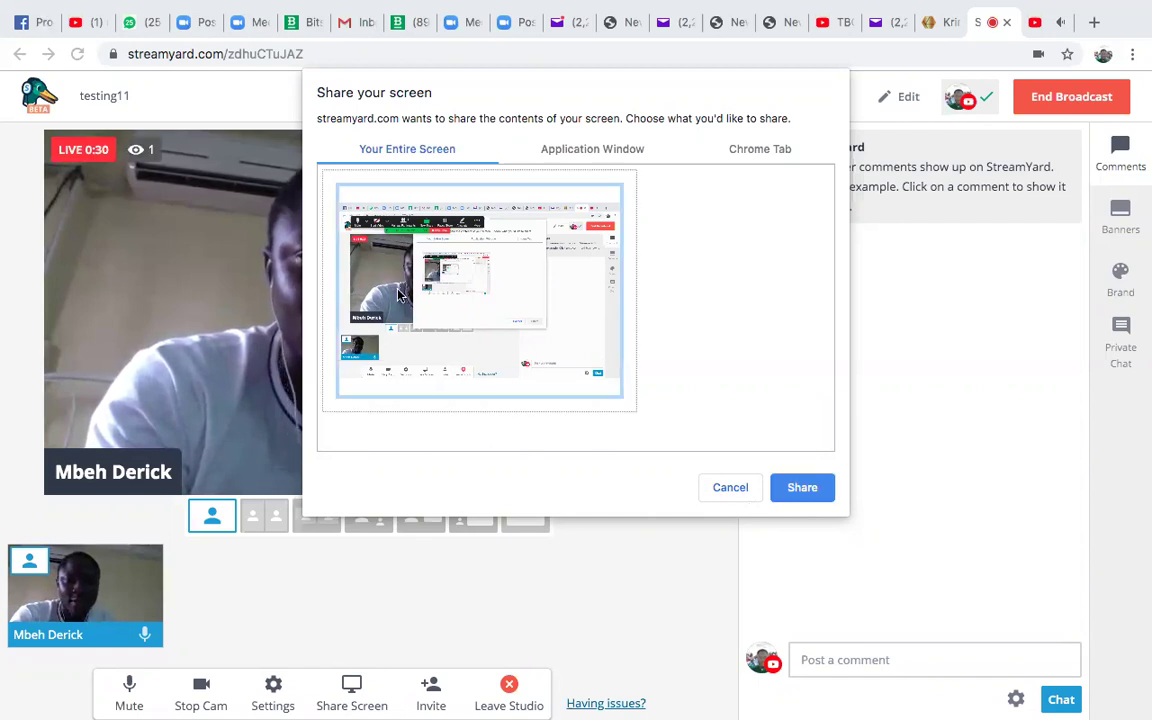
pyautogui.click(806, 487)
pyautogui.click(1035, 20)
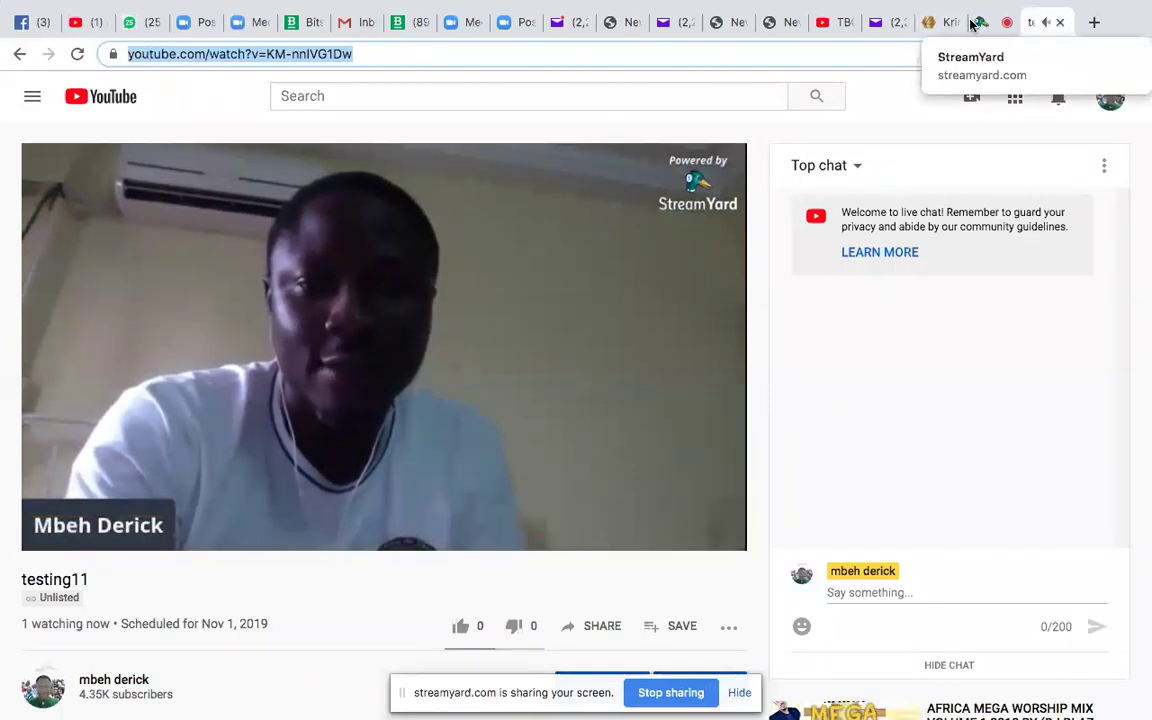
pyautogui.click(1007, 22)
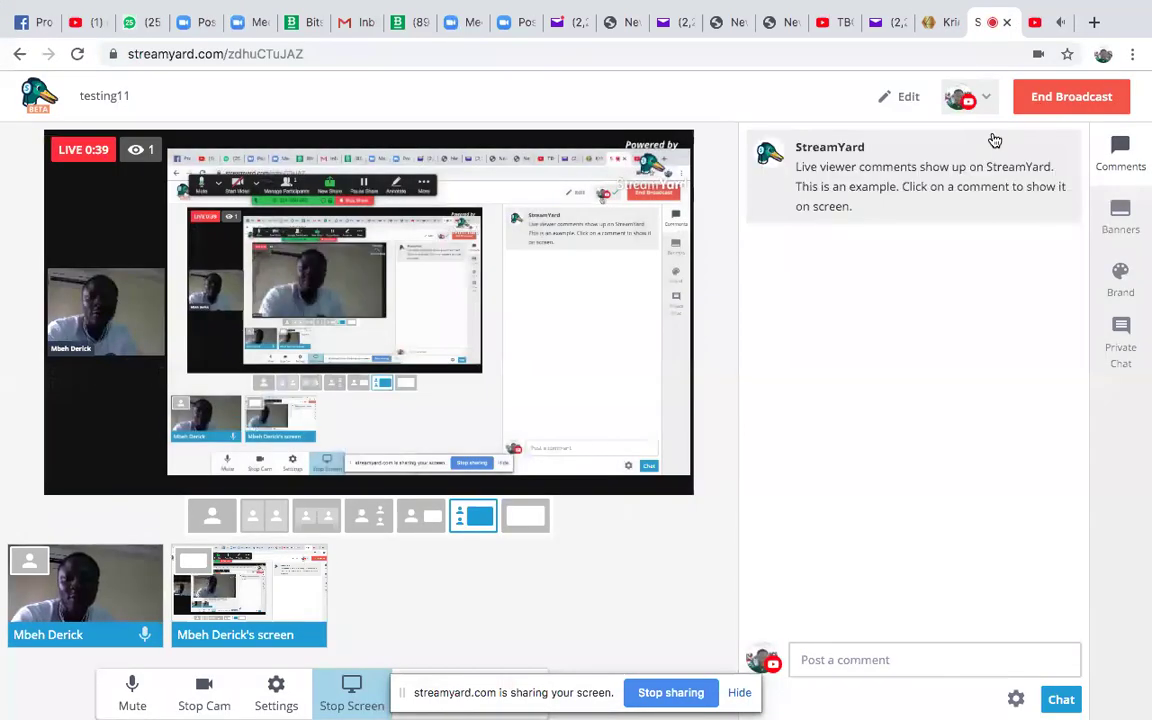
# - End the broadcast, rate it as Good without written feedback, and stop sharing the screen
pyautogui.click(1065, 97)
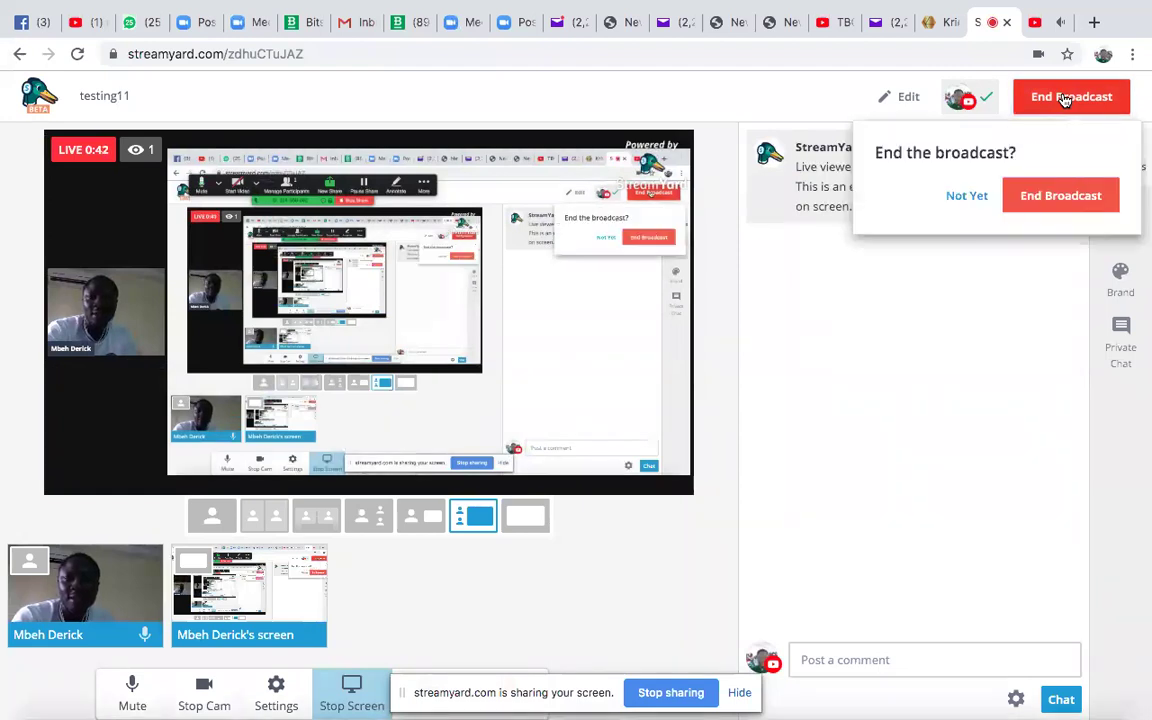
pyautogui.click(1044, 197)
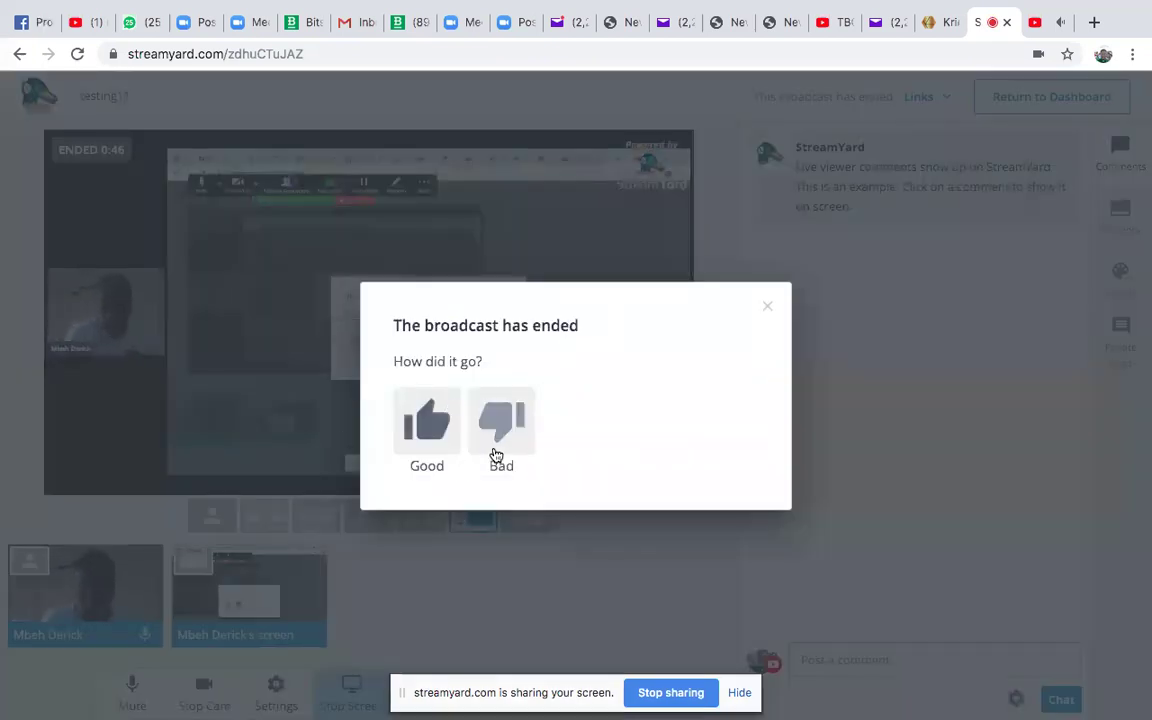
pyautogui.click(408, 440)
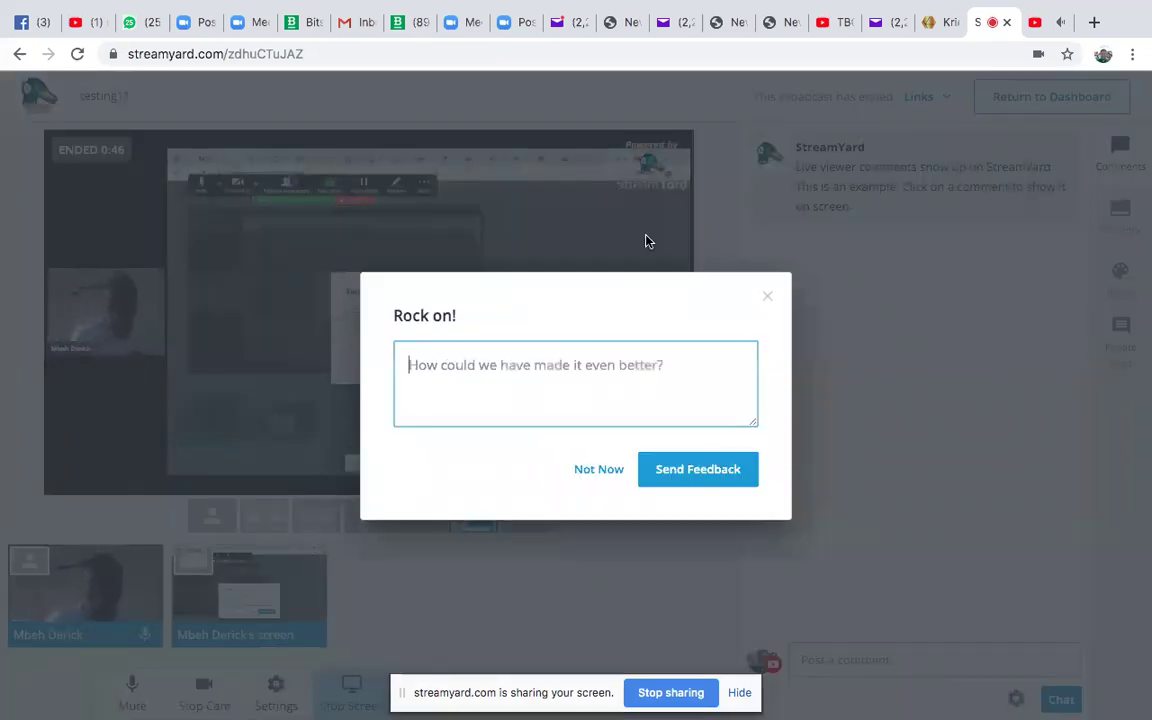
pyautogui.click(588, 470)
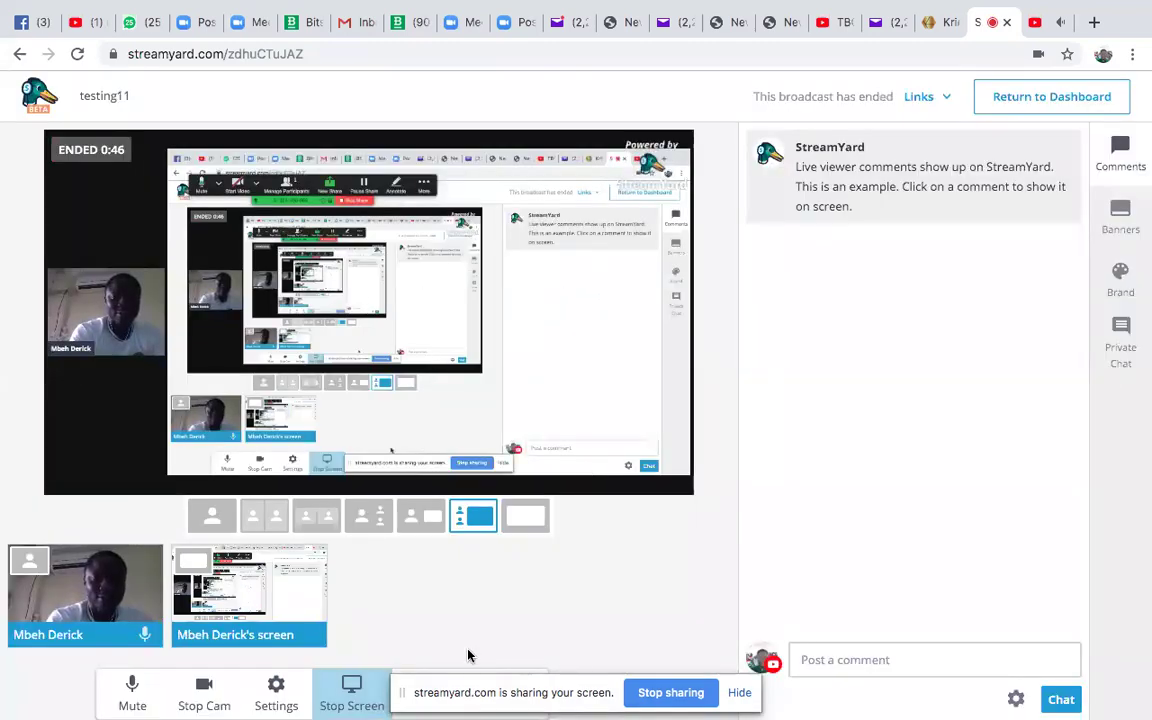
pyautogui.click(668, 693)
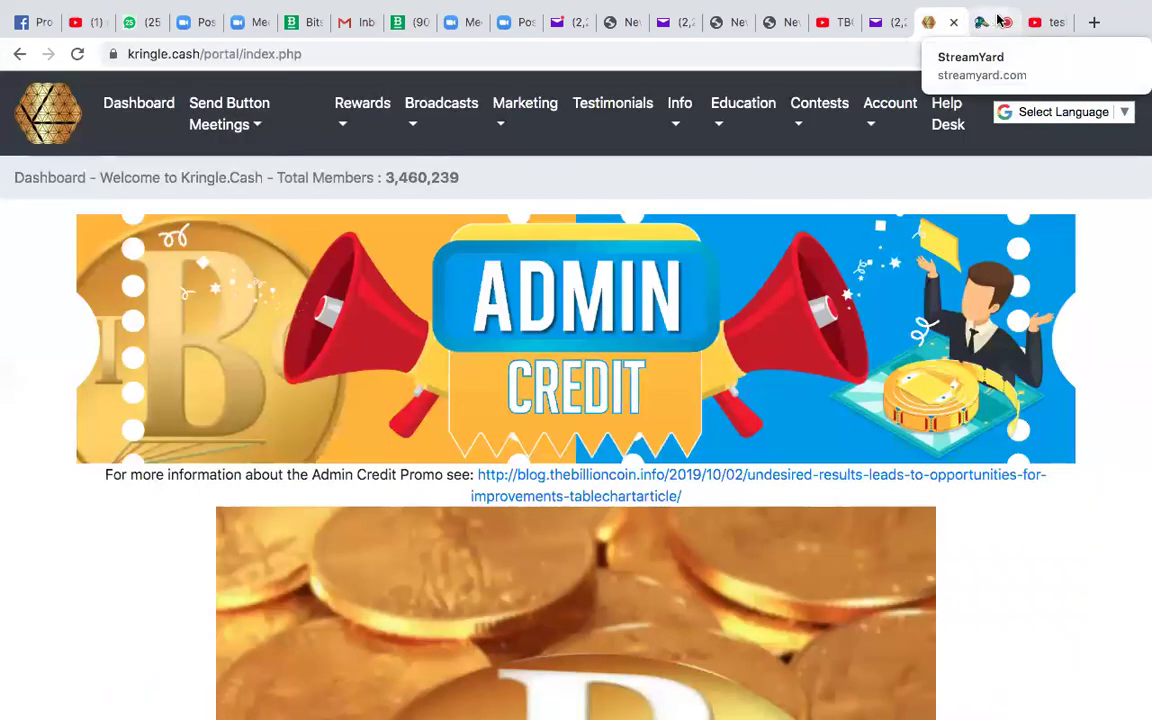
# - Copy the full web address of the testing11 video from its YouTube watch page
pyautogui.click(1040, 22)
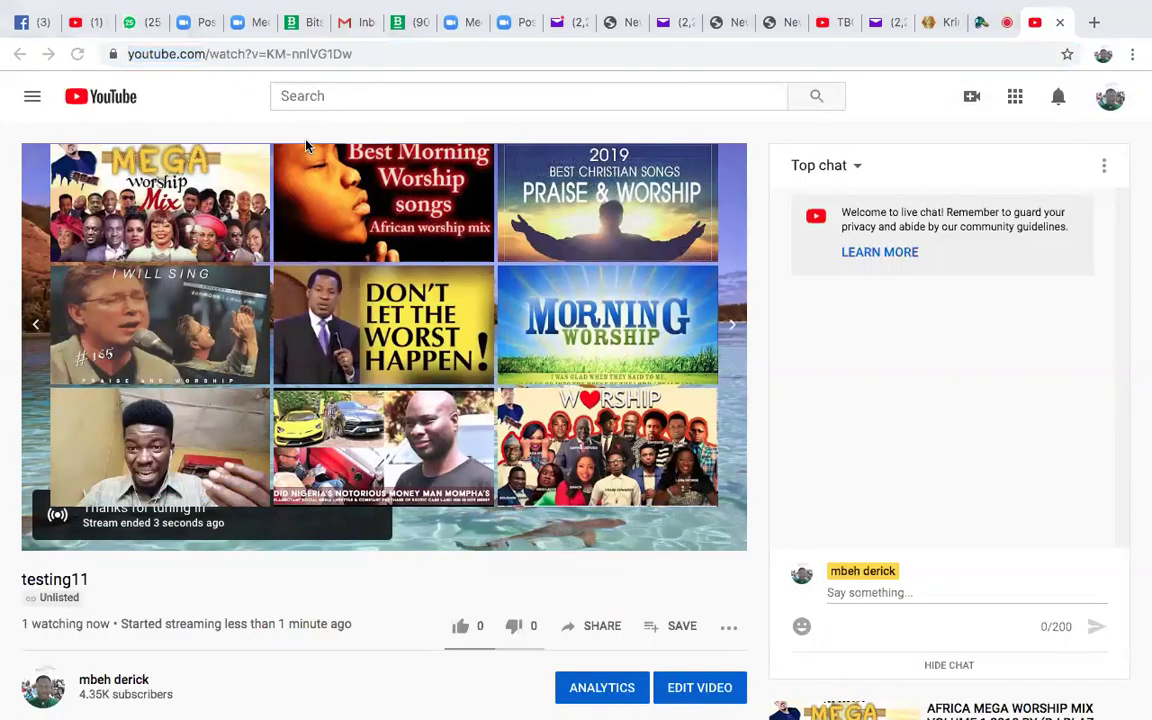
pyautogui.click(342, 54)
pyautogui.doubleClick(480, 54)
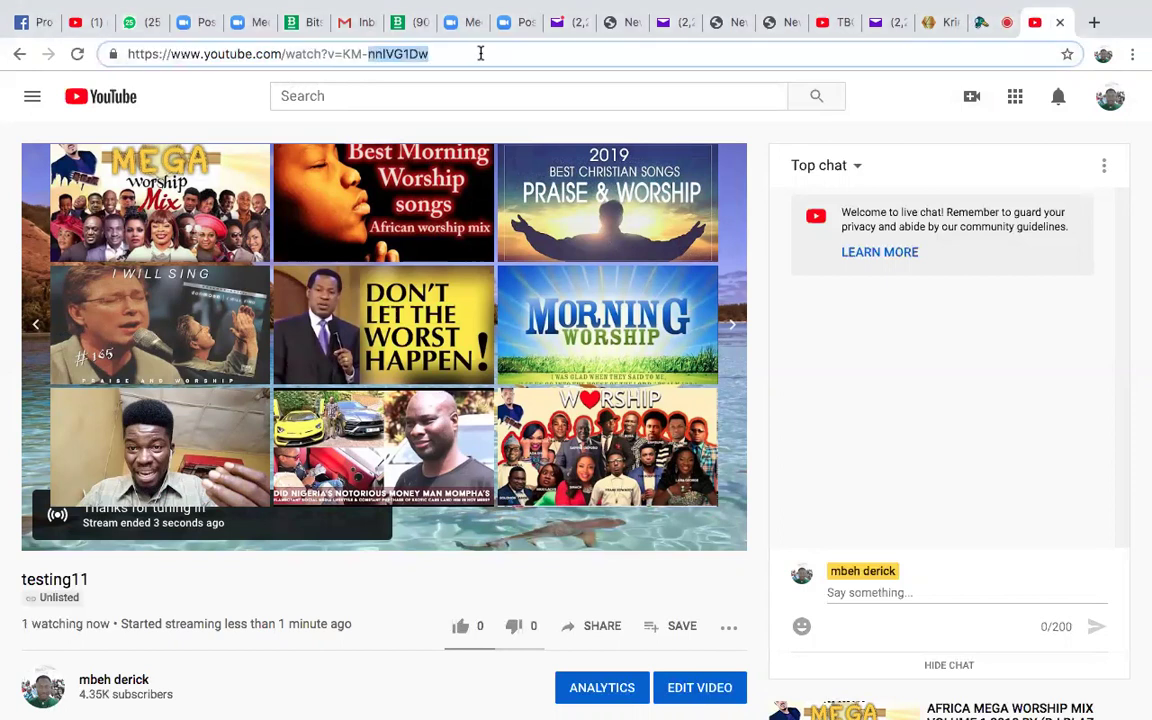
pyautogui.moveTo(396, 52); pyautogui.dragTo(122, 54)
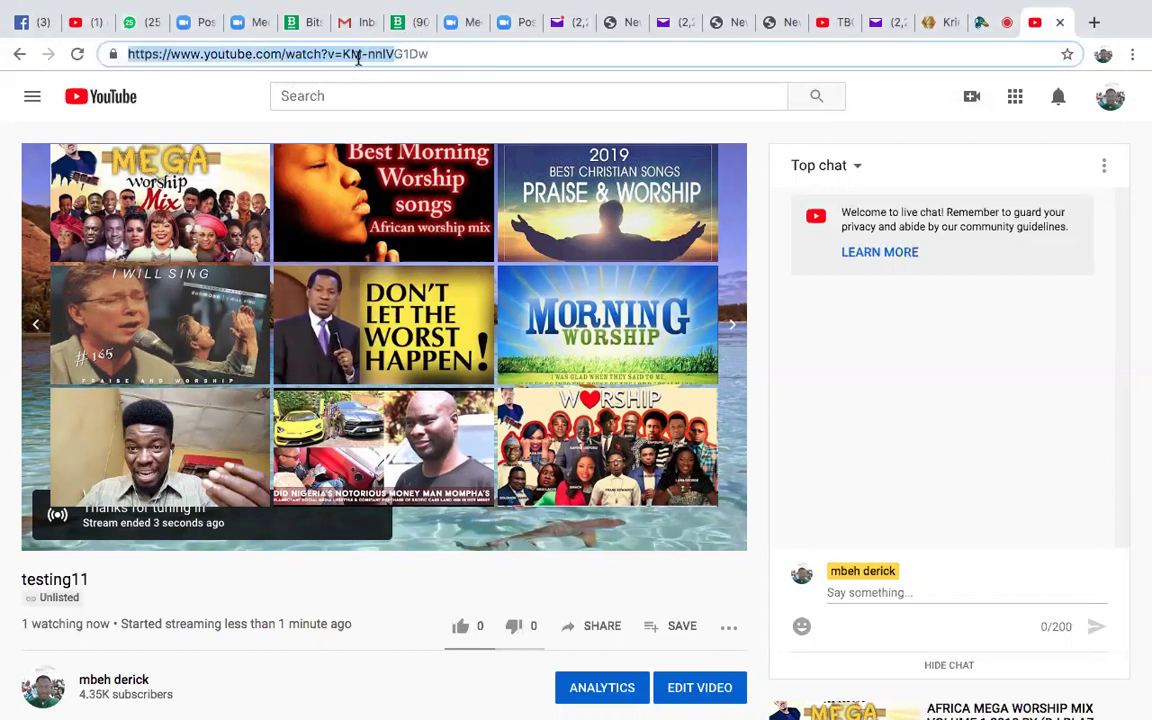
pyautogui.doubleClick(449, 49)
pyautogui.tripleClick(448, 49)
pyautogui.press('cmd+c')
pyautogui.rightClick(400, 52)
pyautogui.press('Escape')
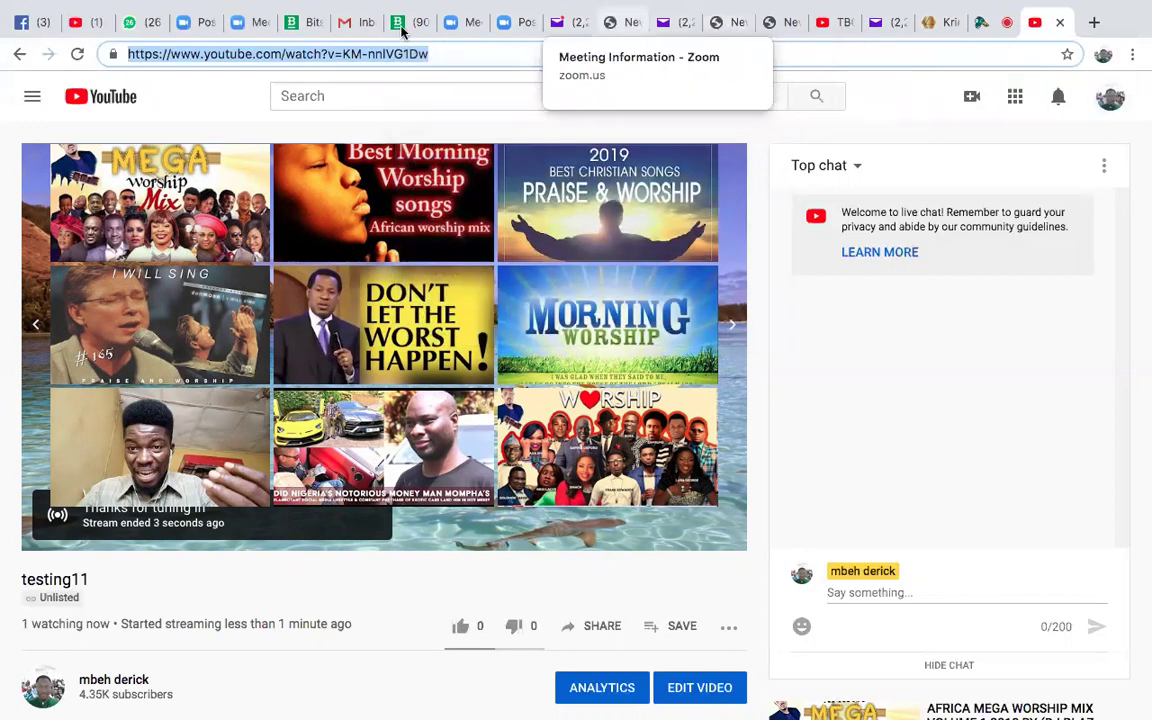
# - Switch to Kringle.Cash, open Tomorrow's Broadcast schedule, and set its time zone to Africa/Douala - (WAT)
pyautogui.click(935, 22)
pyautogui.moveTo(248, 113)
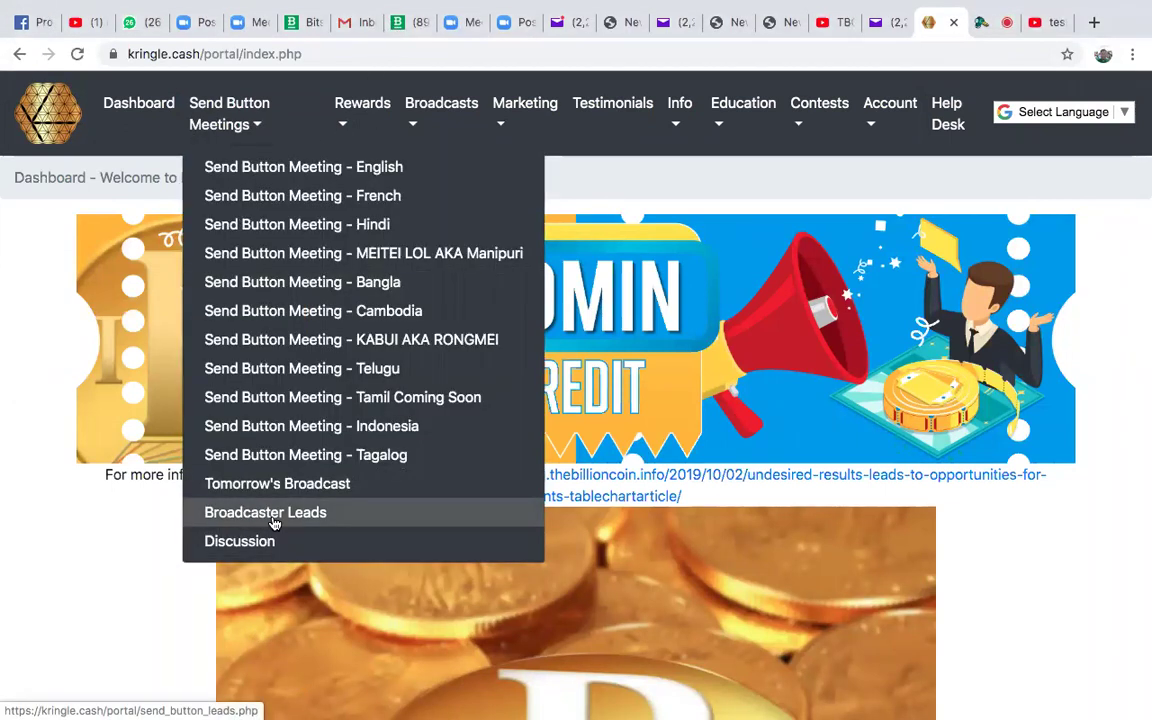
pyautogui.click(300, 485)
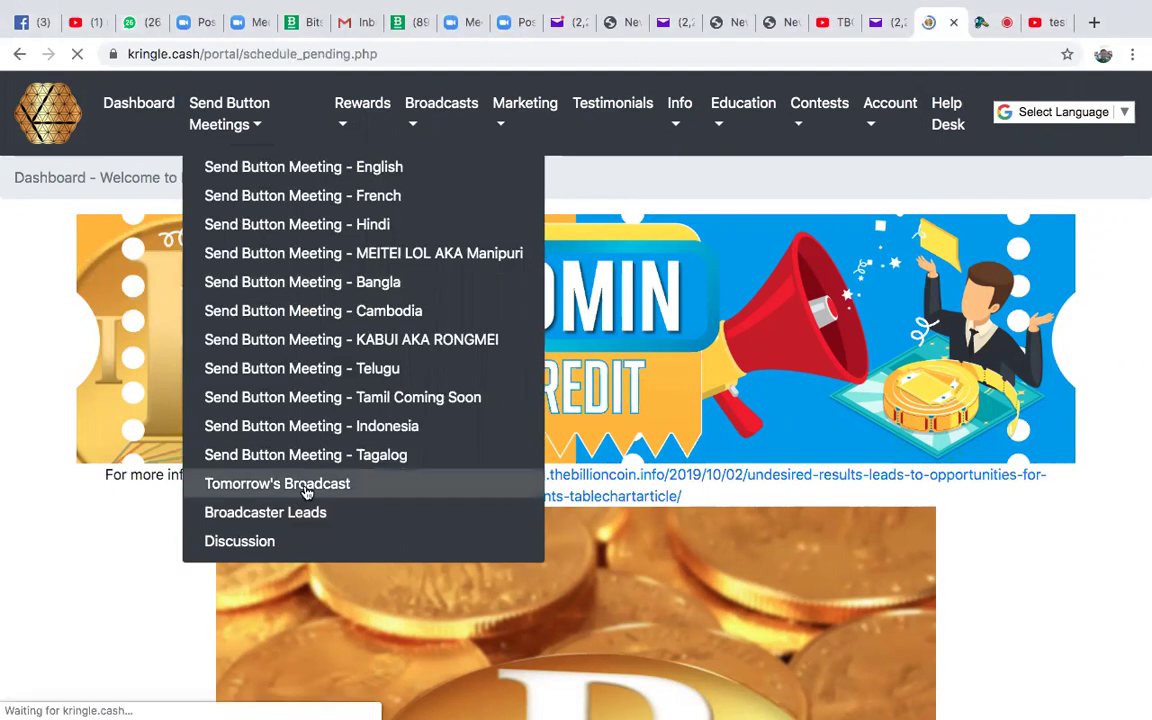
pyautogui.click(202, 356)
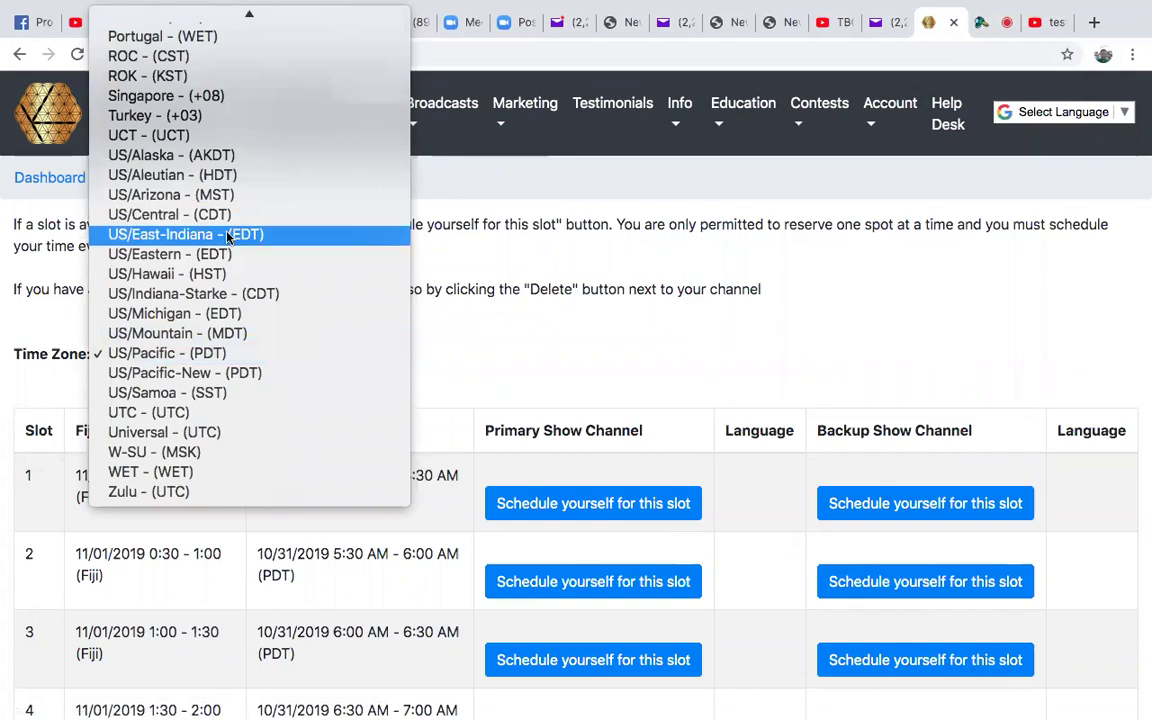
pyautogui.scroll(15, 225, 240)
pyautogui.scroll(20, 225, 243)
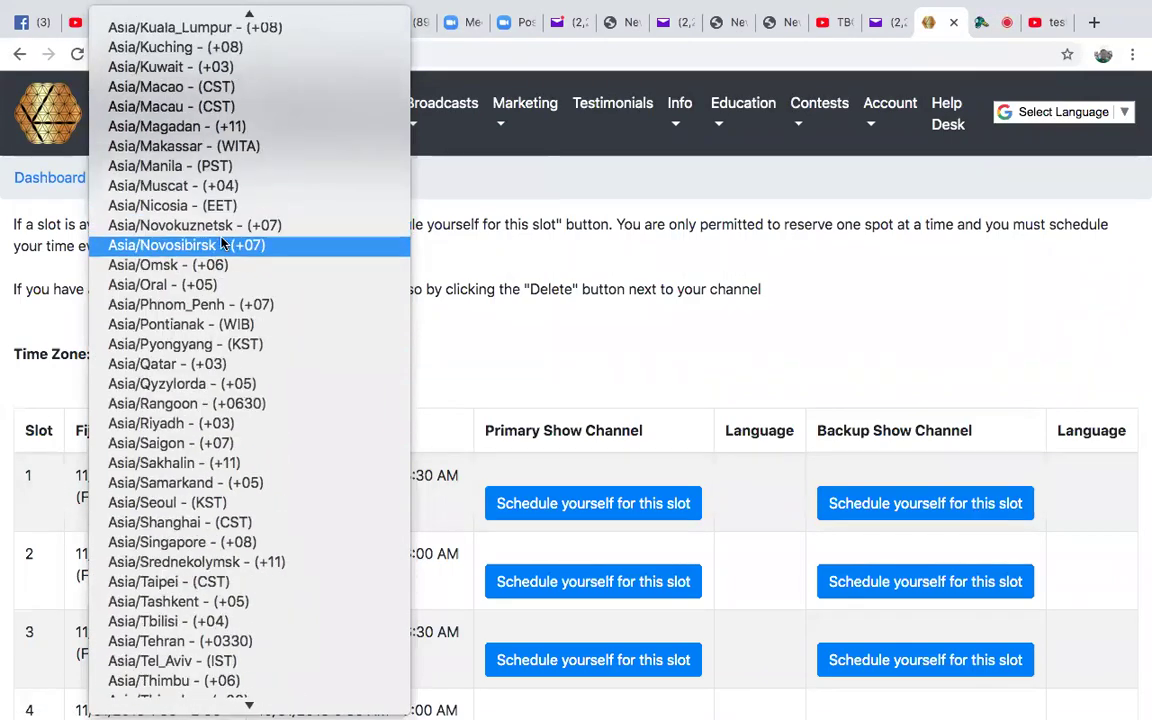
pyautogui.scroll(15, 225, 243)
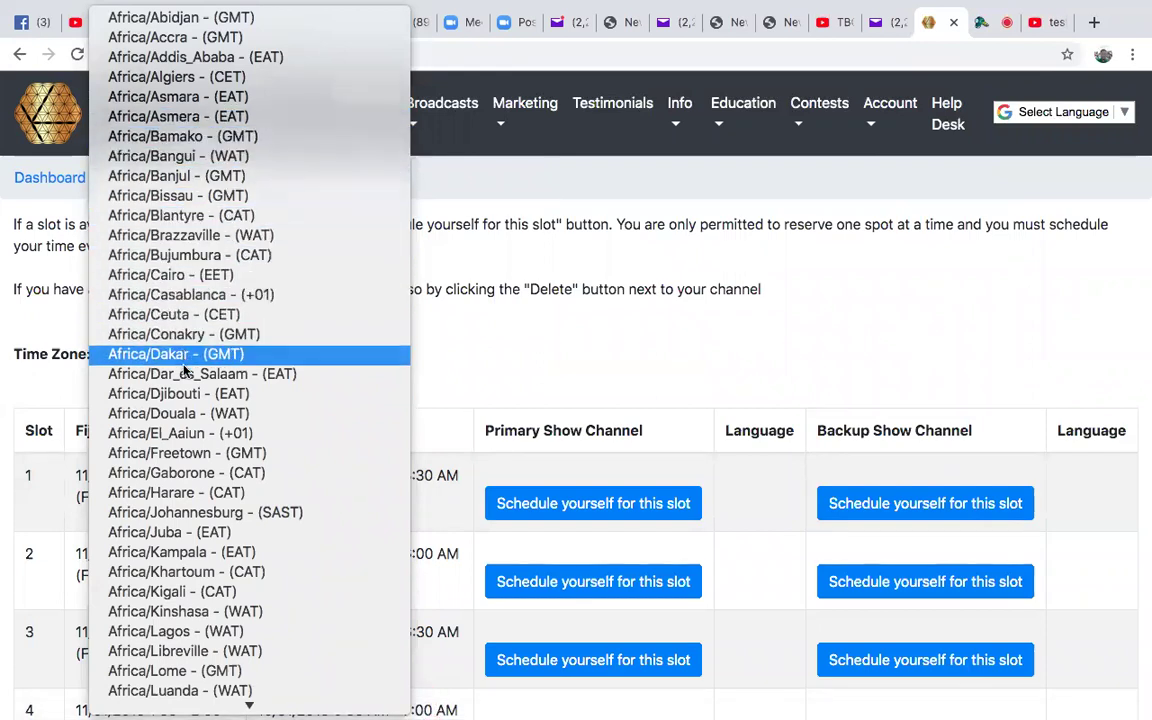
pyautogui.click(185, 412)
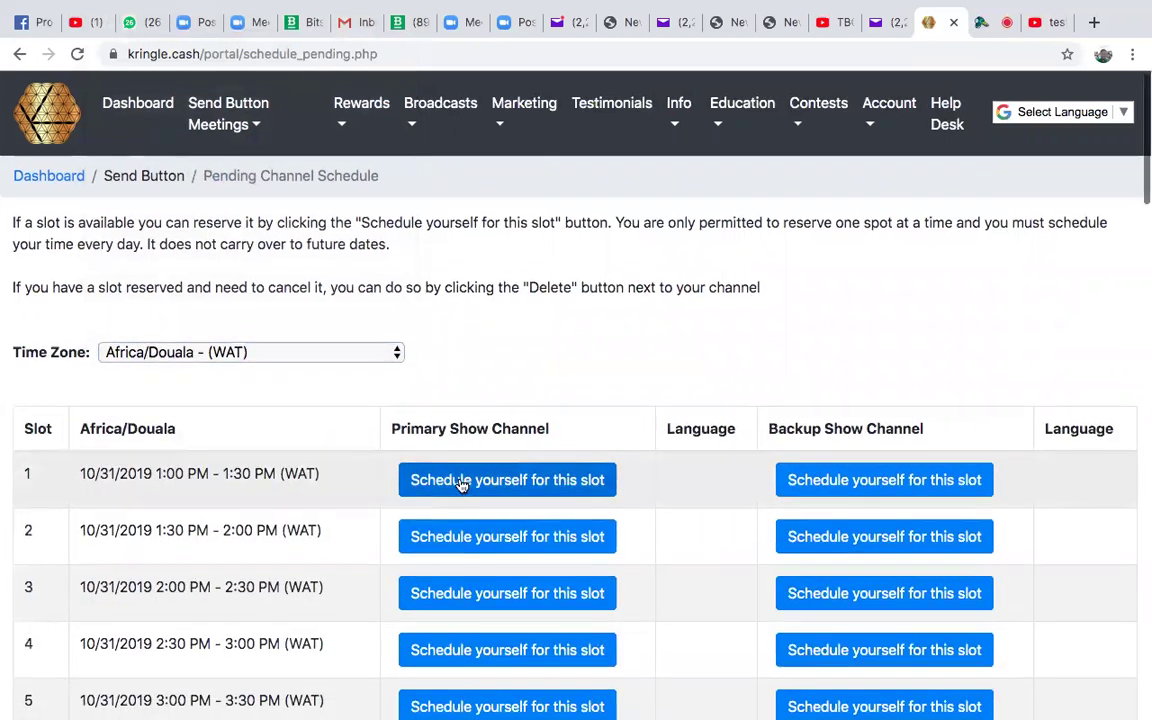
# - Try to reserve slot 1 as the primary show channel, and return to the pending channel schedule
pyautogui.click(463, 481)
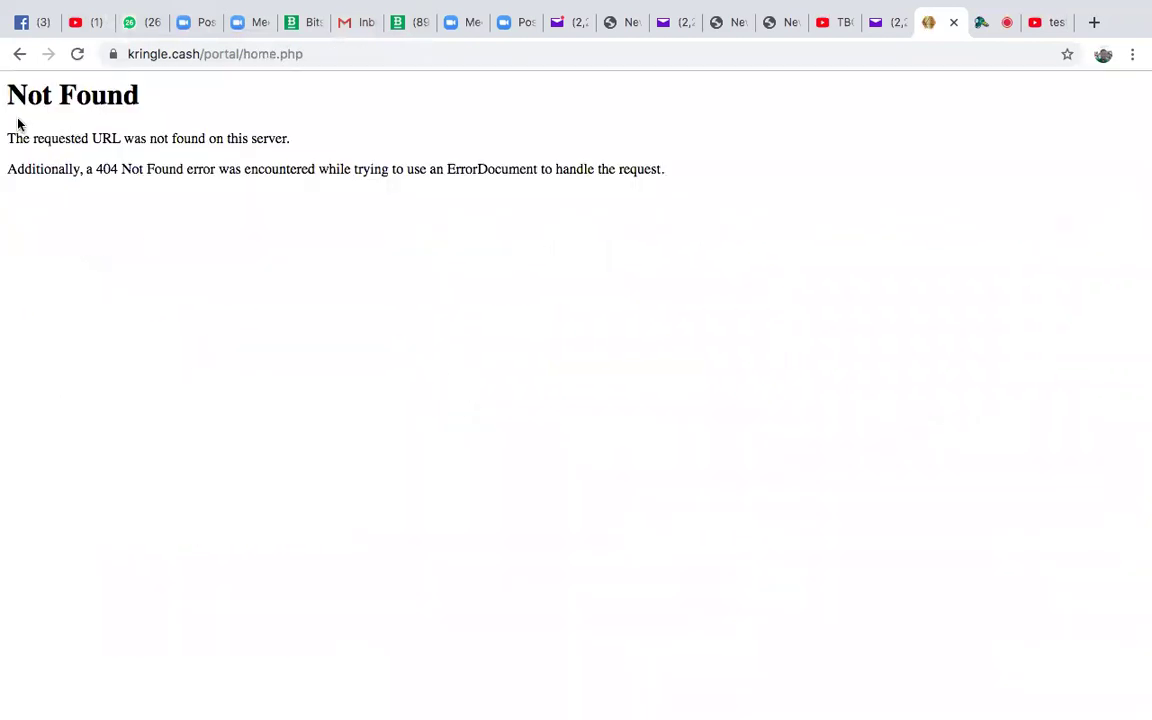
pyautogui.click(19, 54)
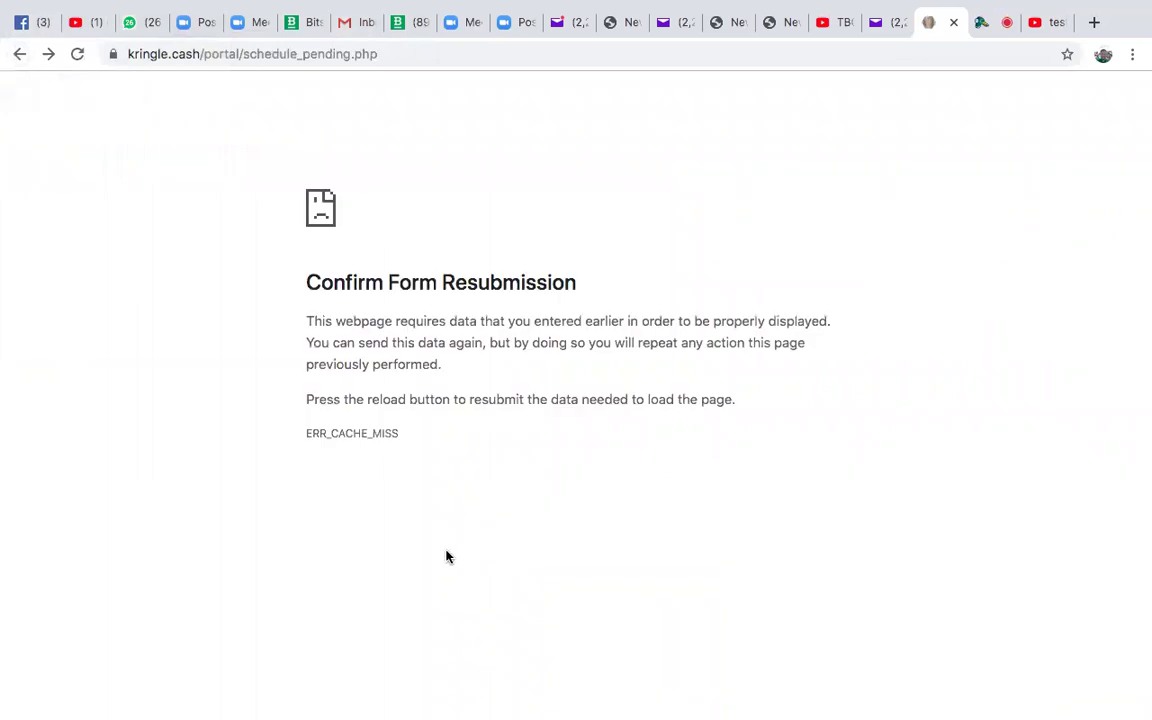
pyautogui.click(21, 54)
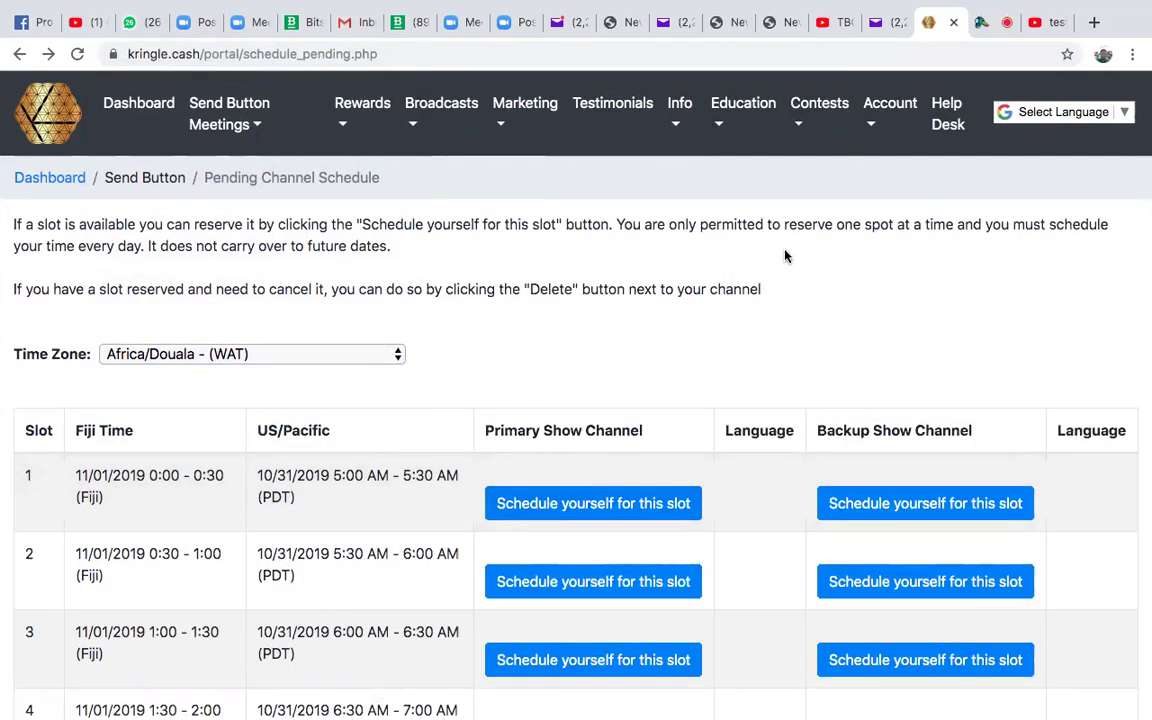
# - Open the Broadcaster Rewards page and start adding a new broadcast for review
pyautogui.moveTo(875, 119)
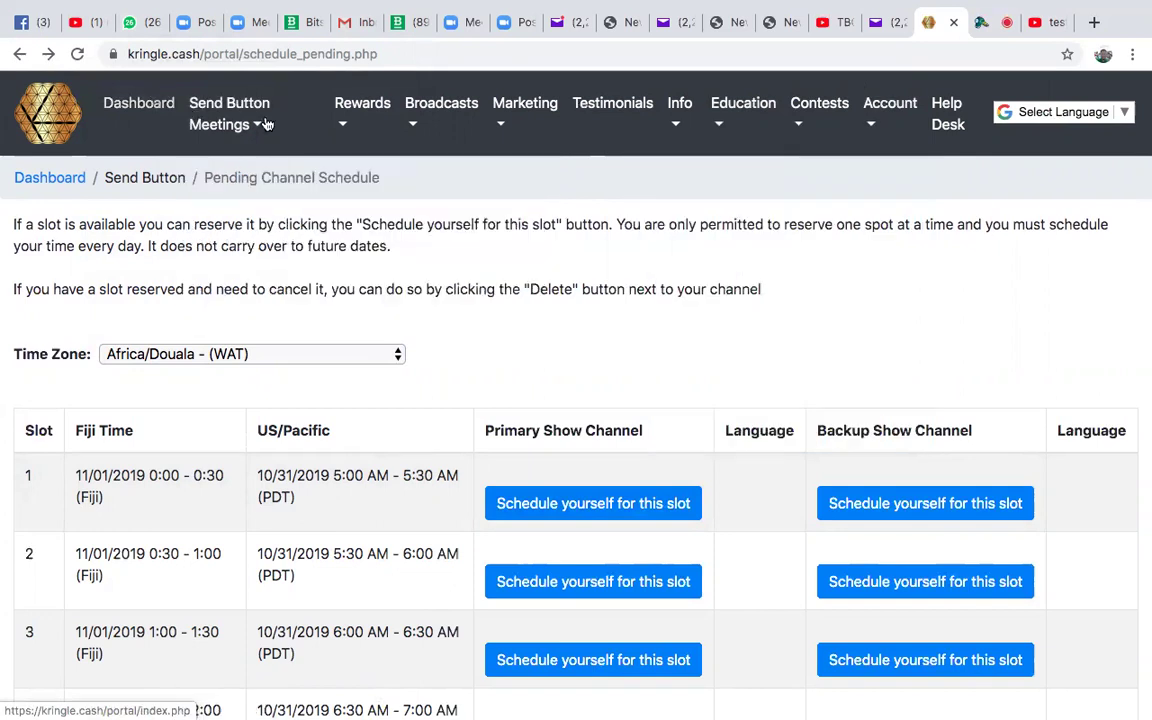
pyautogui.moveTo(393, 138)
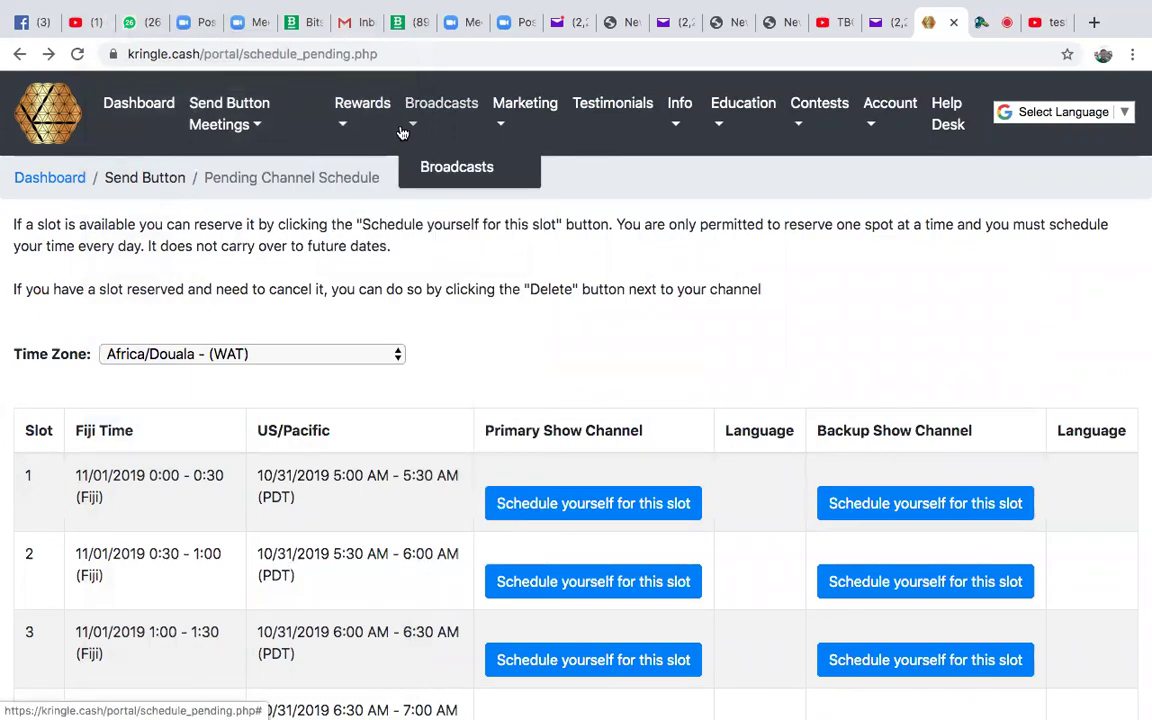
pyautogui.moveTo(355, 139)
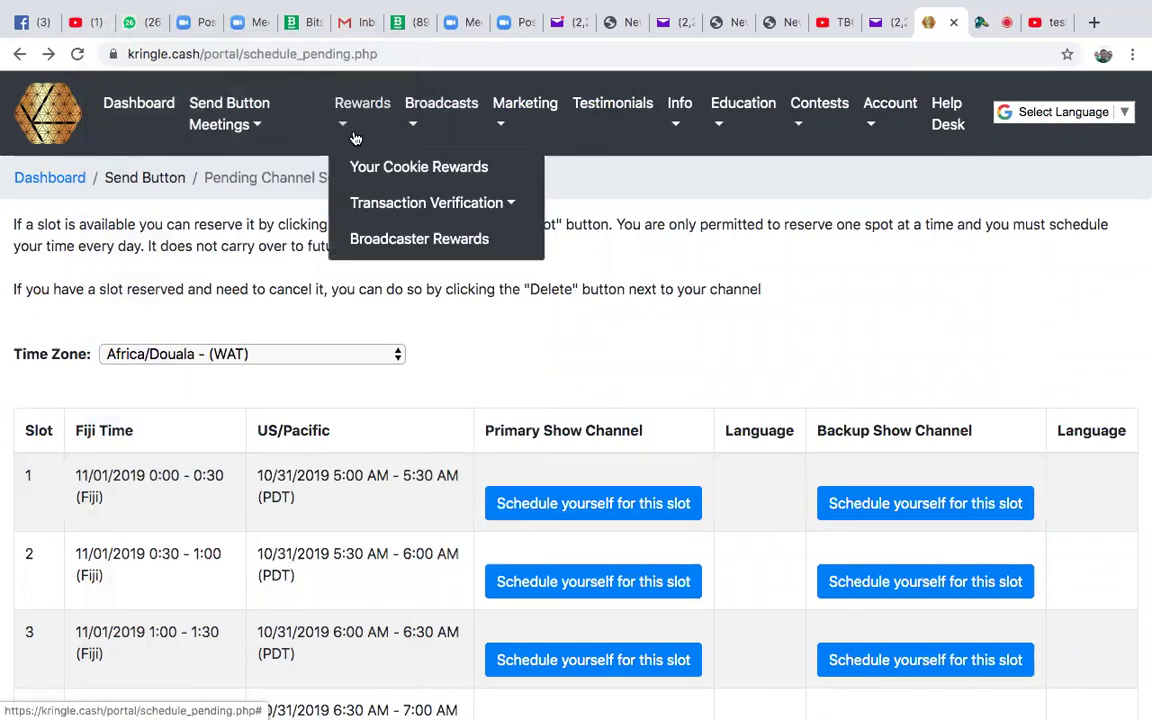
pyautogui.click(430, 240)
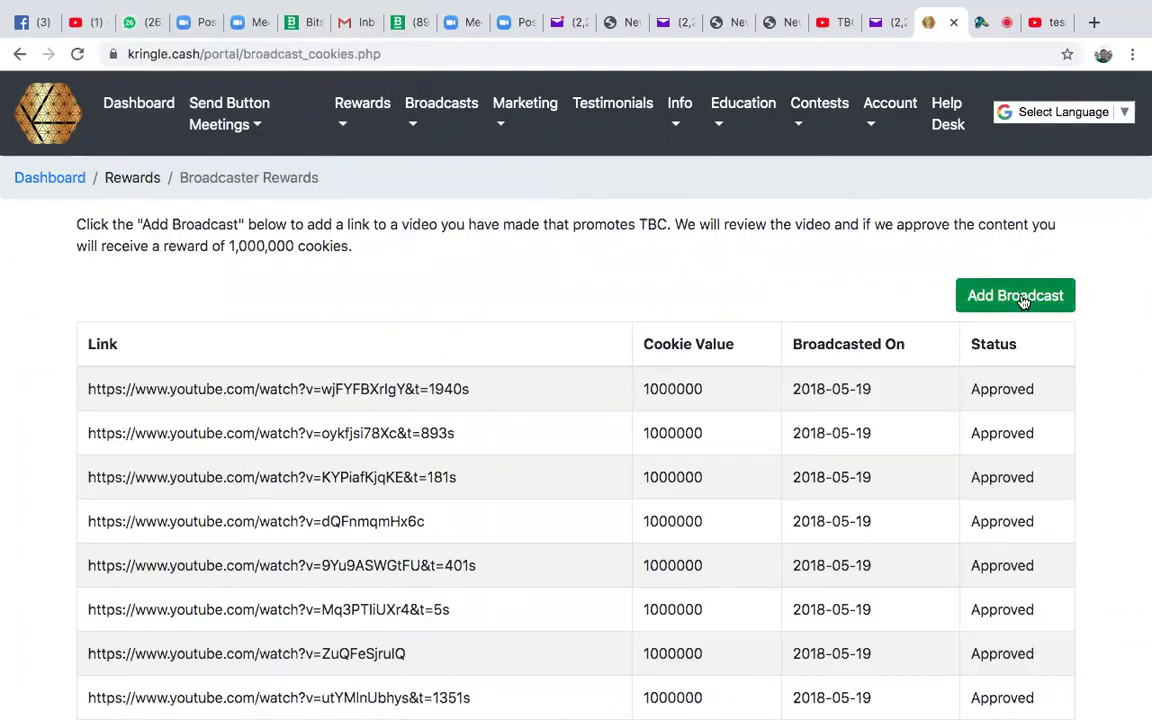
pyautogui.click(1020, 298)
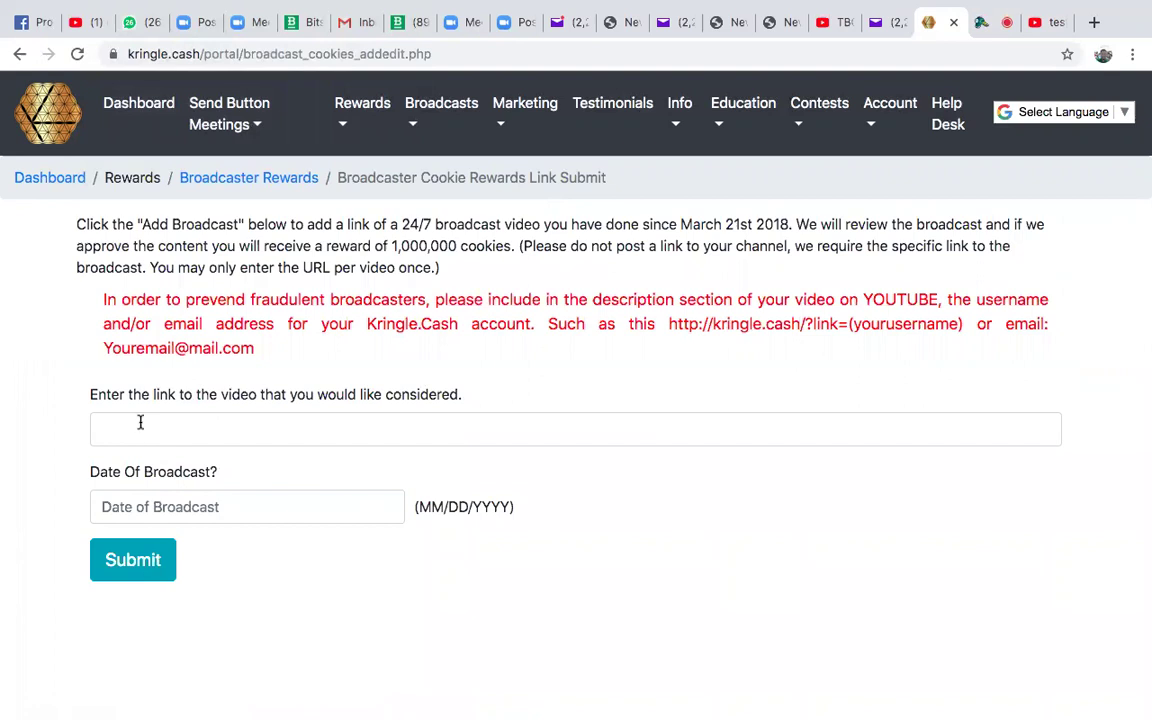
# - Paste the copied testing11 YouTube address as the video link for review, and bring up the calendar for the date of broadcast
pyautogui.click(133, 426)
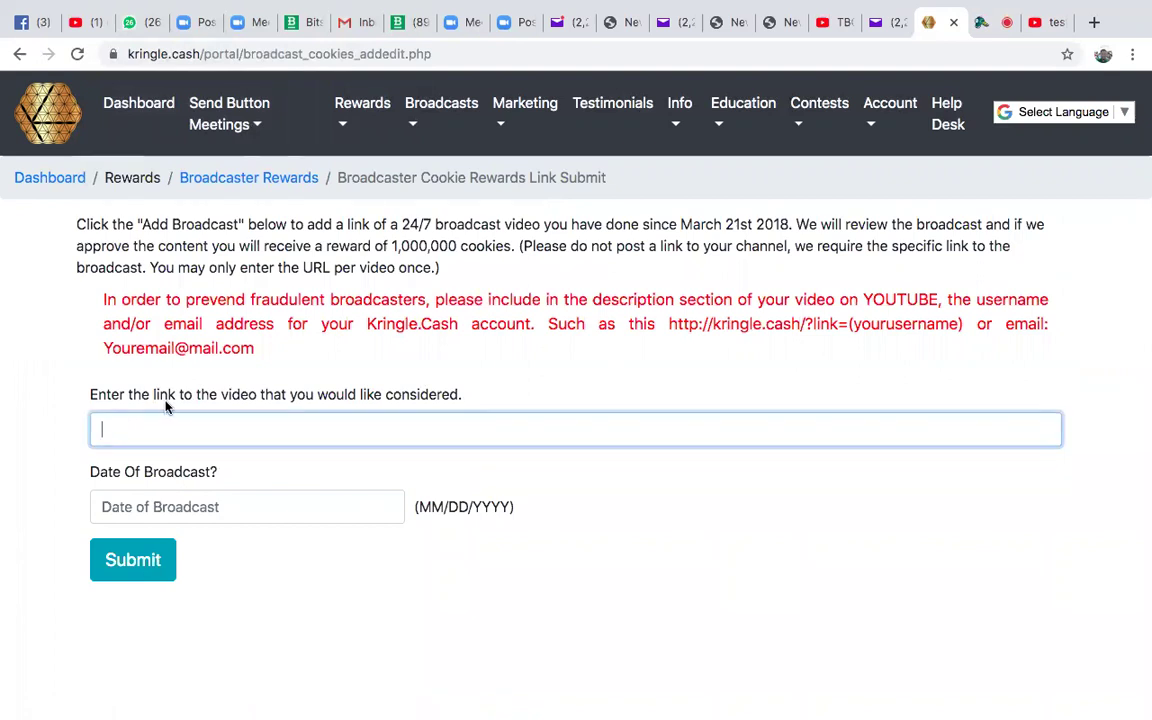
pyautogui.rightClick(128, 434)
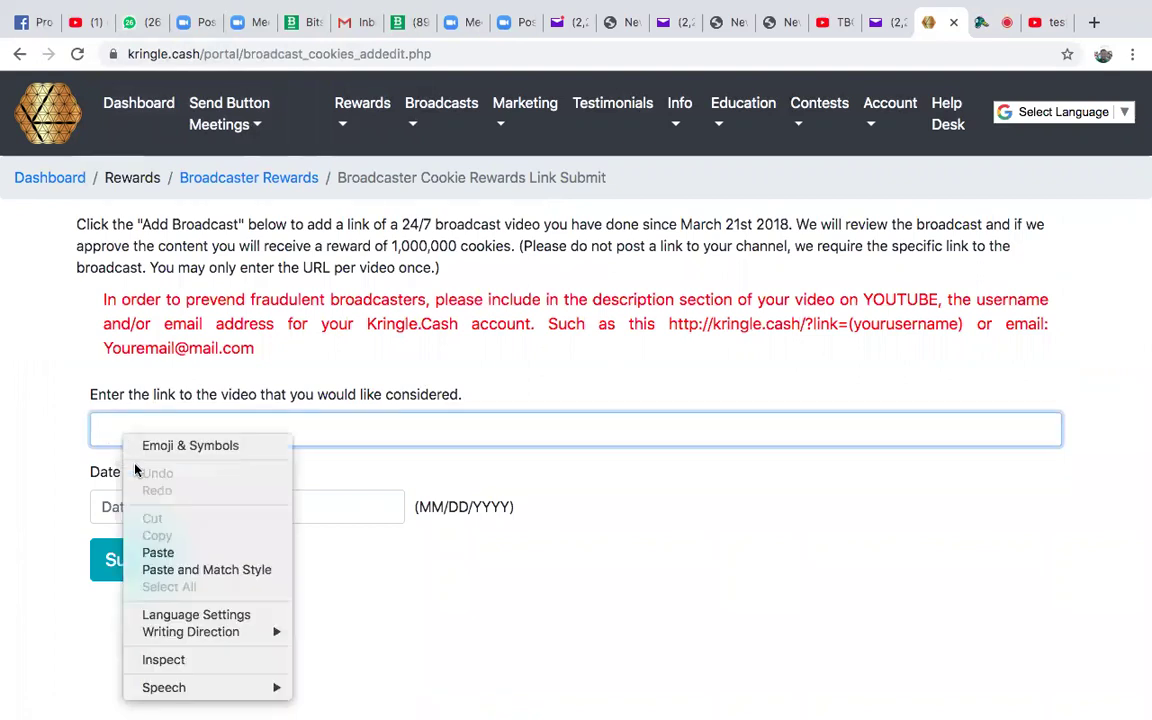
pyautogui.click(178, 550)
pyautogui.click(192, 507)
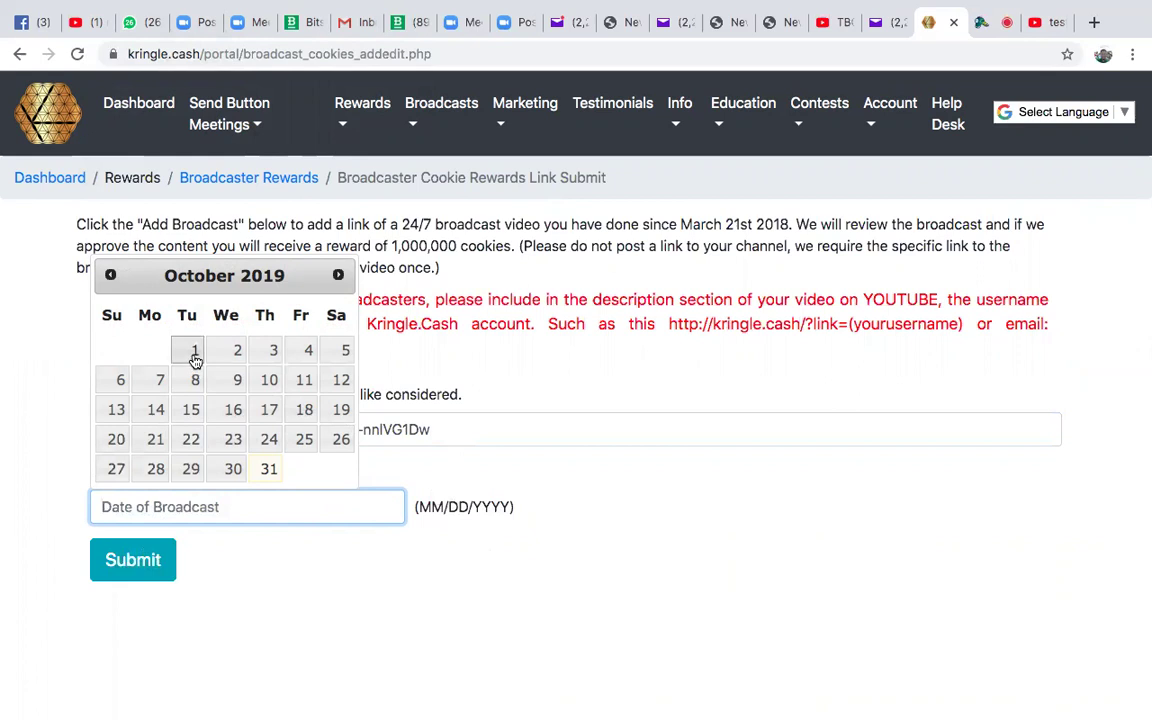
pyautogui.click(270, 573)
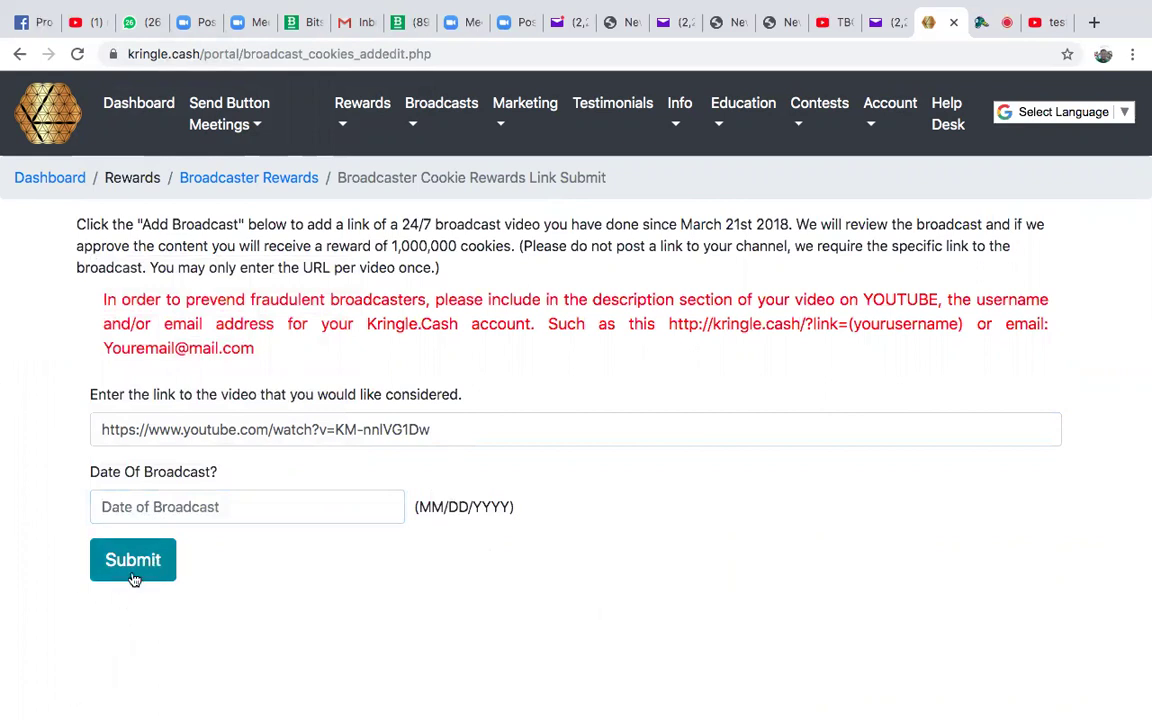
# - Leave the submission form without submitting, return to the Broadcaster Rewards list, and examine the earlier broadcasts' cookie values, dates and approval statuses
pyautogui.click(722, 104)
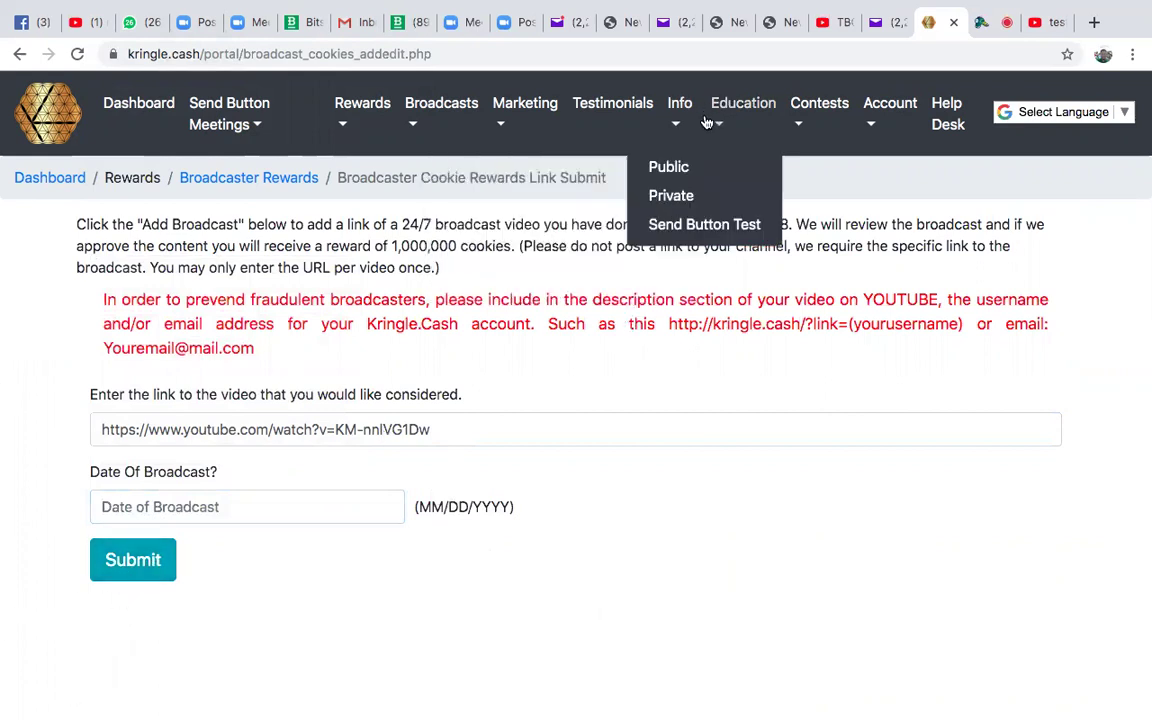
pyautogui.click(679, 108)
pyautogui.click(20, 54)
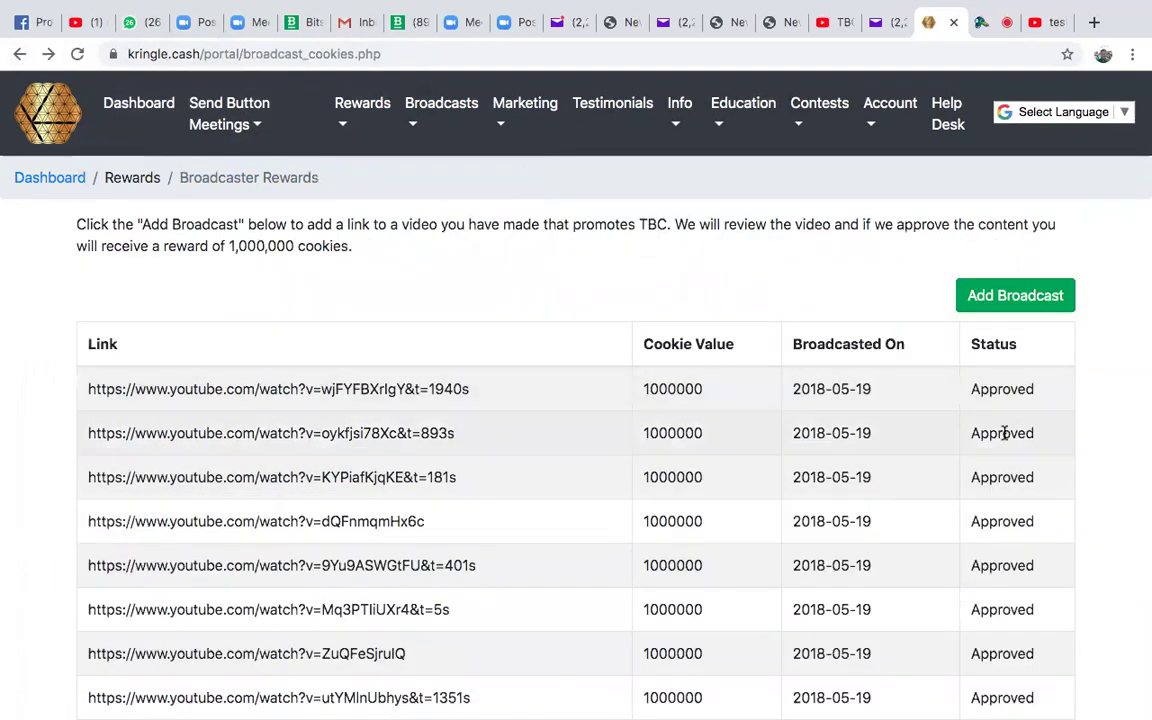
pyautogui.scroll(-2, 977, 595)
pyautogui.scroll(-18, 977, 595)
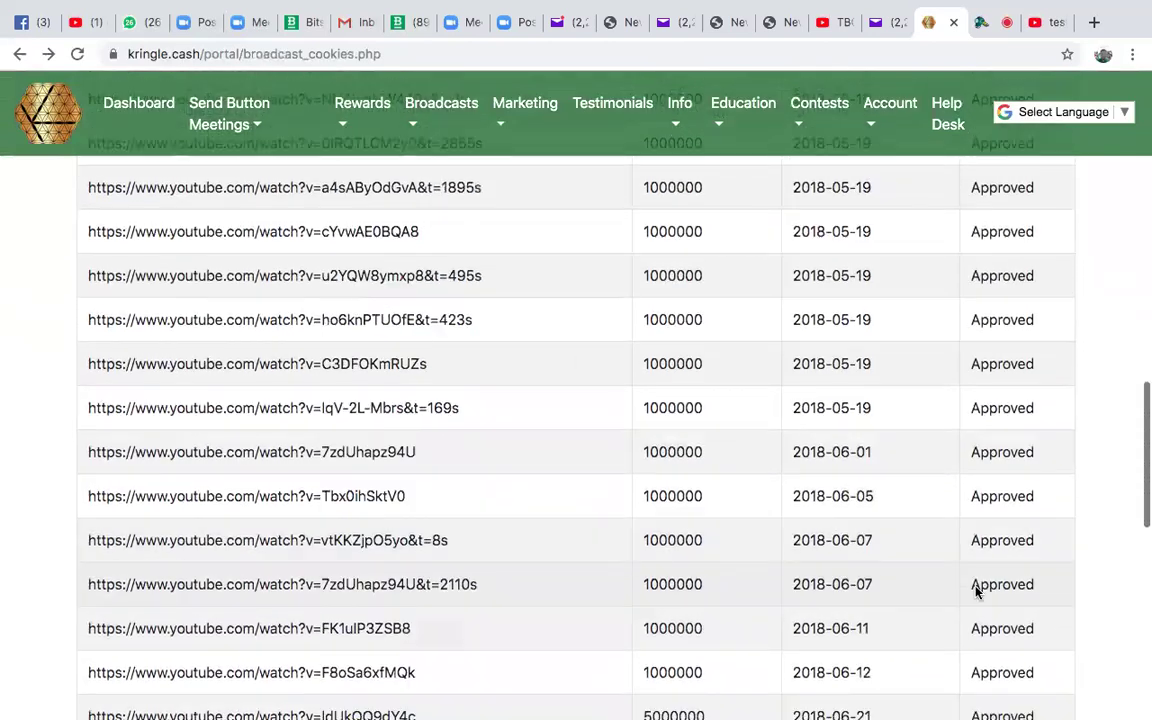
pyautogui.scroll(-3, 975, 590)
pyautogui.scroll(20, 975, 590)
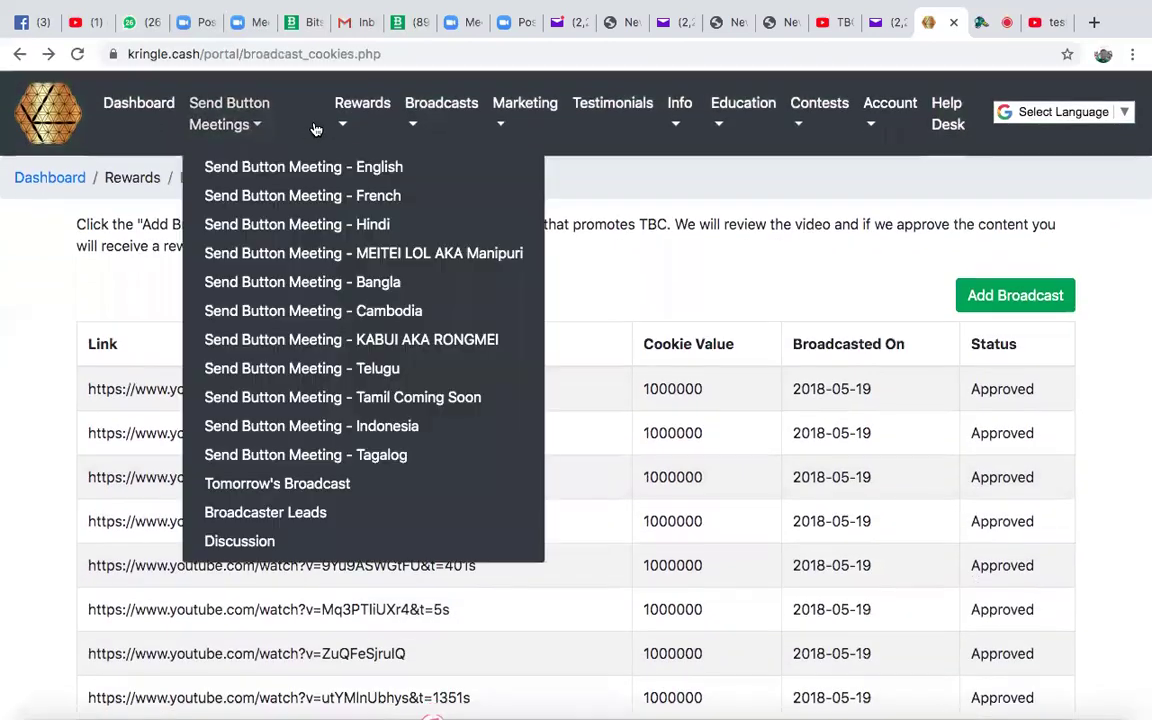
# - Open the Your Cookie Rewards page to view the account's cookie rewards
pyautogui.moveTo(350, 108)
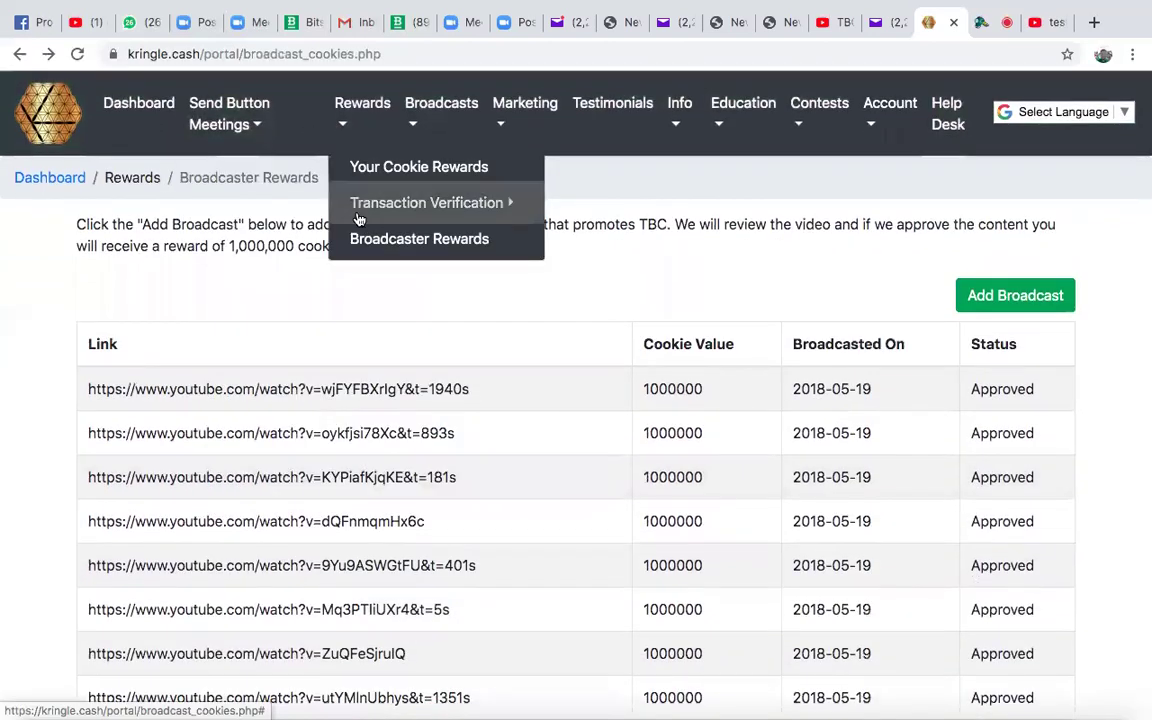
pyautogui.click(360, 170)
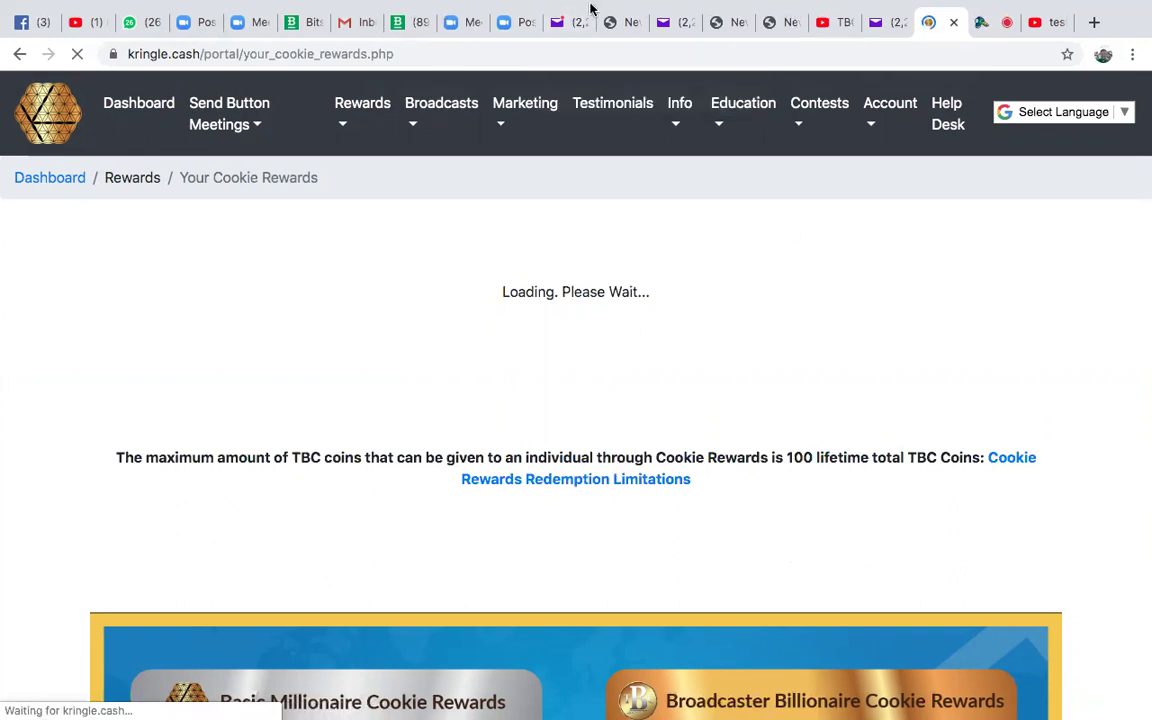
pyautogui.moveTo(594, 9)
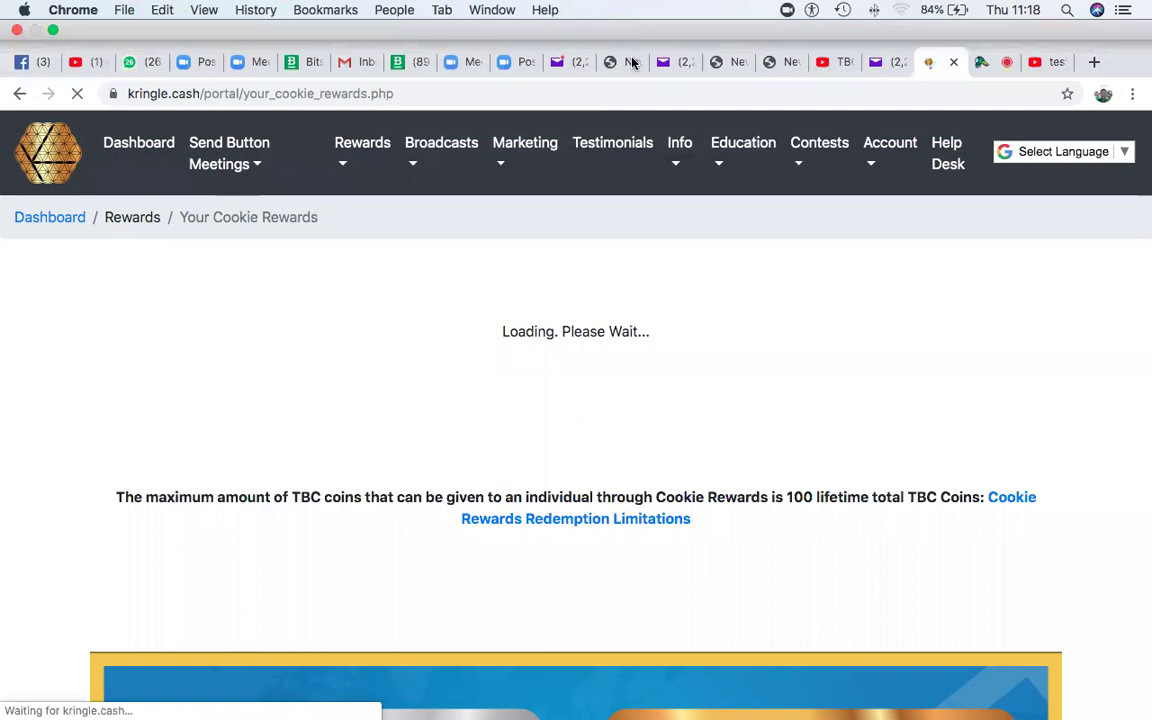